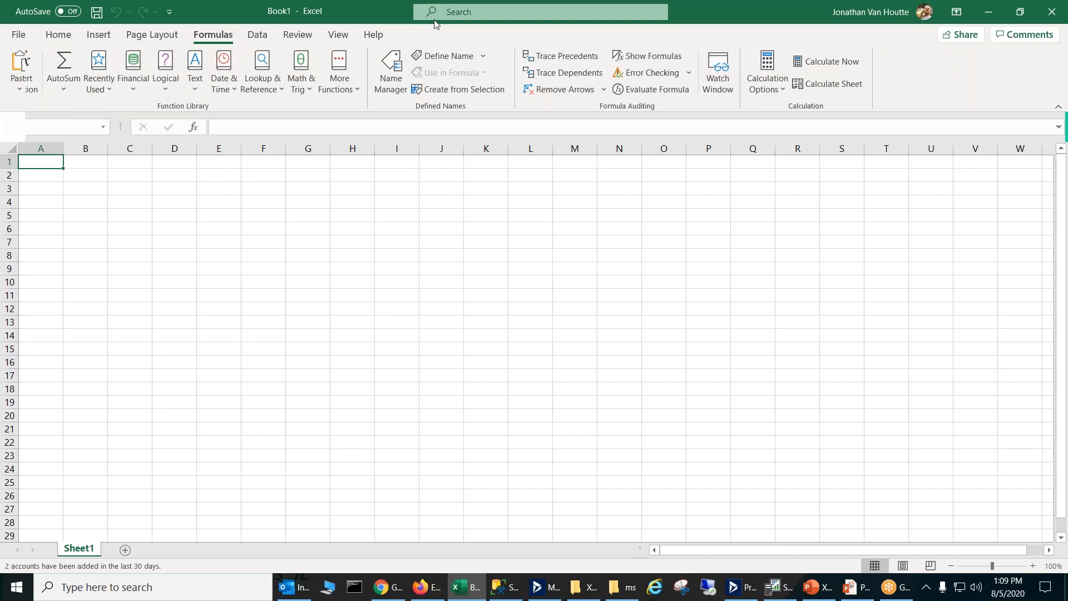
left_click(768, 69)
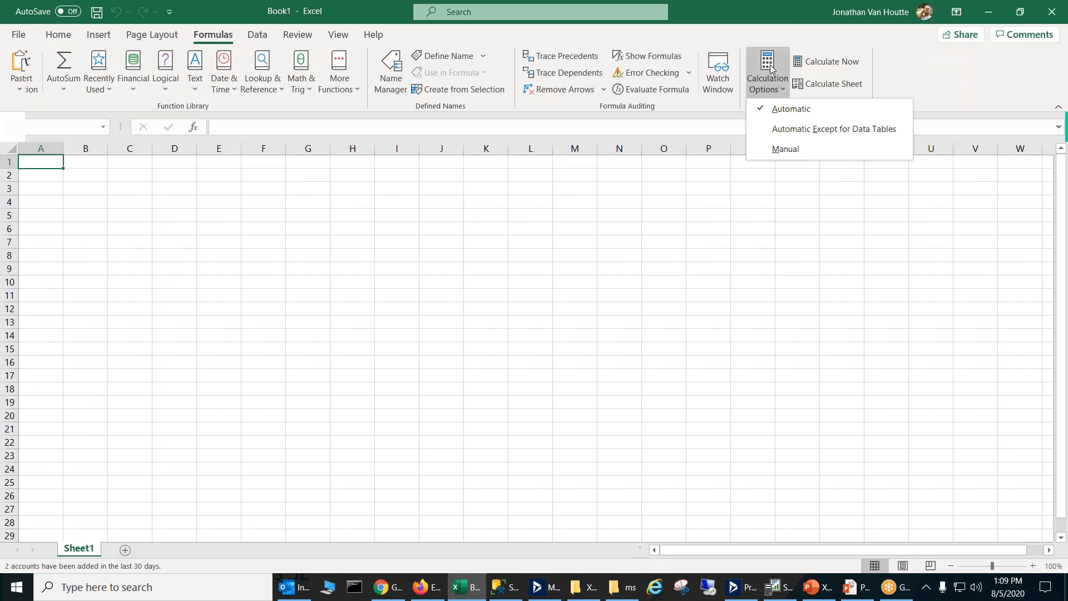
left_click(834, 14)
left_click(834, 14)
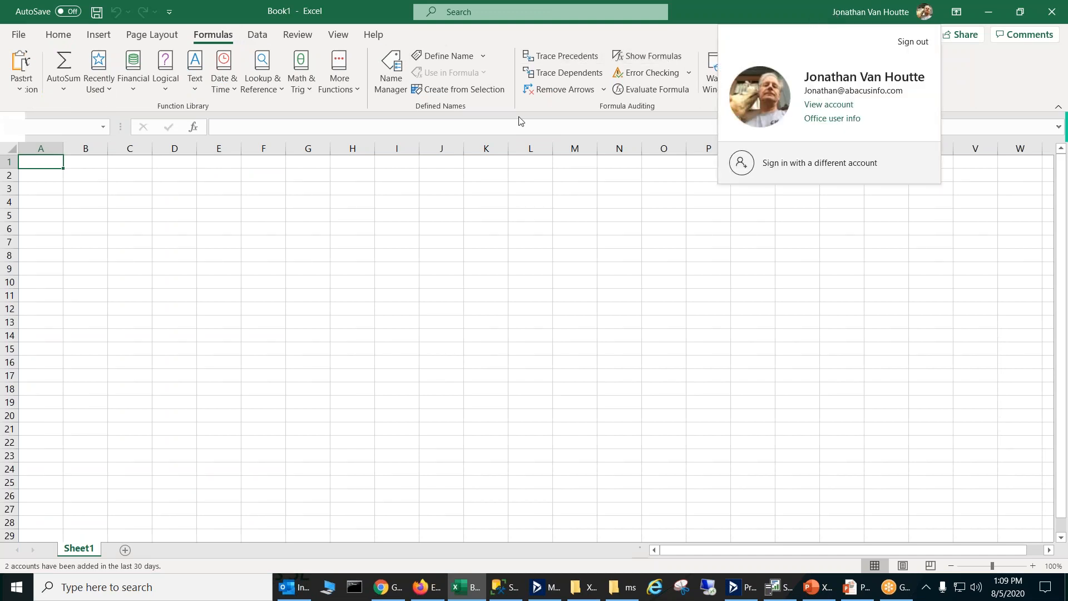
left_click(527, 229)
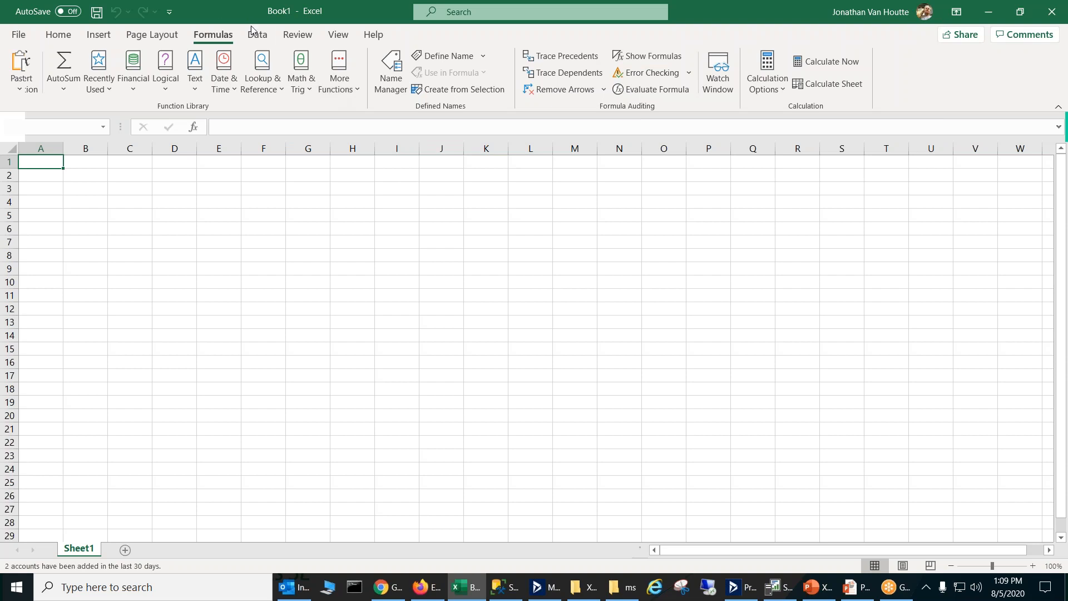
Insert company 0060 (Contoso, Ltd:Demo) from Dynamics SL into A1, with its description at right and a workbook-level name.
left_click(289, 35)
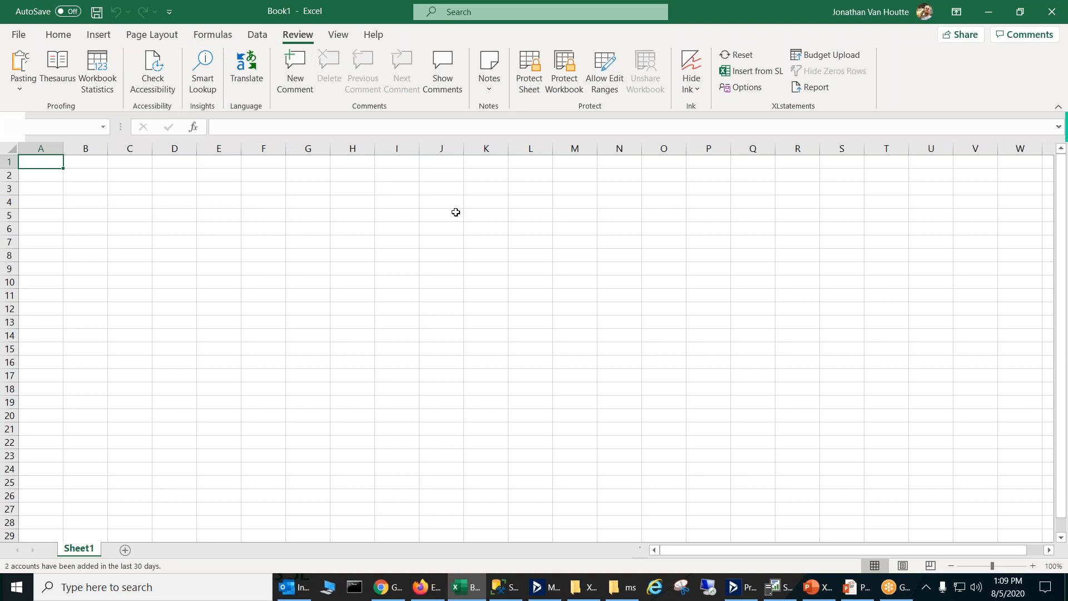
left_click(756, 71)
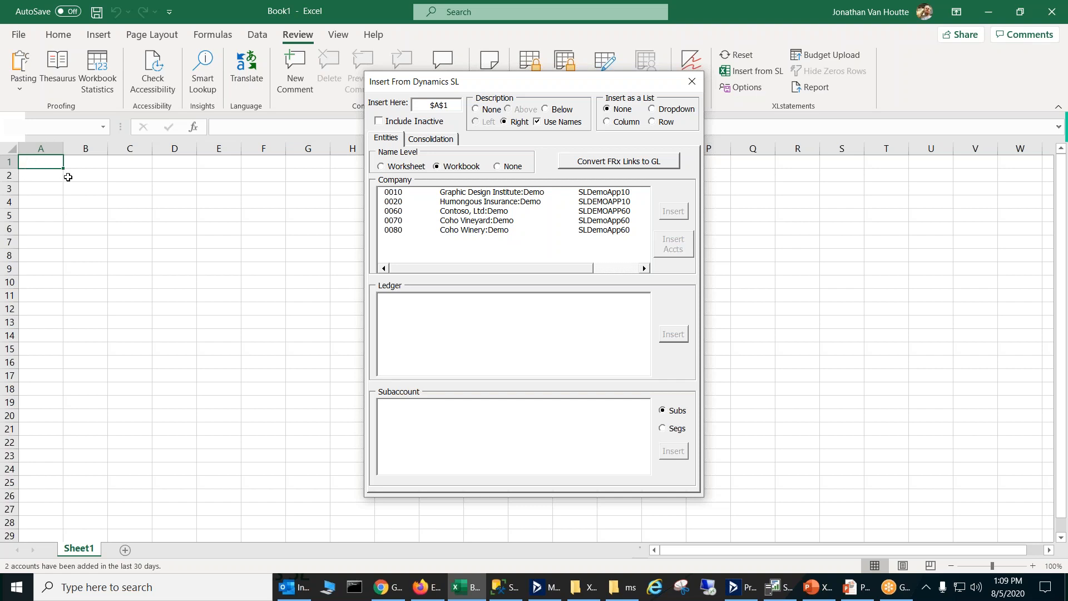
left_click(92, 177)
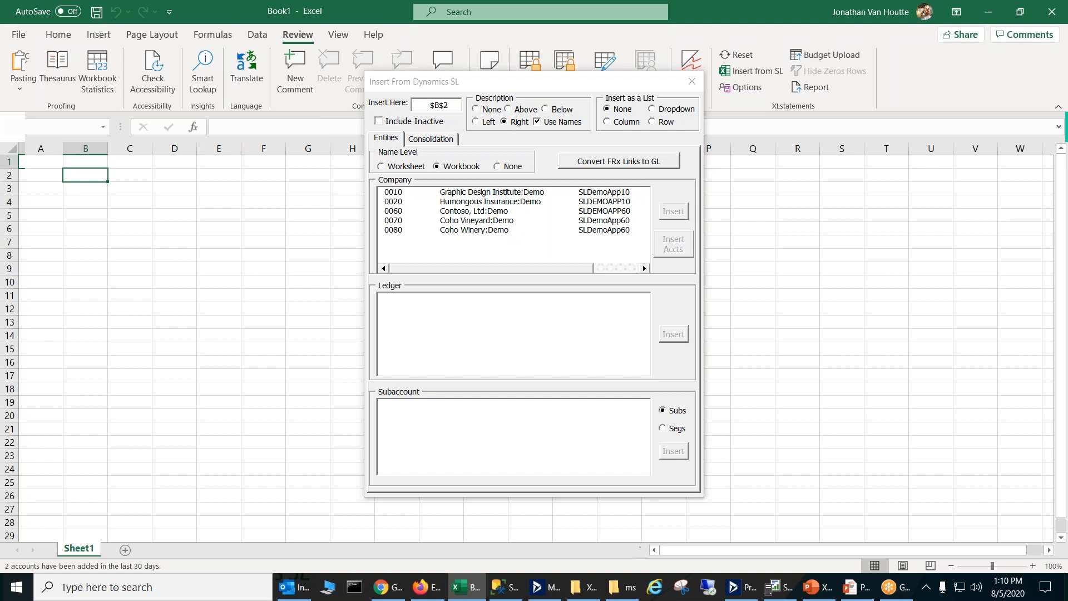
left_click(54, 163)
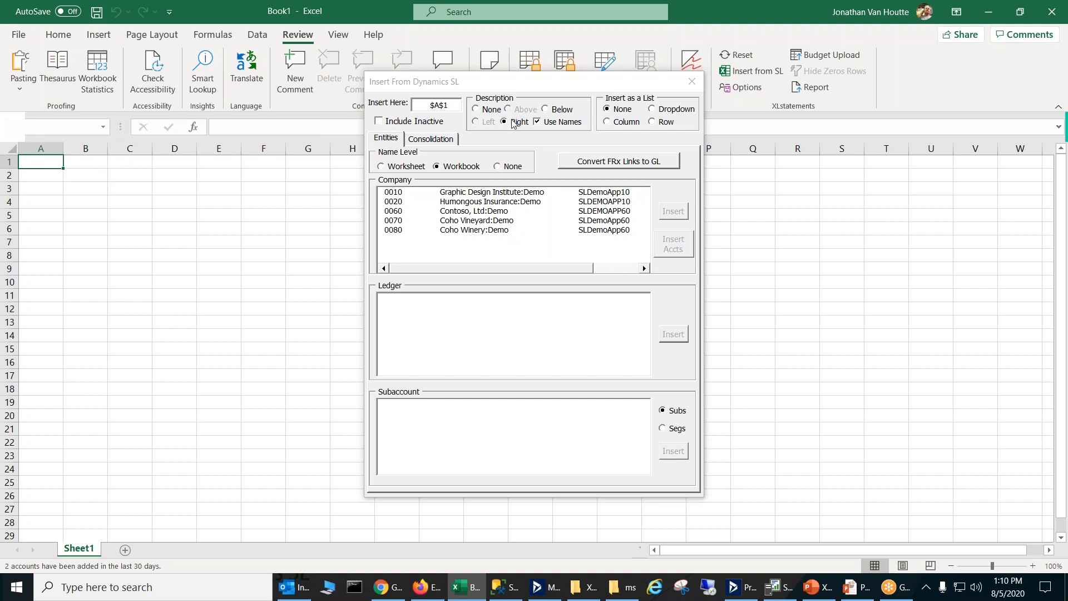
left_click(539, 123)
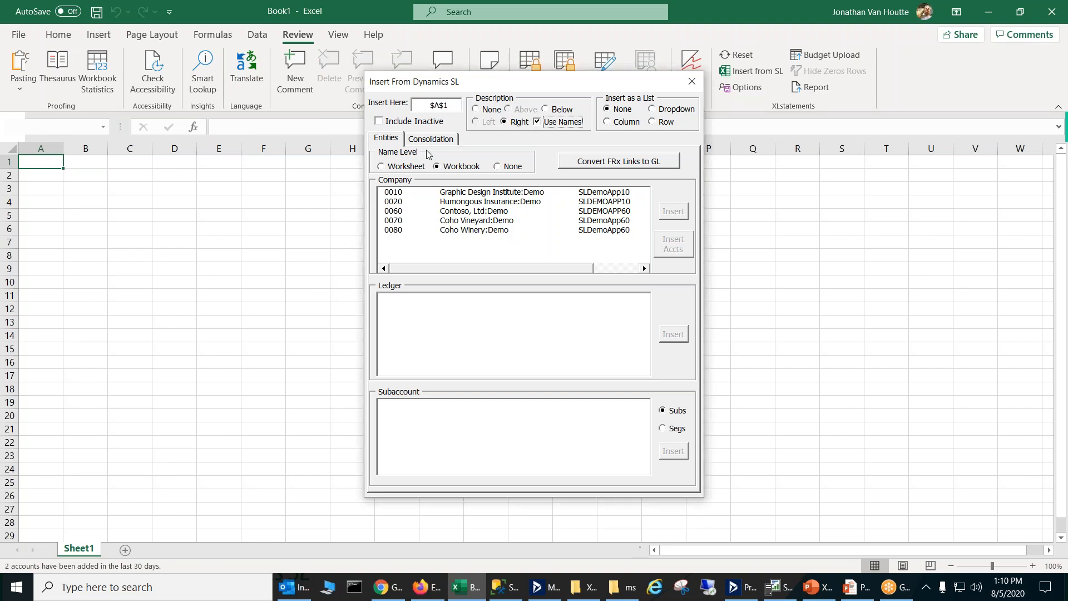
left_click(436, 163)
left_click(467, 212)
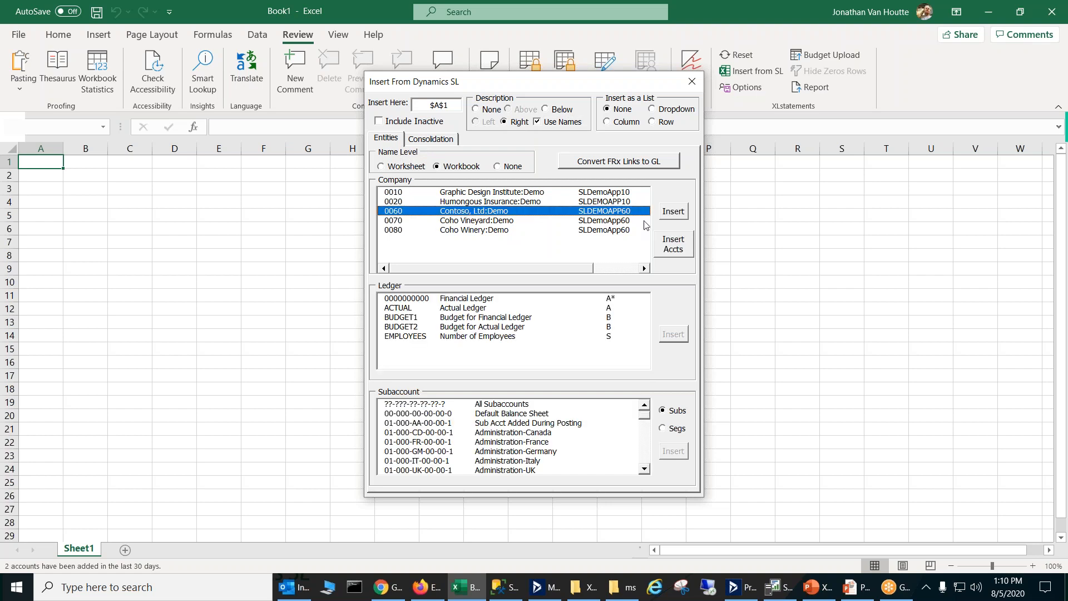
left_click(670, 214)
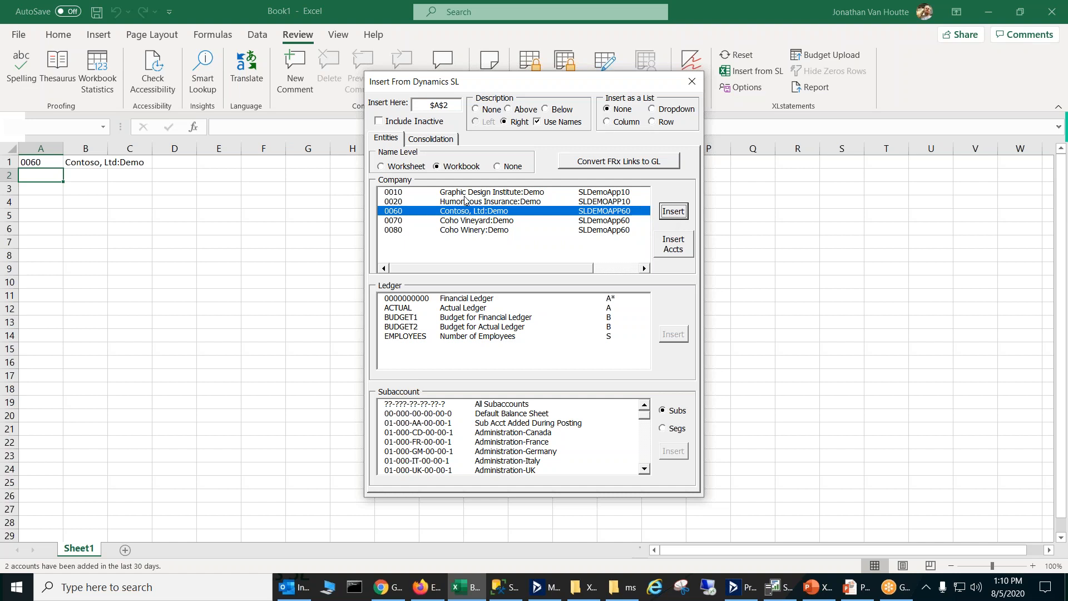
Examine the cell name given to the company ID in A1 and the description formula in B1.
left_click(45, 164)
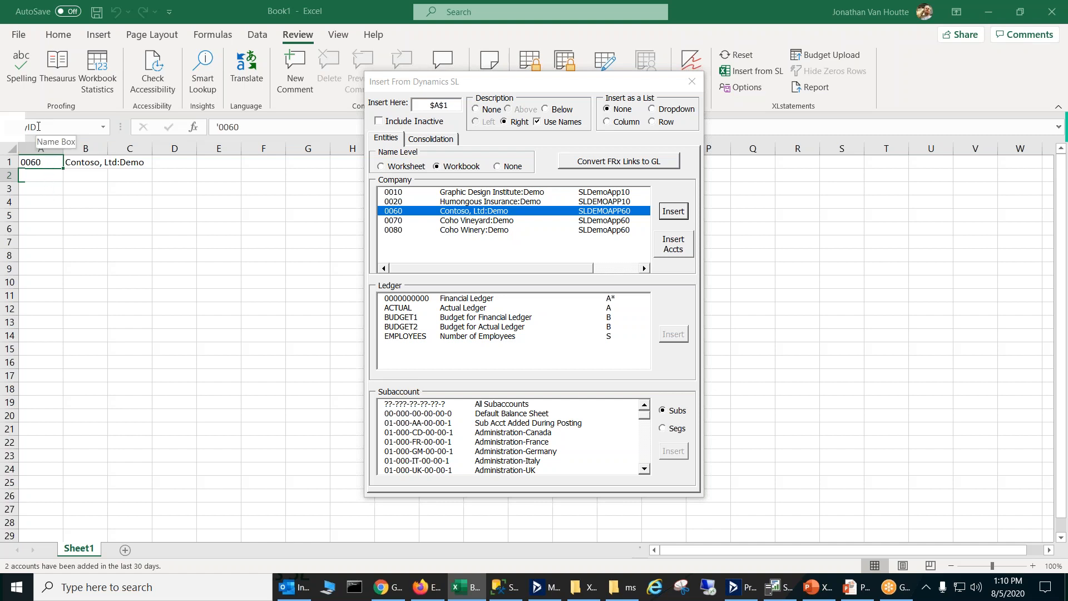
left_click(95, 162)
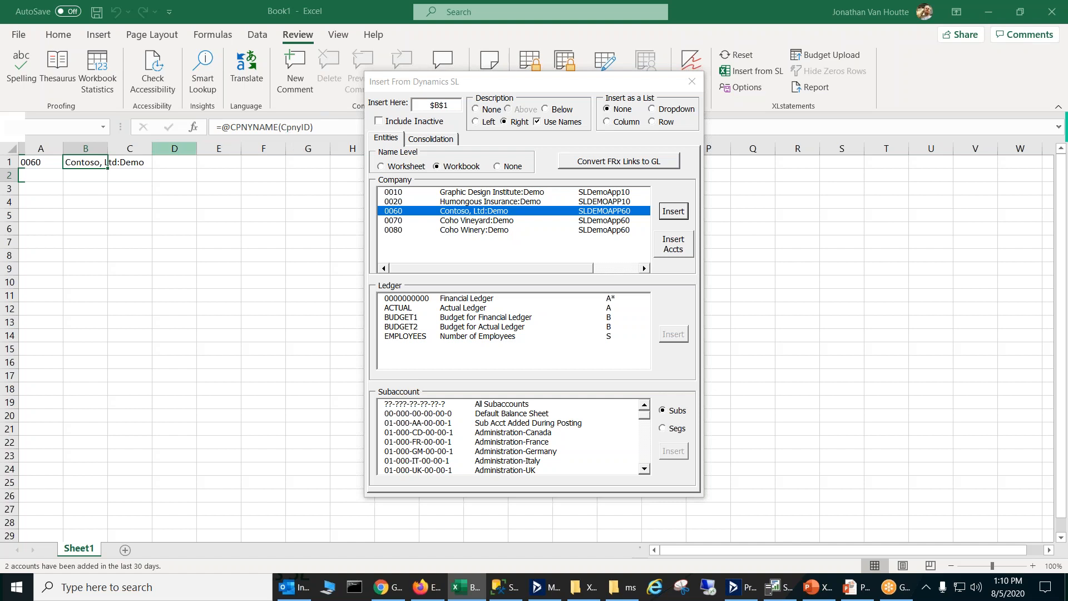
left_click(51, 164)
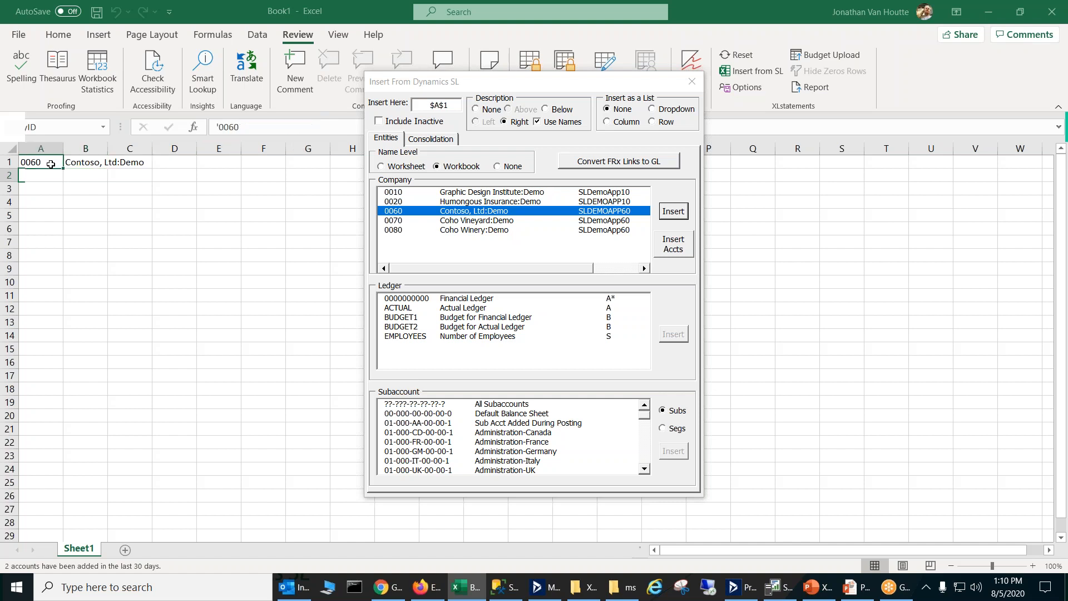
left_click(45, 175)
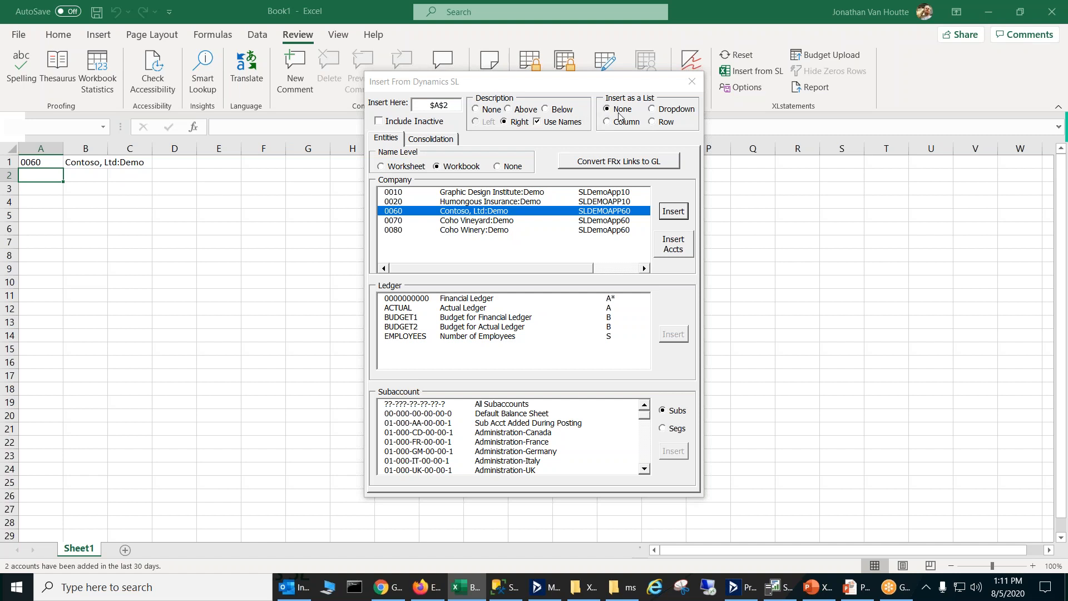
left_click(25, 162)
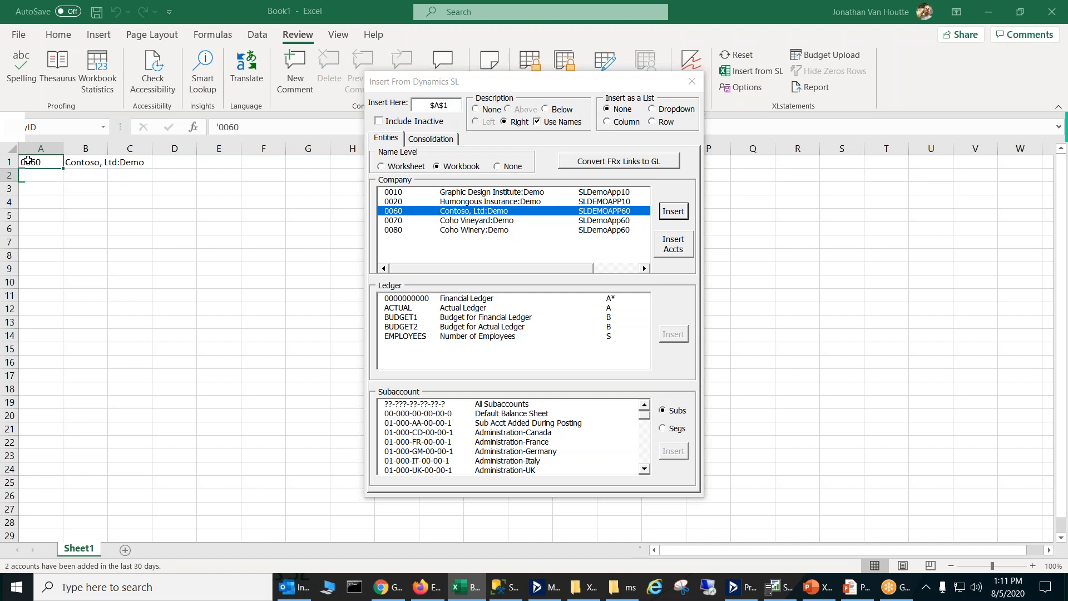
Set the insertion to a row list and add companies 0010 and 0080 to the selection alongside 0060.
left_click_drag(569, 81, 400, 178)
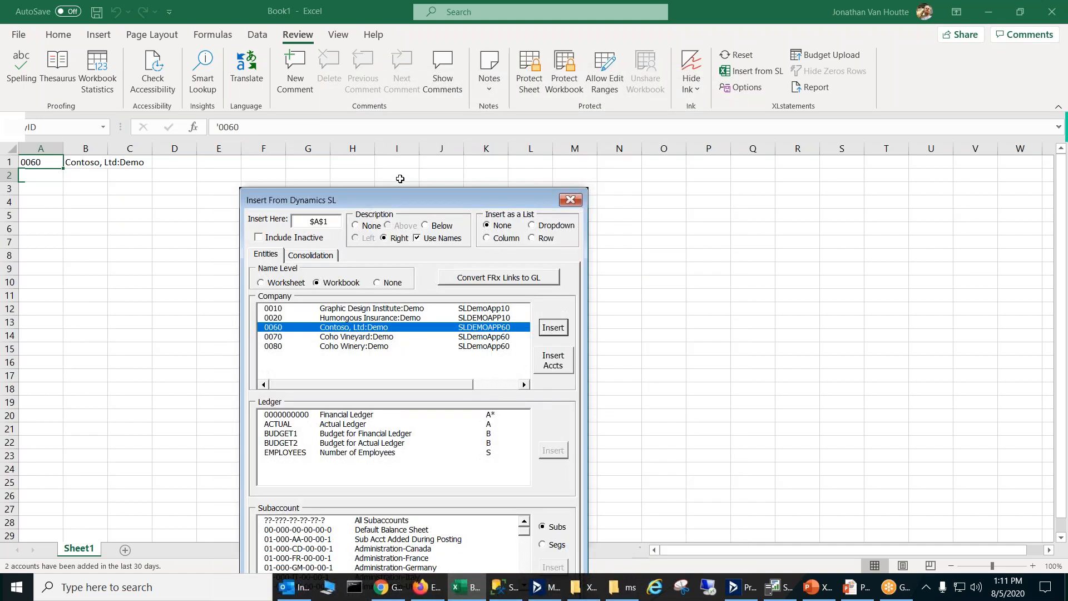
left_click(400, 177)
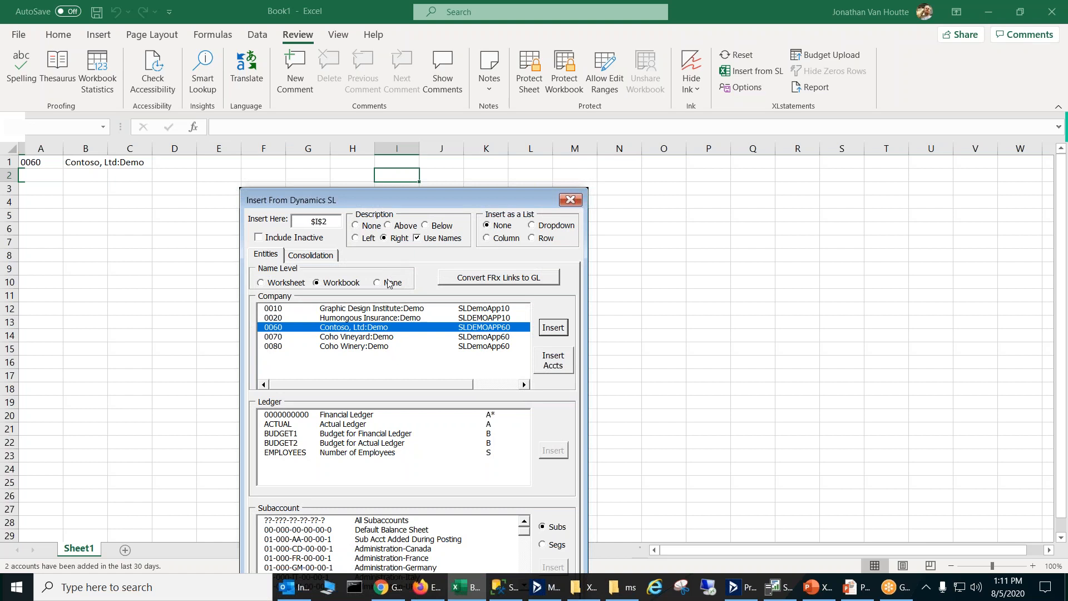
left_click(532, 239)
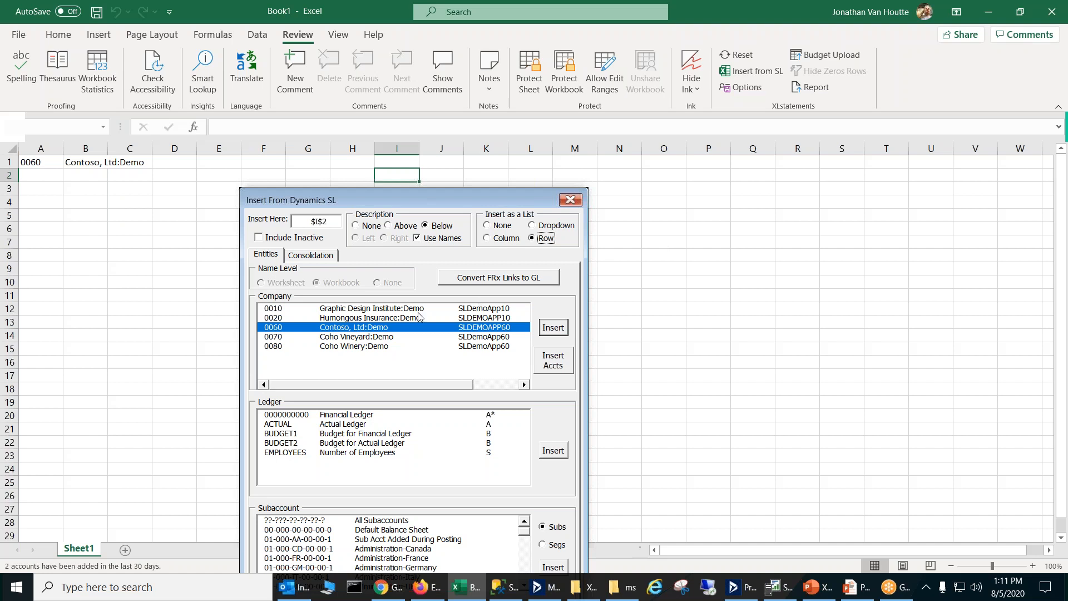
left_click(393, 309)
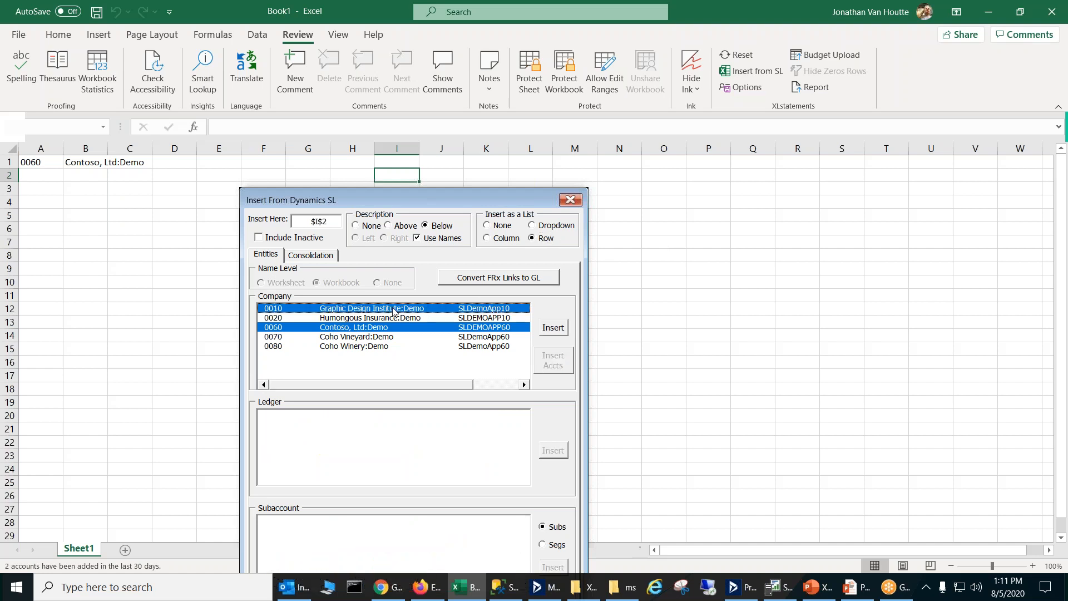
left_click(387, 347)
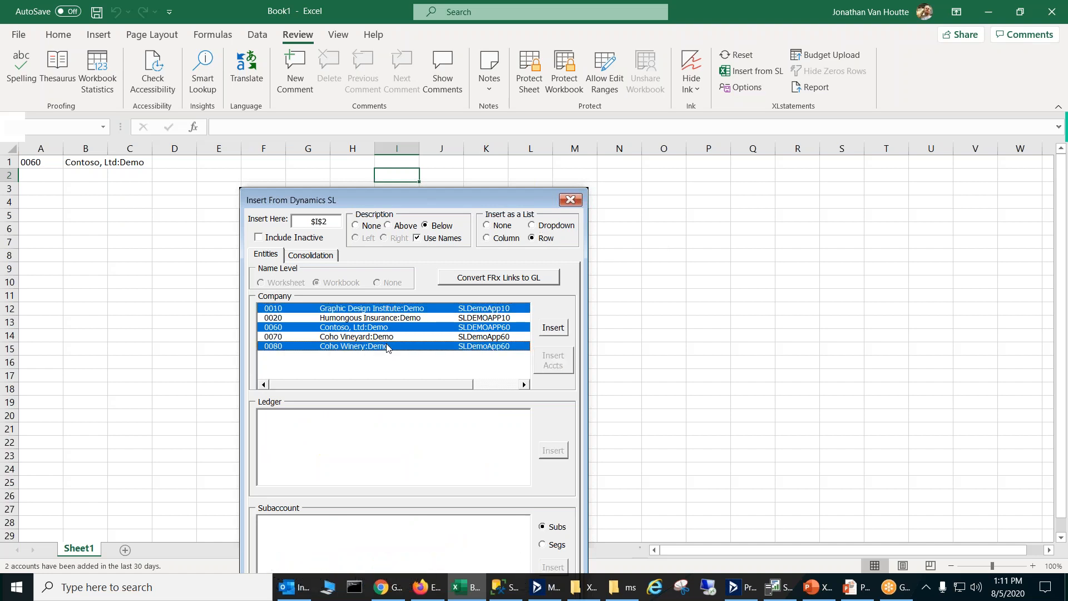
Insert the three selected companies as a row list starting at D4, with their descriptions below.
left_click_drag(459, 203, 410, 176)
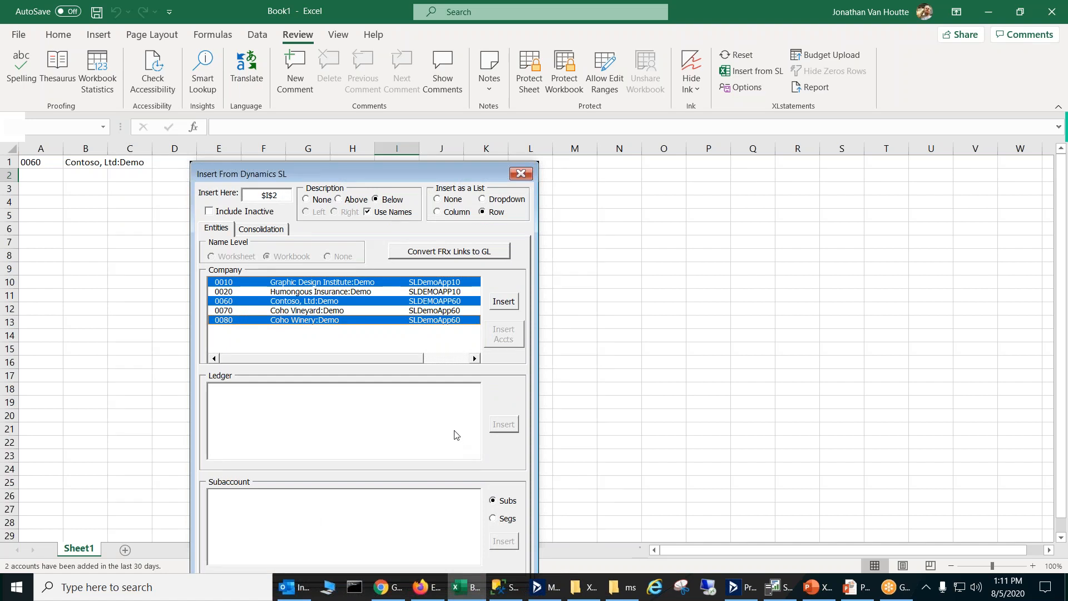
left_click_drag(418, 166, 392, 173)
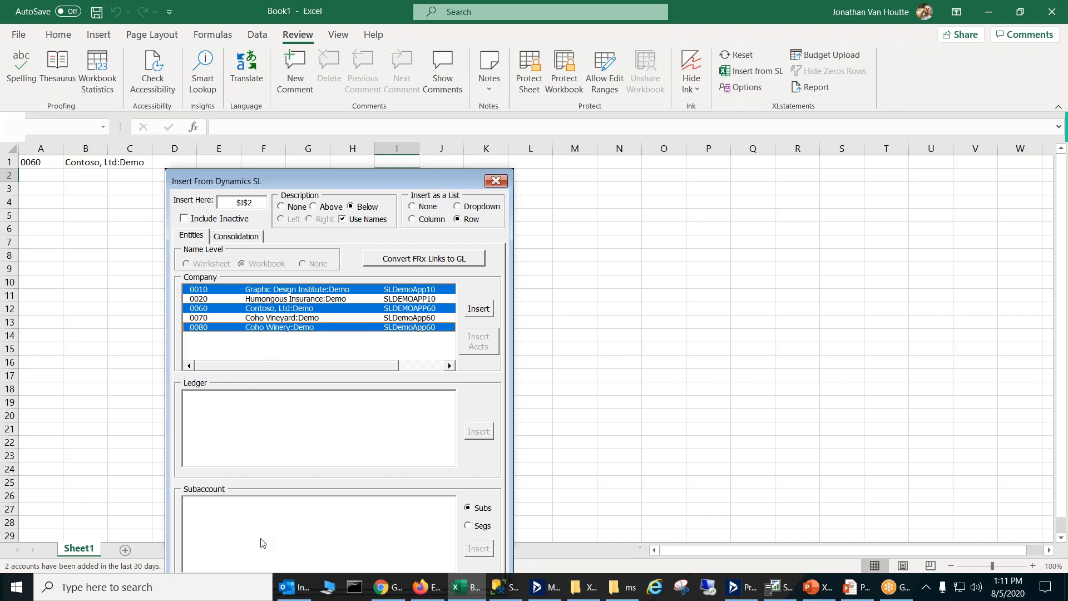
left_click_drag(303, 183, 356, 179)
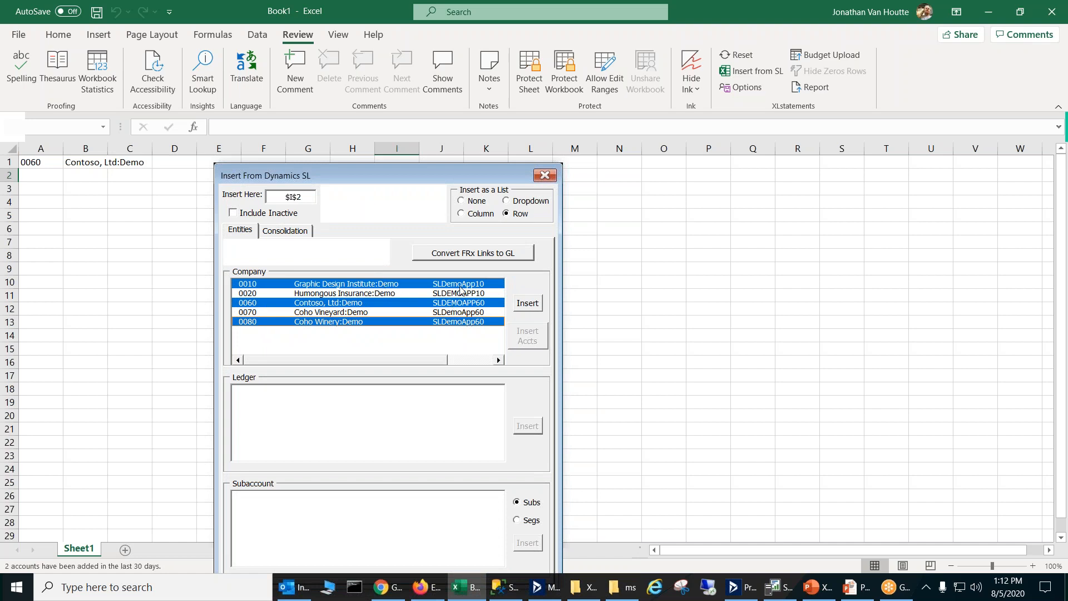
left_click_drag(440, 363, 479, 374)
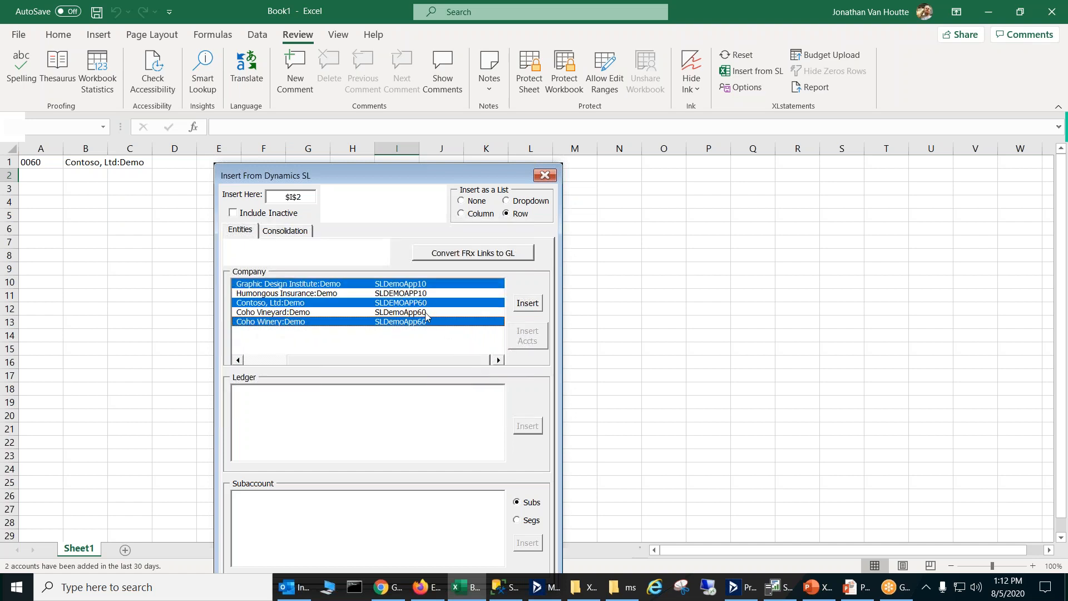
mouse_move(419, 360)
left_mouse_down()
mouse_move(395, 362)
mouse_move(410, 368)
mouse_move(423, 339)
left_mouse_up()
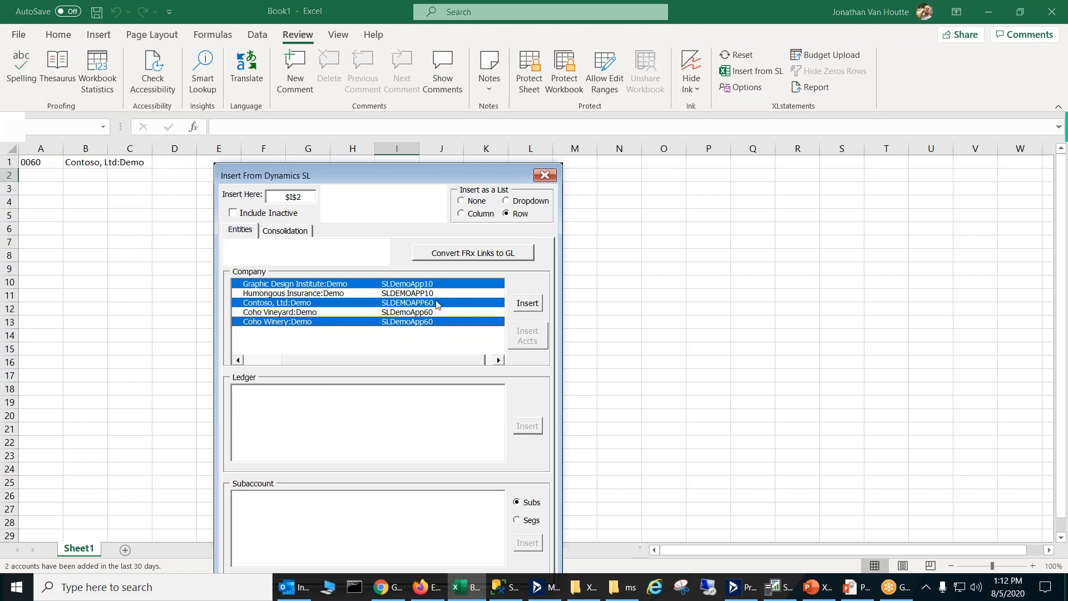
left_click_drag(436, 360, 339, 367)
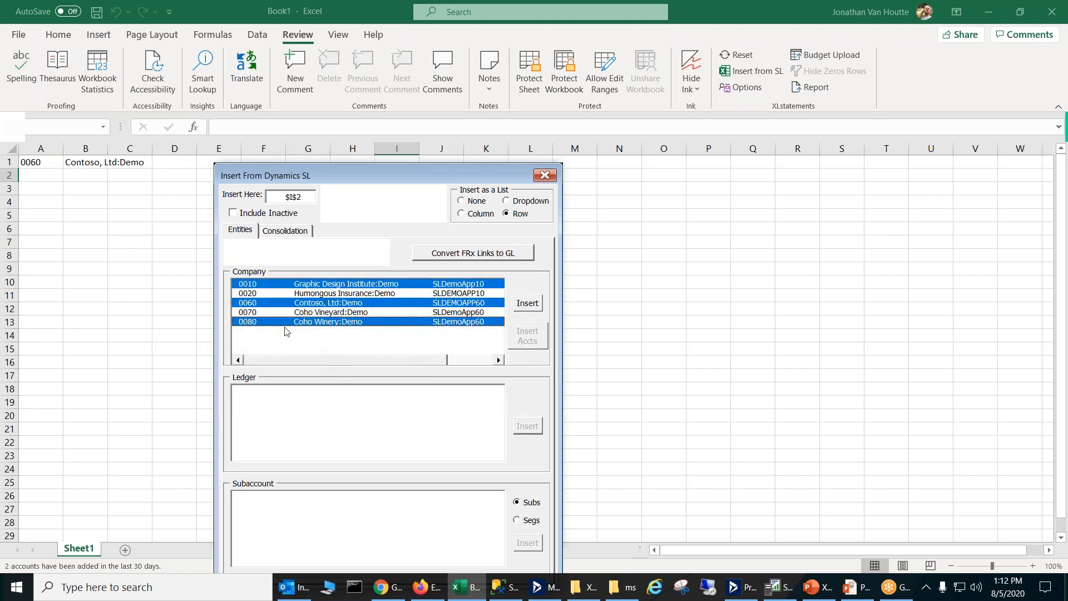
left_click_drag(464, 175, 638, 171)
left_click(172, 201)
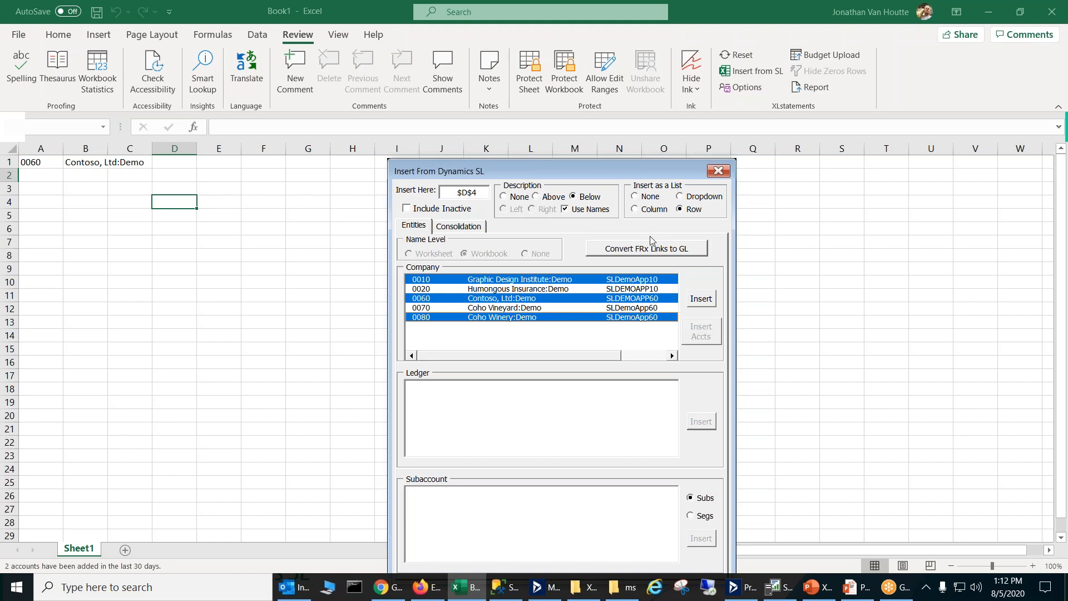
left_click(712, 297)
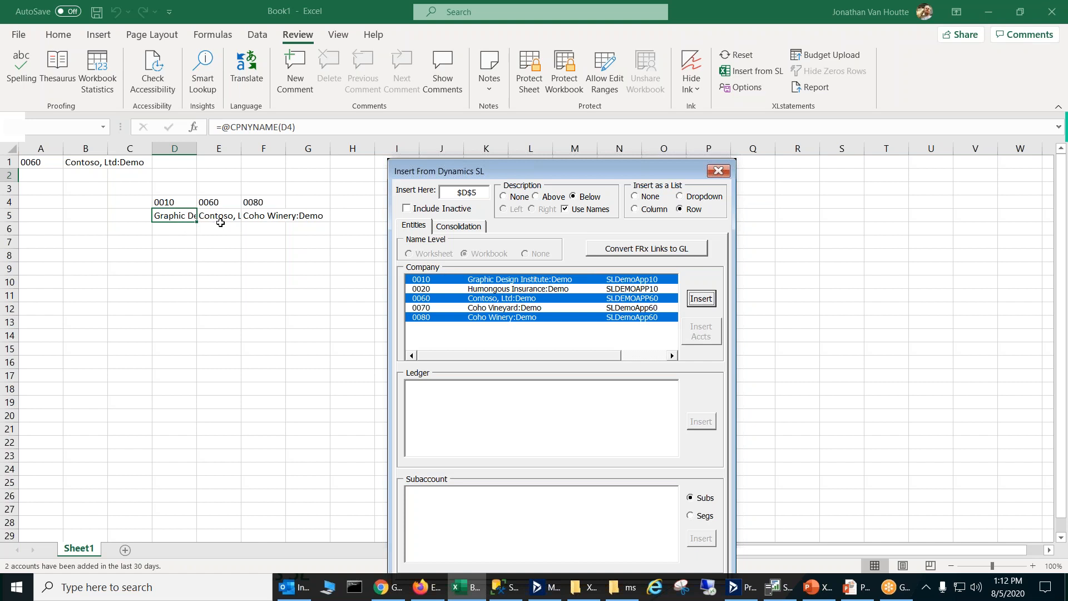
Examine the inserted company IDs in D4:F4 and the name formulas beneath them in D5:F5.
left_click(185, 204)
left_click(211, 202)
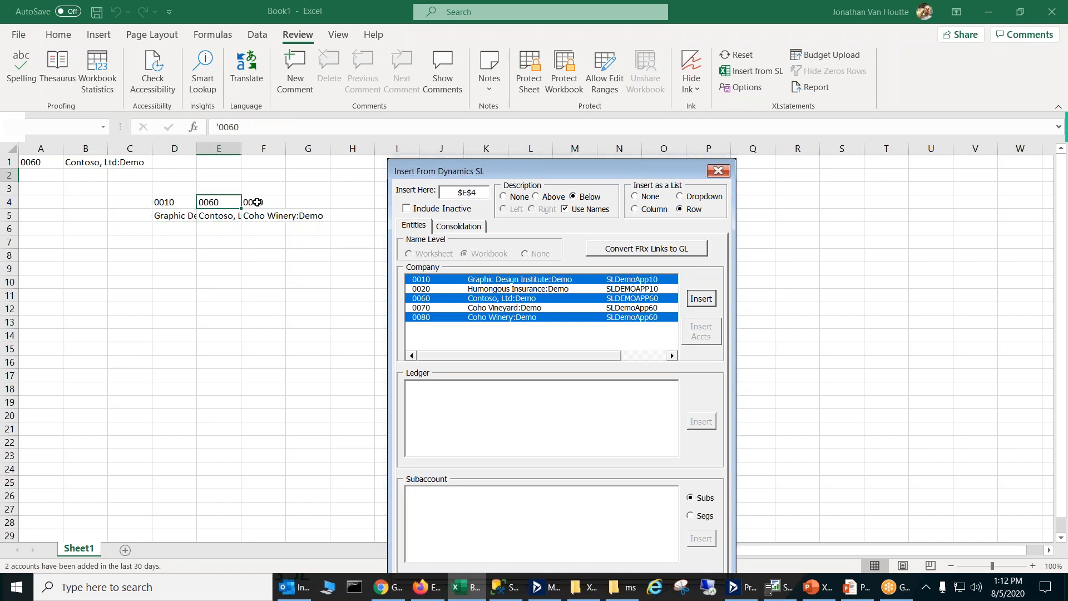
left_click(257, 201)
left_click(183, 220)
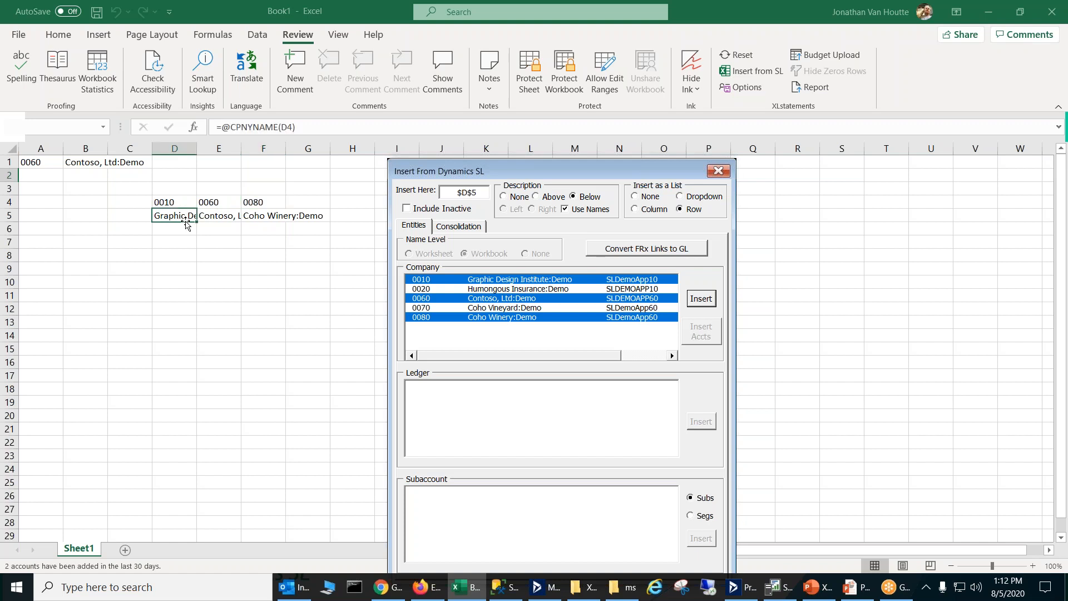
left_click(217, 218)
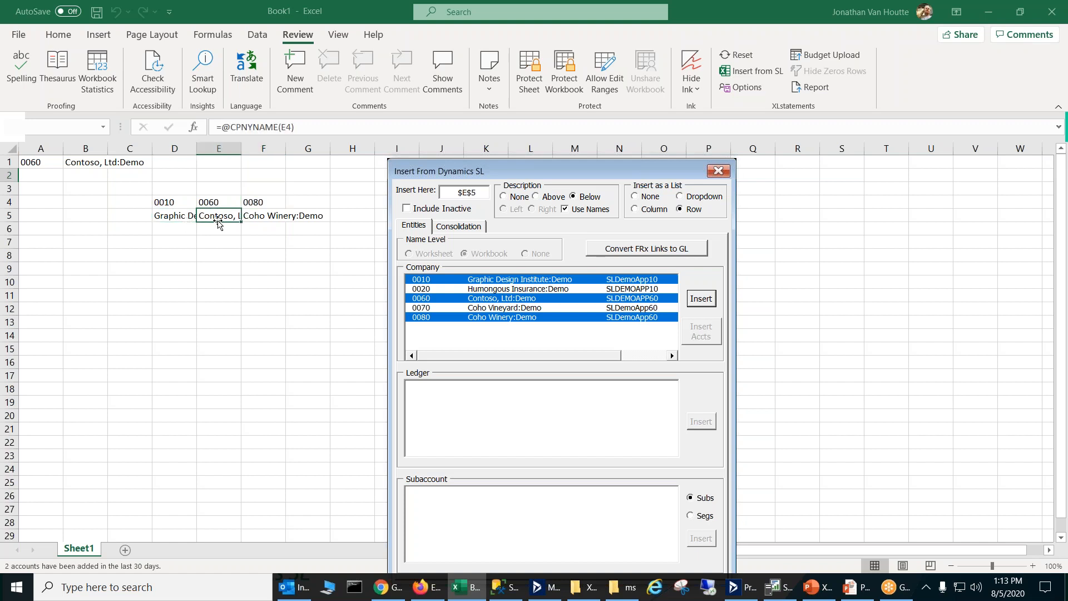
left_click(246, 219)
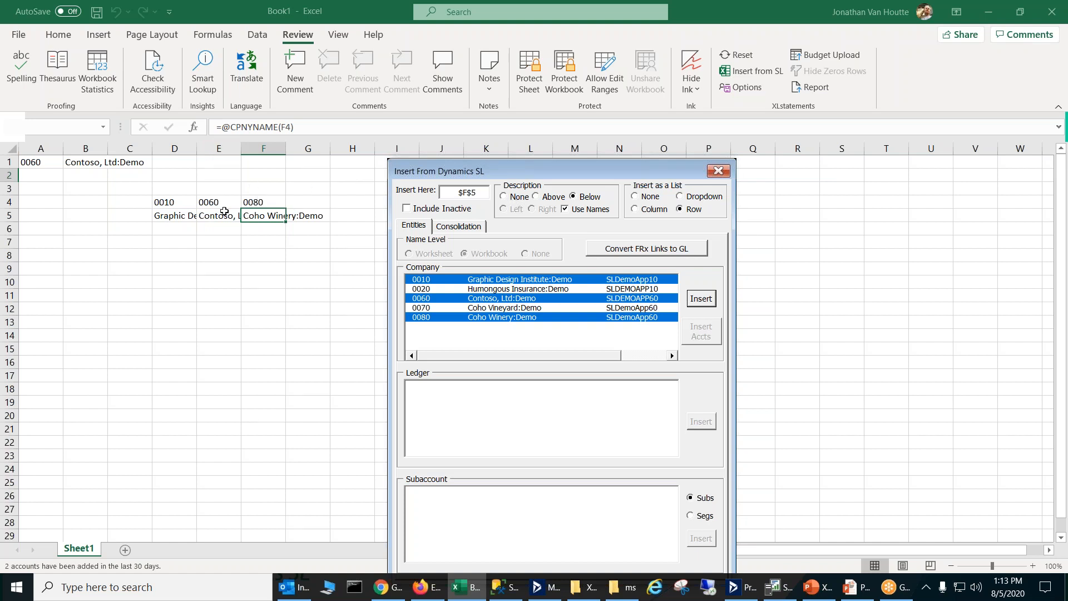
Widen columns D to F equally for the company names and select the name formula in D5.
left_click_drag(183, 150, 327, 148)
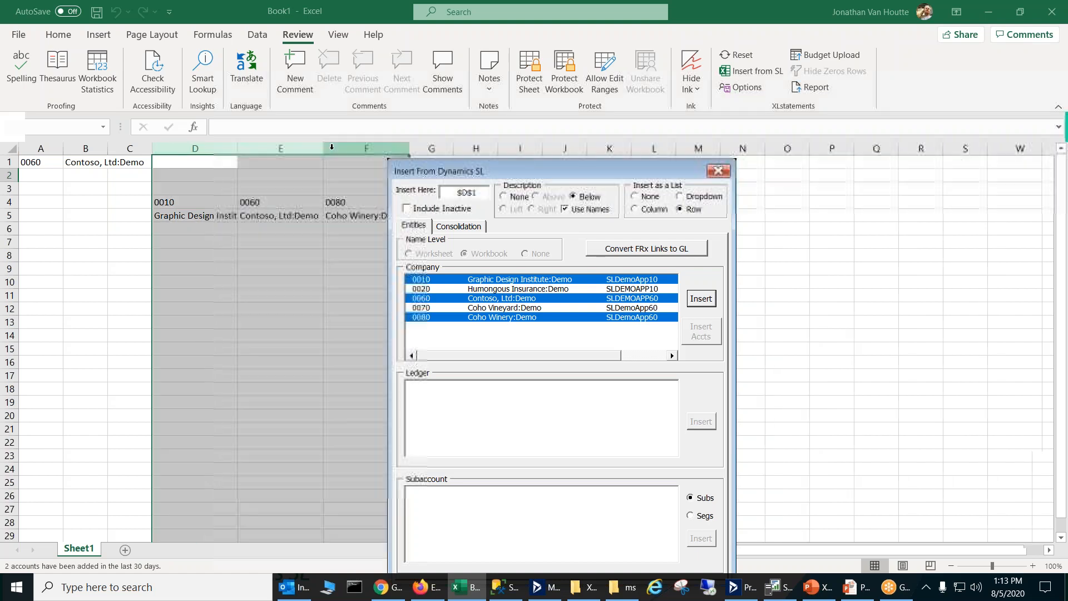
left_click(279, 289)
left_click_drag(531, 175, 660, 155)
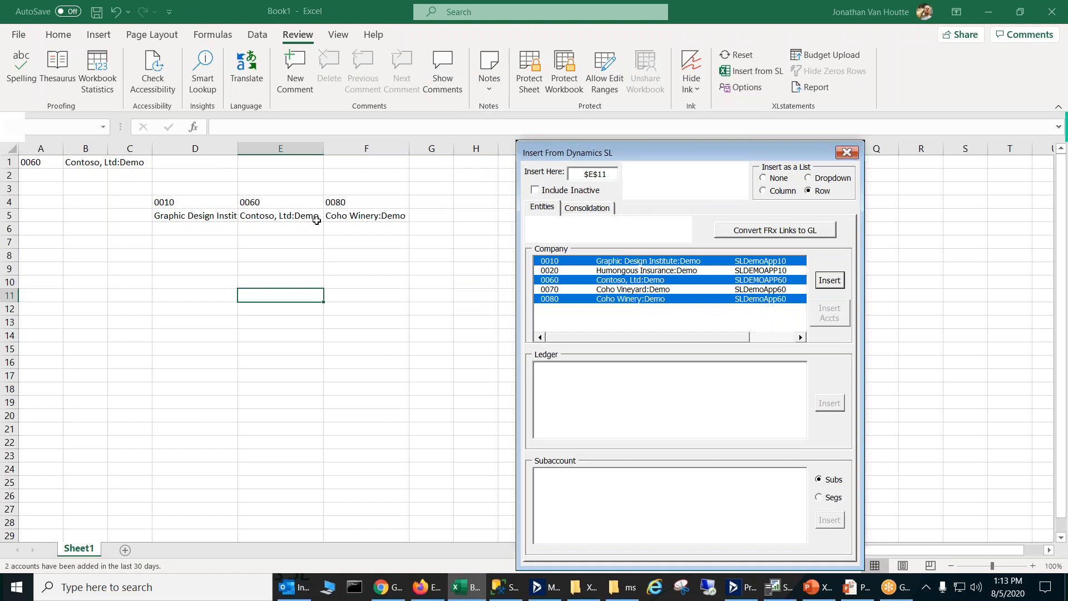
left_click(223, 217)
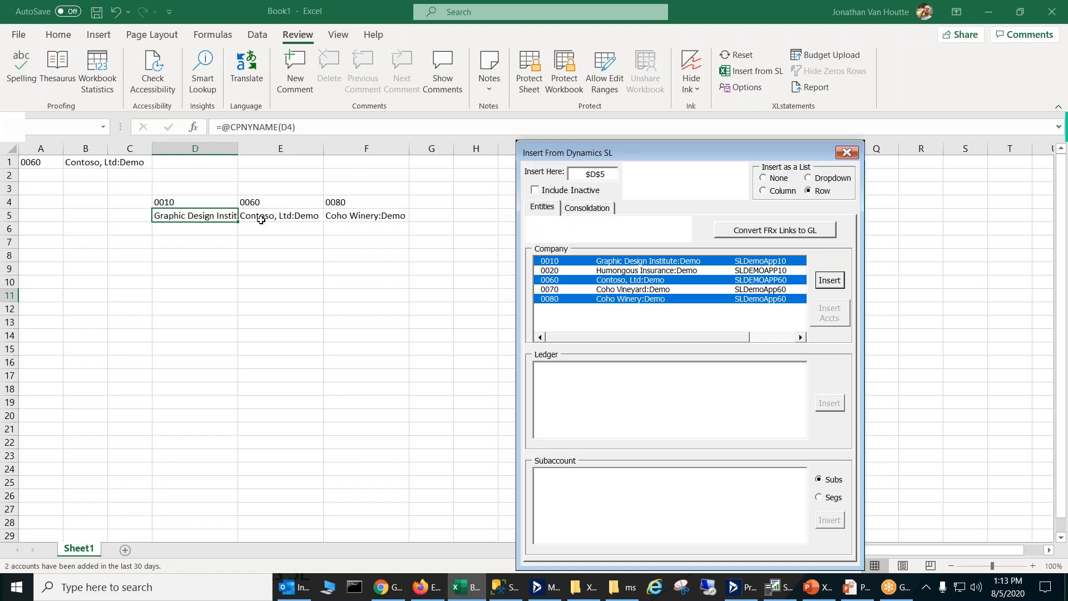
Check the company name formulas in F5 and E5, moving the insert dialog slightly upward.
left_click(352, 218)
left_click(291, 216)
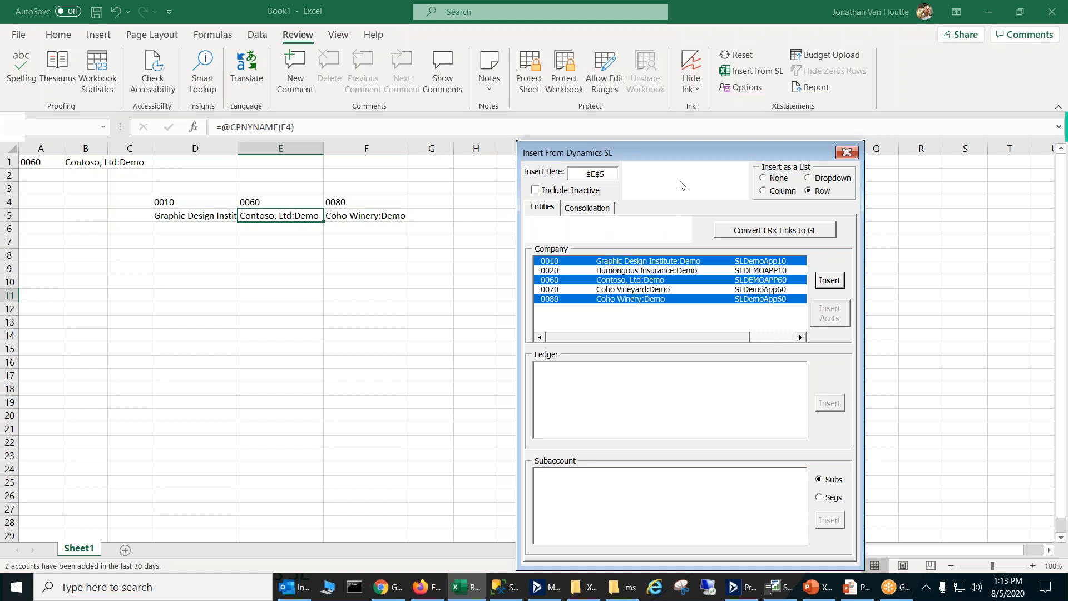
left_click_drag(686, 152, 680, 134)
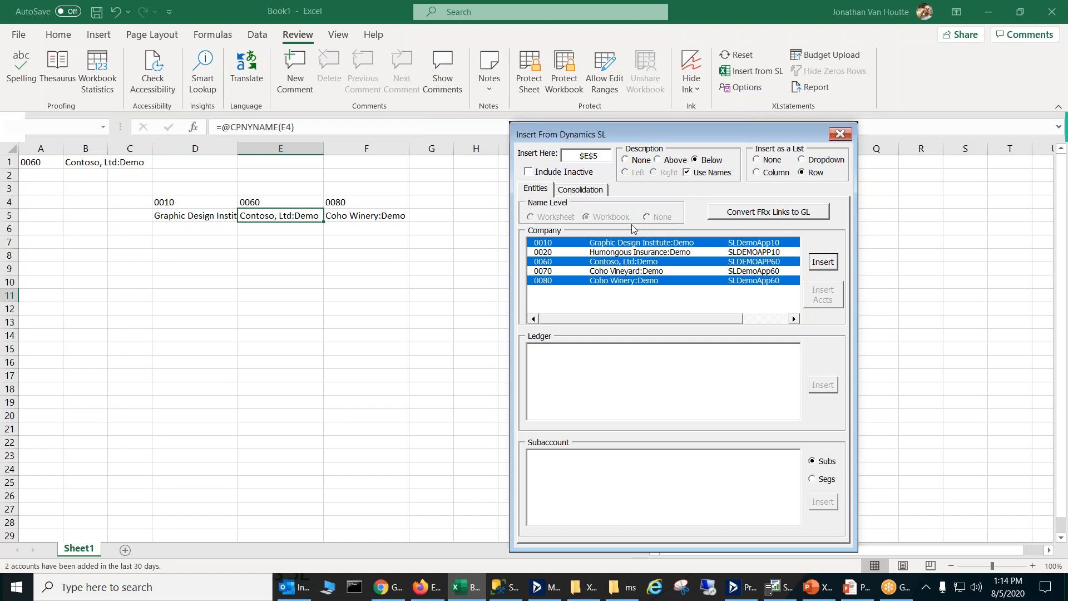
Examine the consolidation options in the insert dialog, including all columns of the account class list, and compare them with the entity options.
left_click(581, 189)
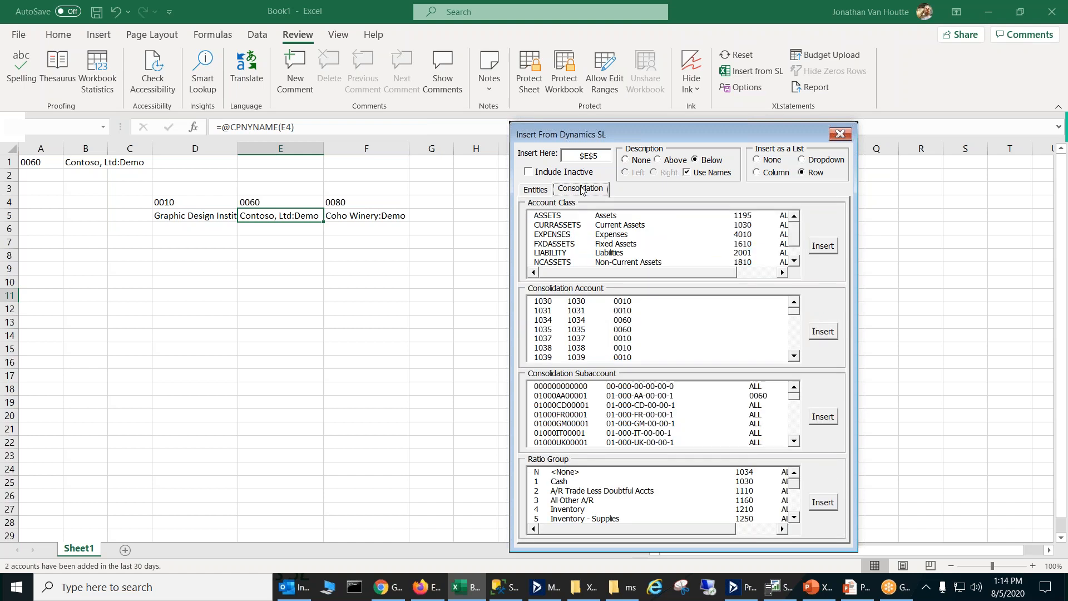
left_click(632, 264)
left_click_drag(639, 268, 738, 272)
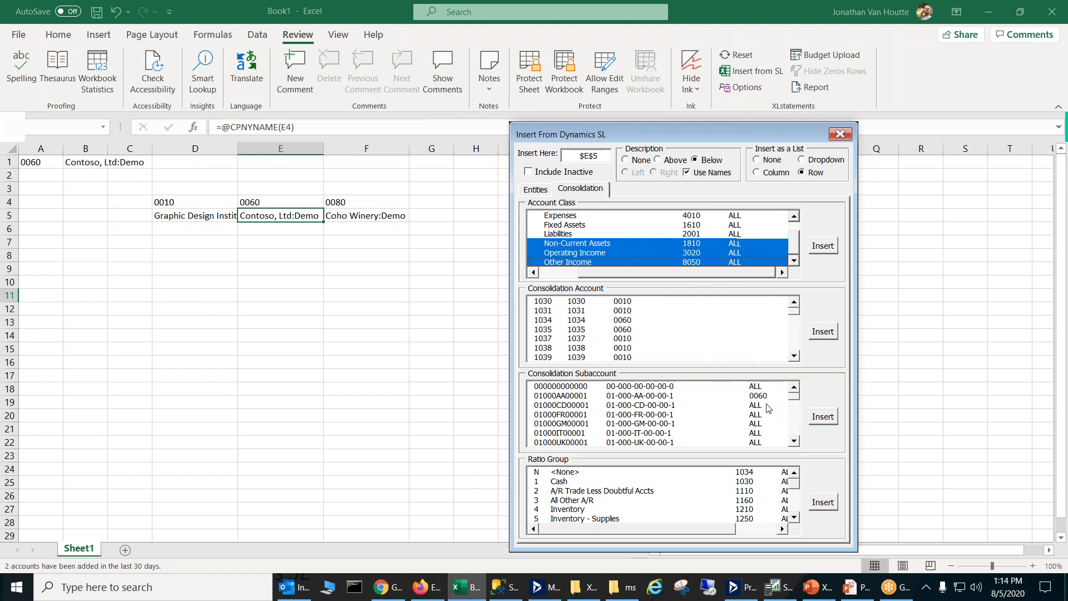
left_click_drag(600, 277, 572, 272)
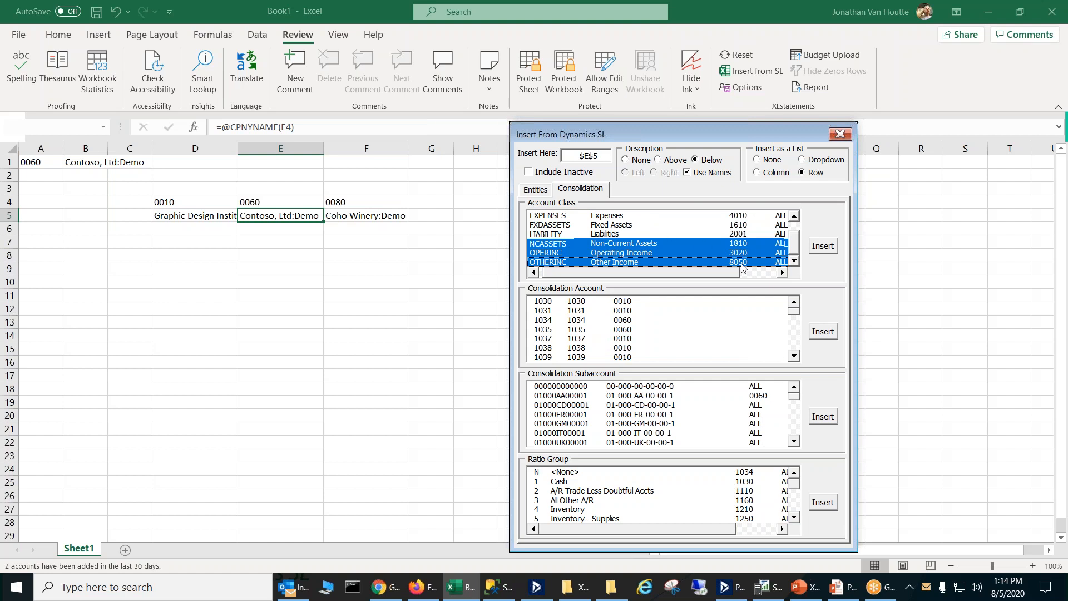
left_click_drag(733, 274, 769, 273)
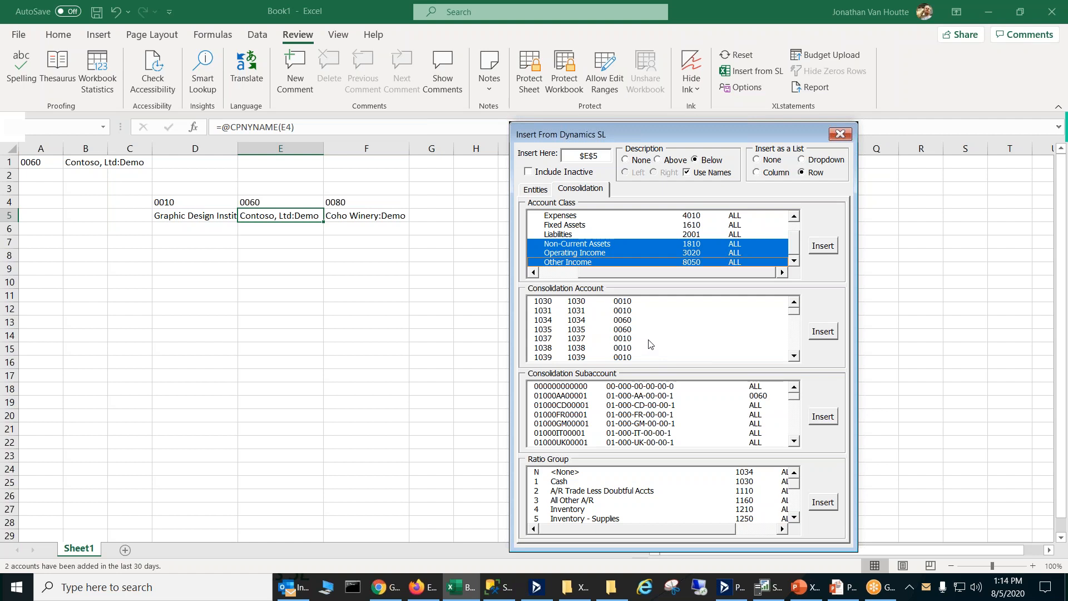
left_click_drag(632, 274, 588, 278)
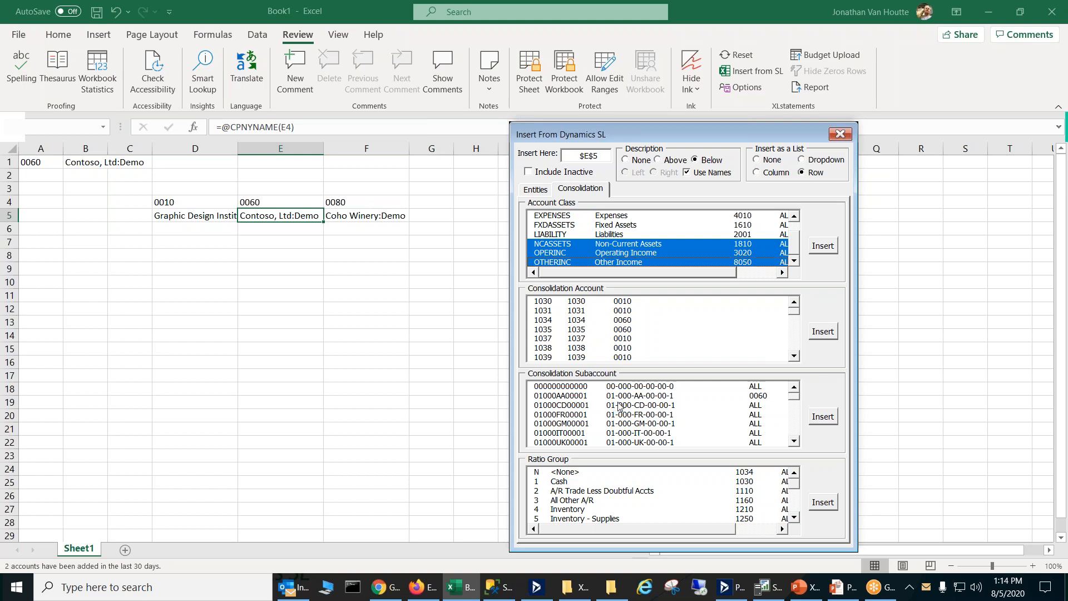
left_click(534, 189)
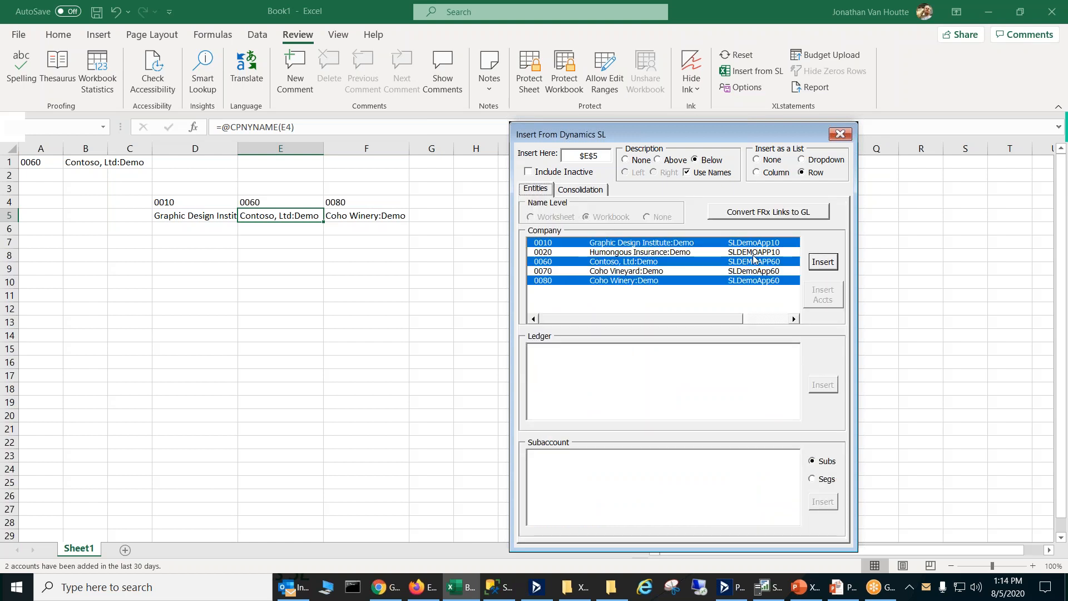
left_click(587, 190)
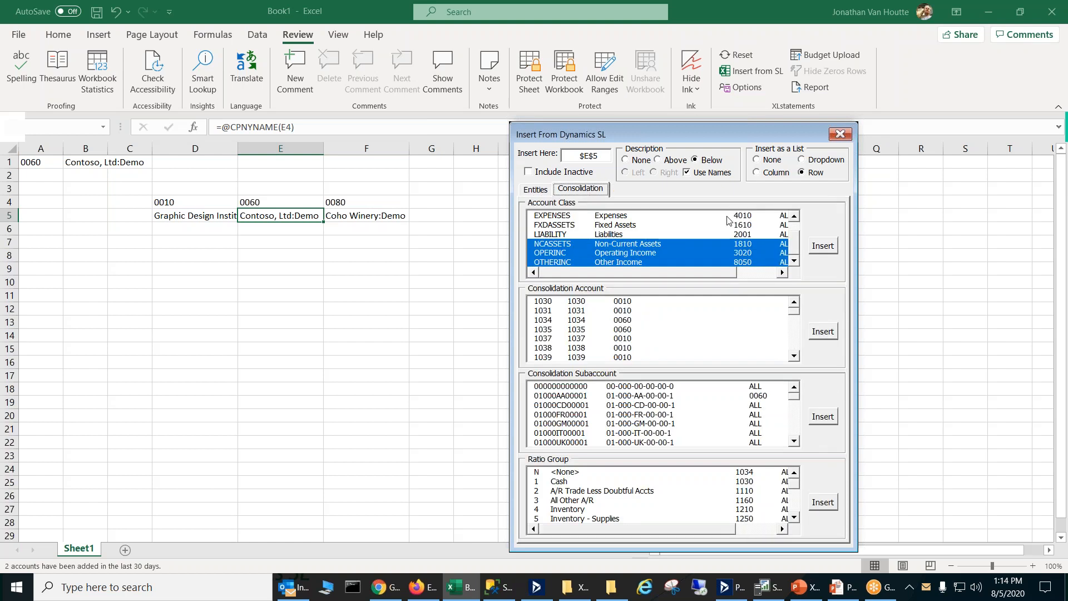
left_click_drag(727, 272, 567, 279)
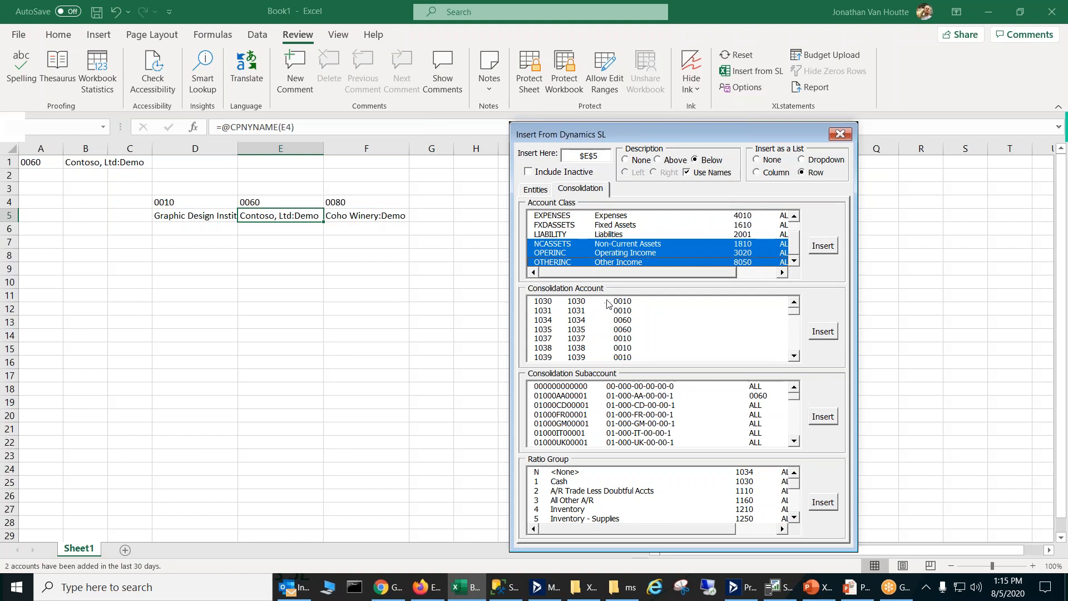
Switch to Microsoft Dynamics SL, minimize its help window and open General Ledger's Chart of Accounts Maintenance, widened to show the Consol Account column.
left_click(556, 582)
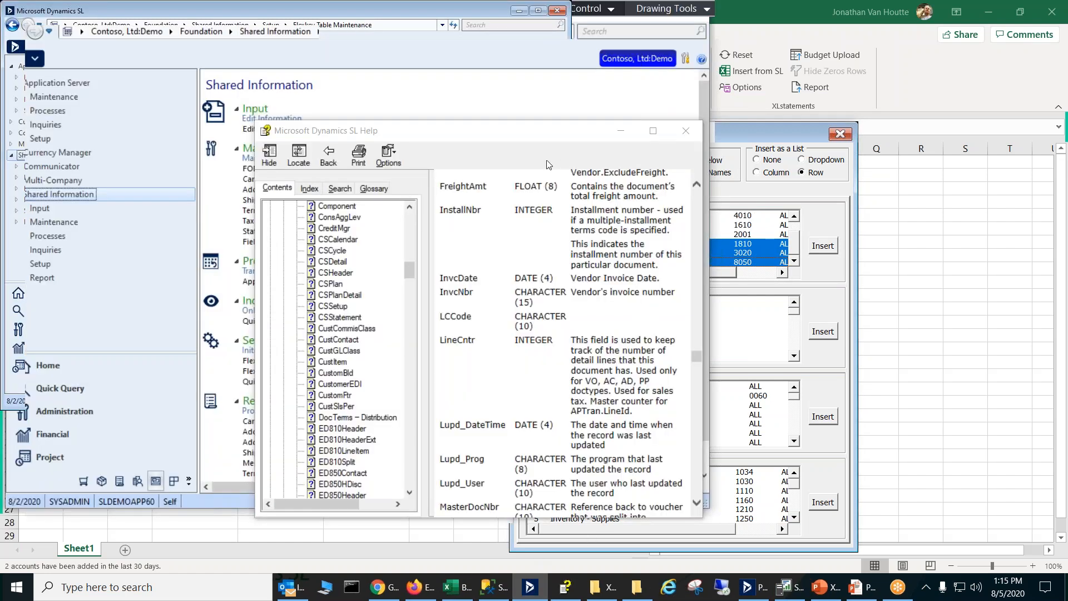
left_click(621, 131)
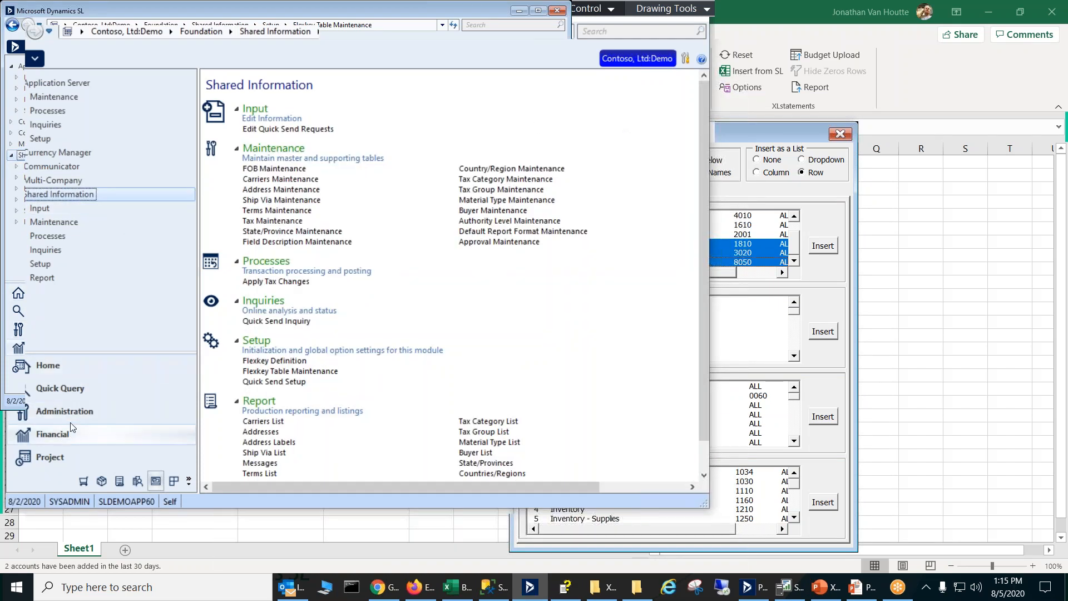
left_click(53, 434)
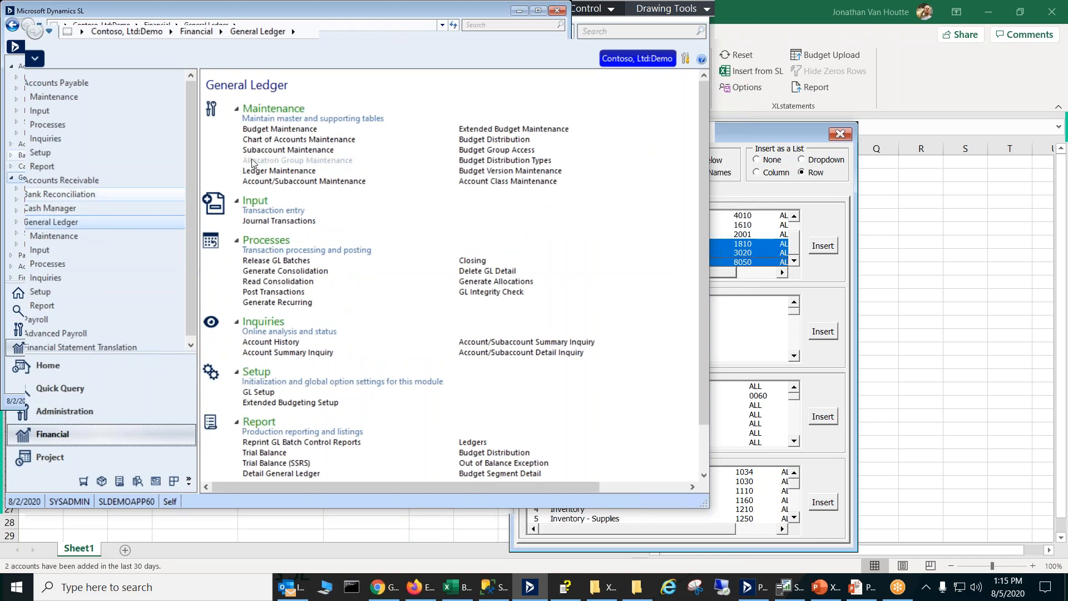
left_click(332, 139)
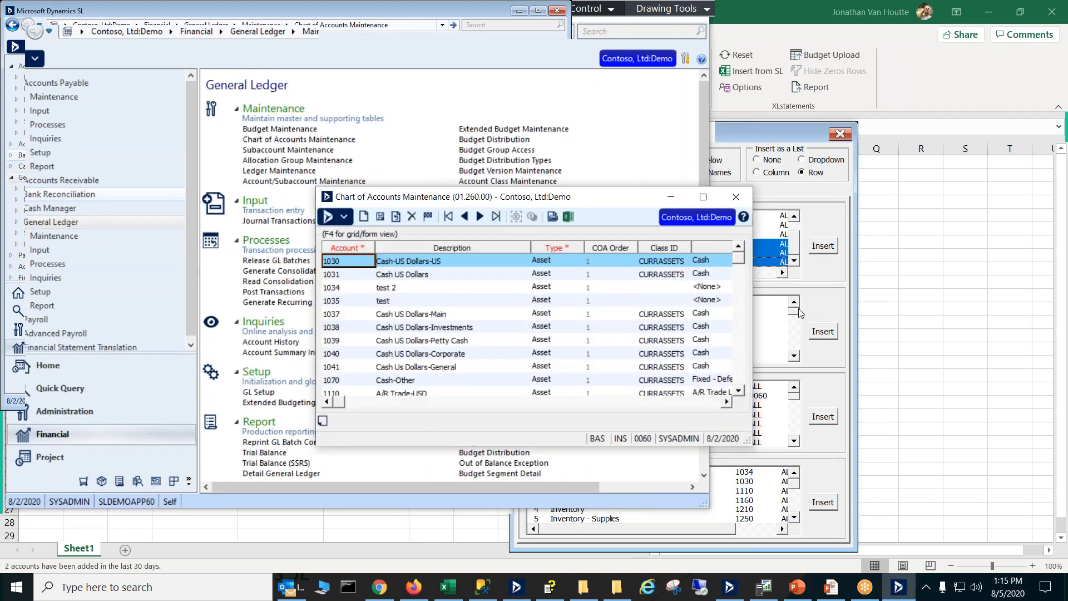
left_click_drag(755, 315, 978, 315)
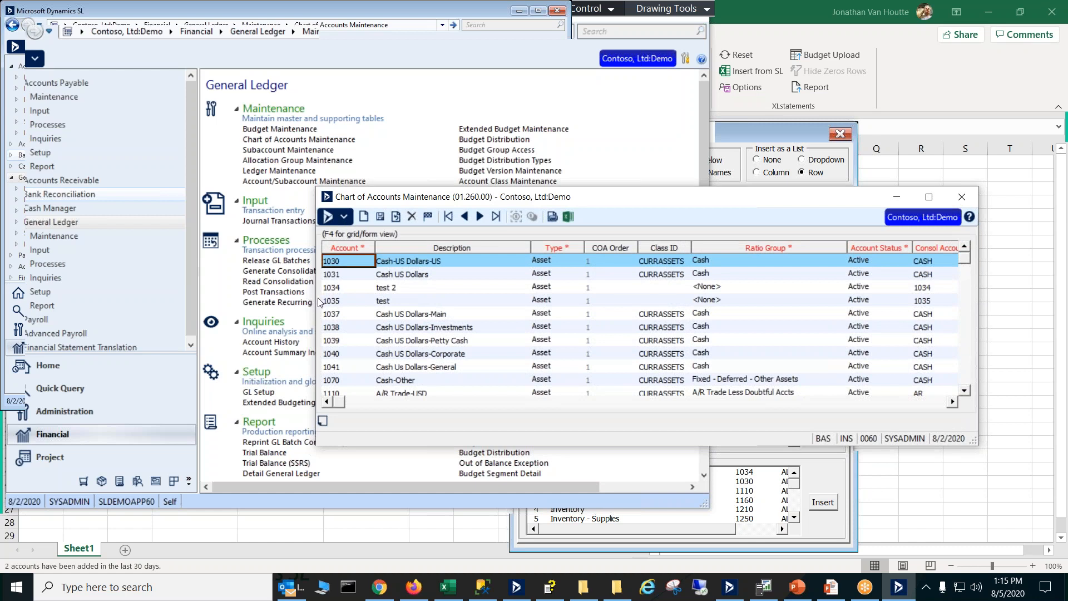
left_click_drag(311, 297, 198, 319)
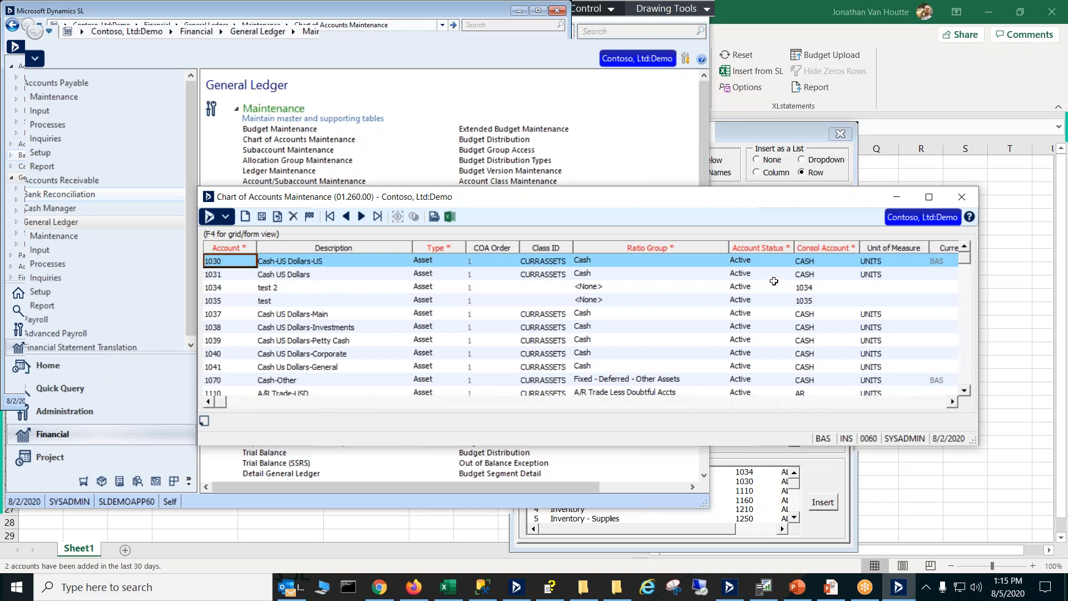
Review the consolidation accounts assigned to accounts 1030, 1035, 1037 and 1151.
left_click(832, 259)
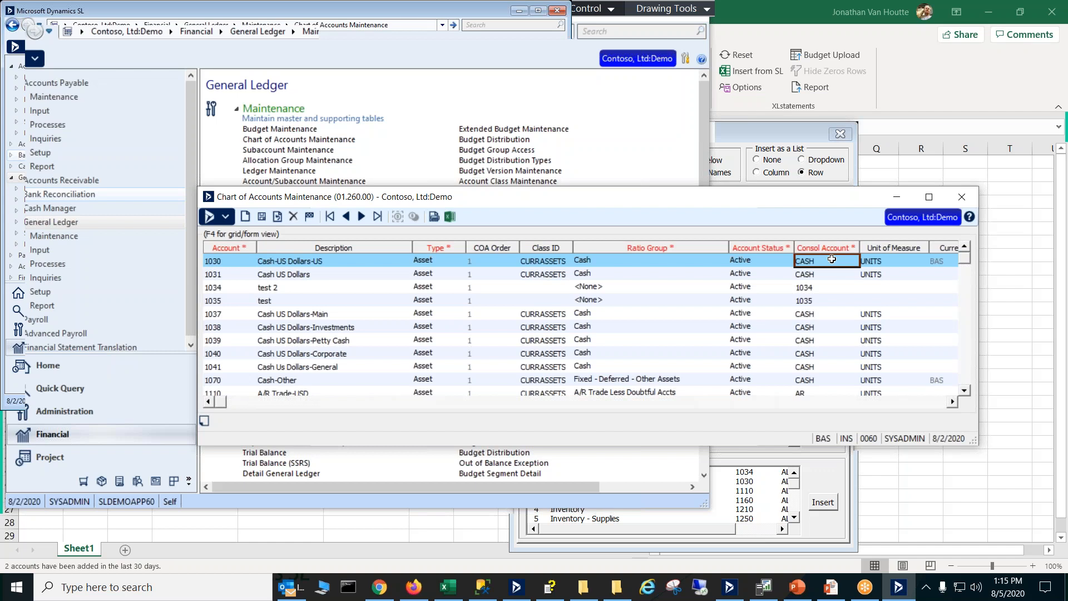
left_click(819, 301)
left_click(818, 315)
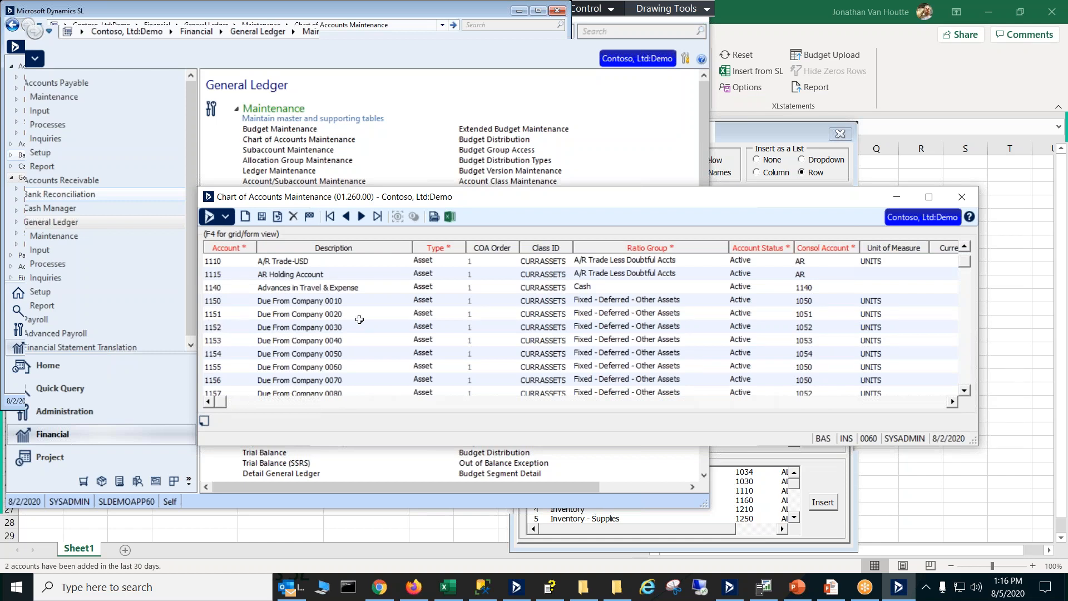
left_click(799, 314)
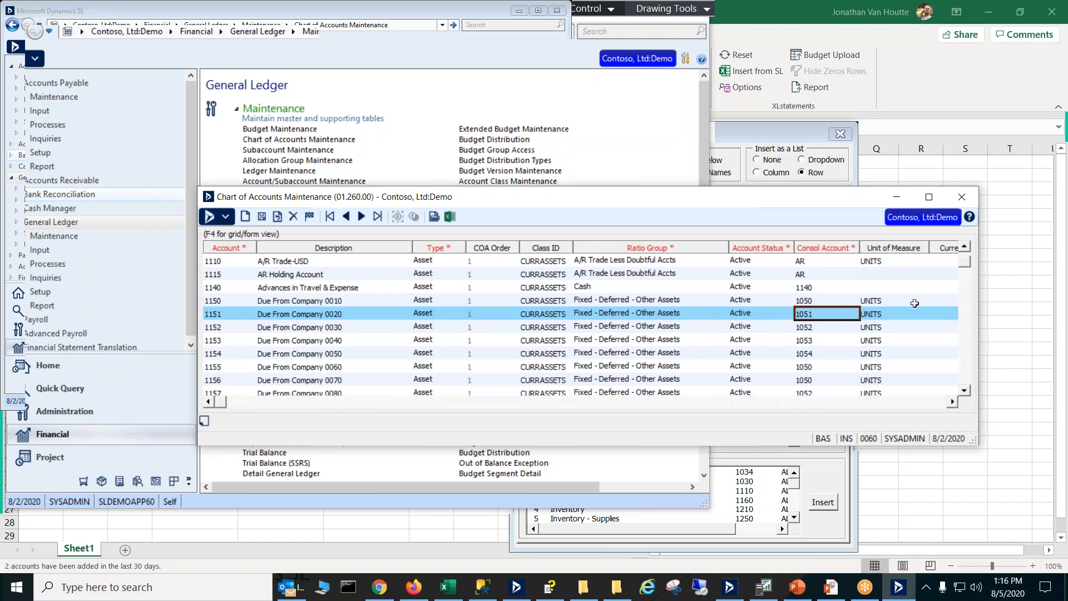
Compare the consolidation accounts of A/R Trade-USD and AR Holding Account with that of Cash US Dollars-General.
scroll(966, 250, "up", 2)
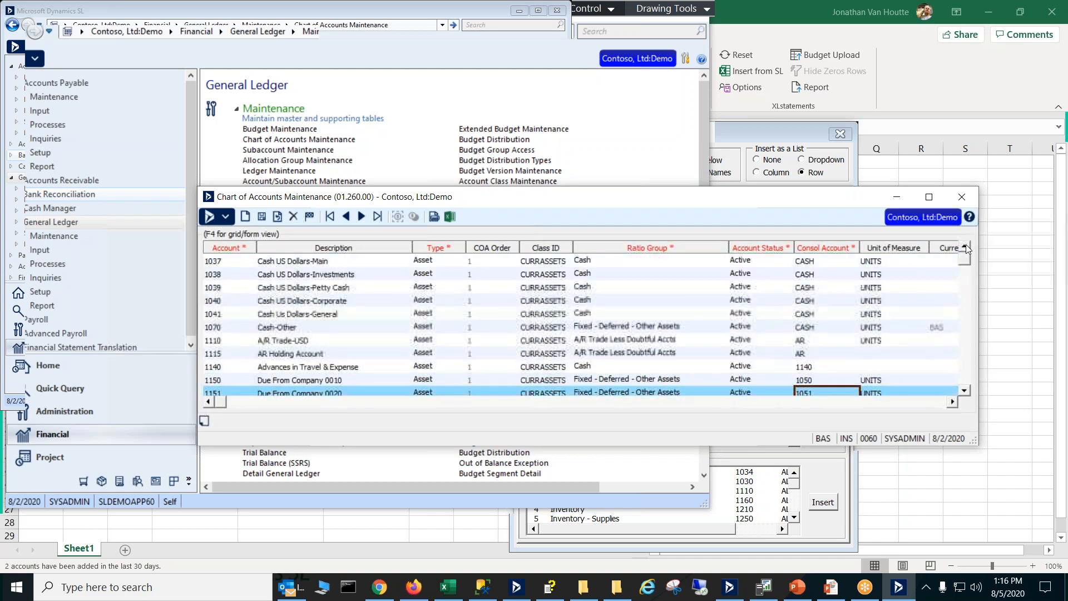
left_click(826, 340)
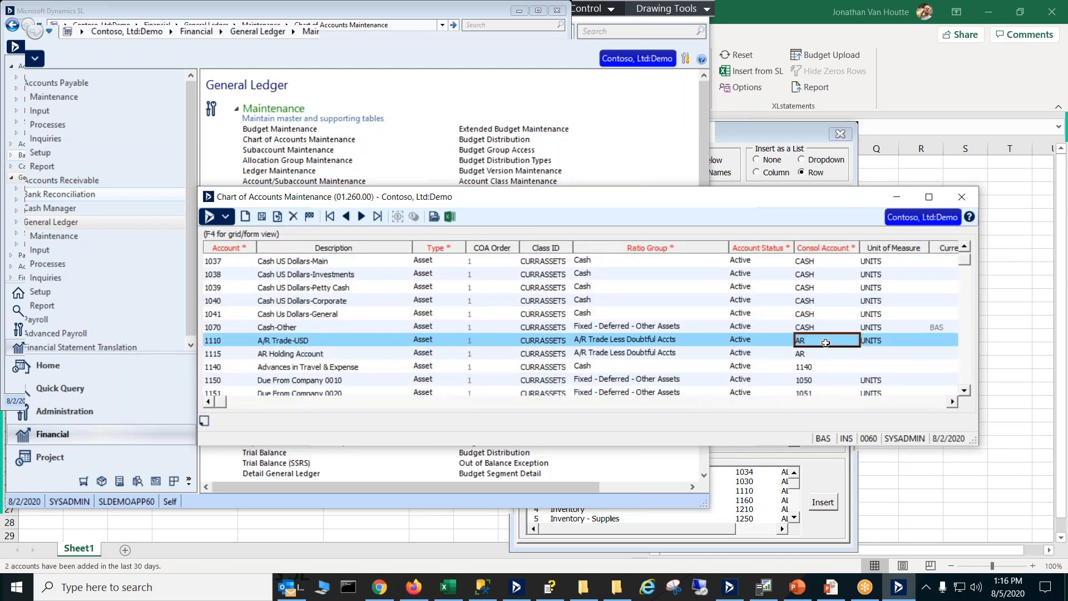
left_click(824, 349)
left_click(826, 340)
left_click(824, 313)
left_click(826, 338)
left_click(825, 351)
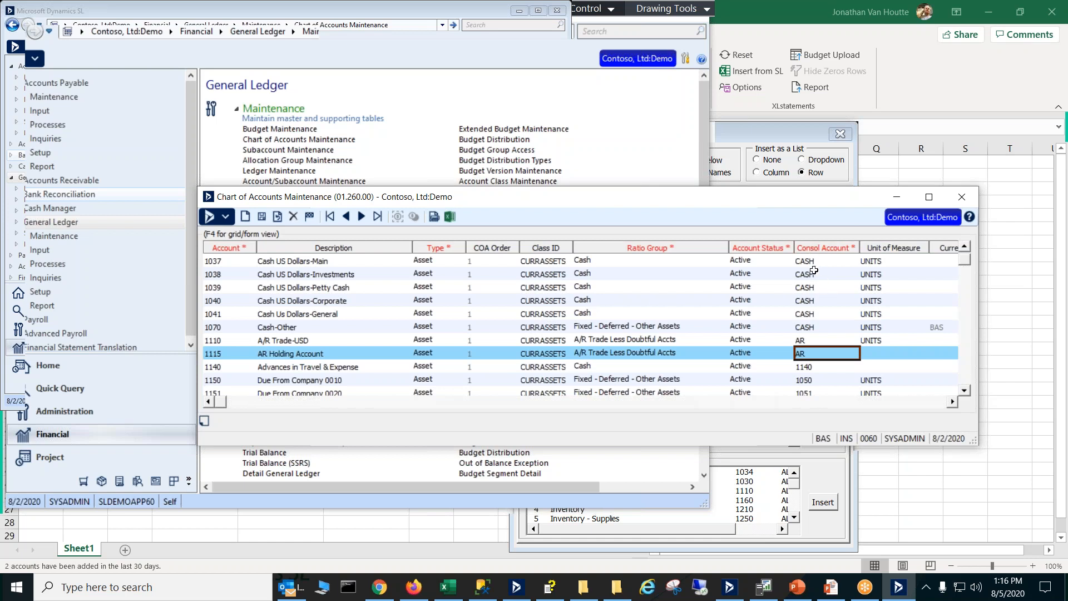
Review the consolidation account shared by cash accounts 1038, 1040 and 1070.
left_click(818, 300)
left_click(825, 324)
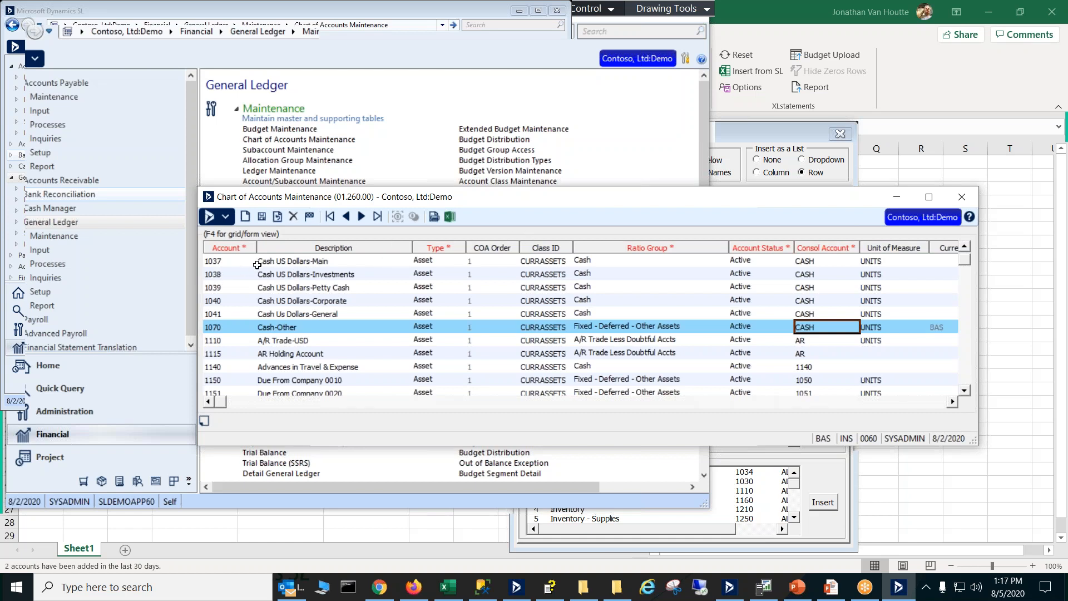
left_click(802, 272)
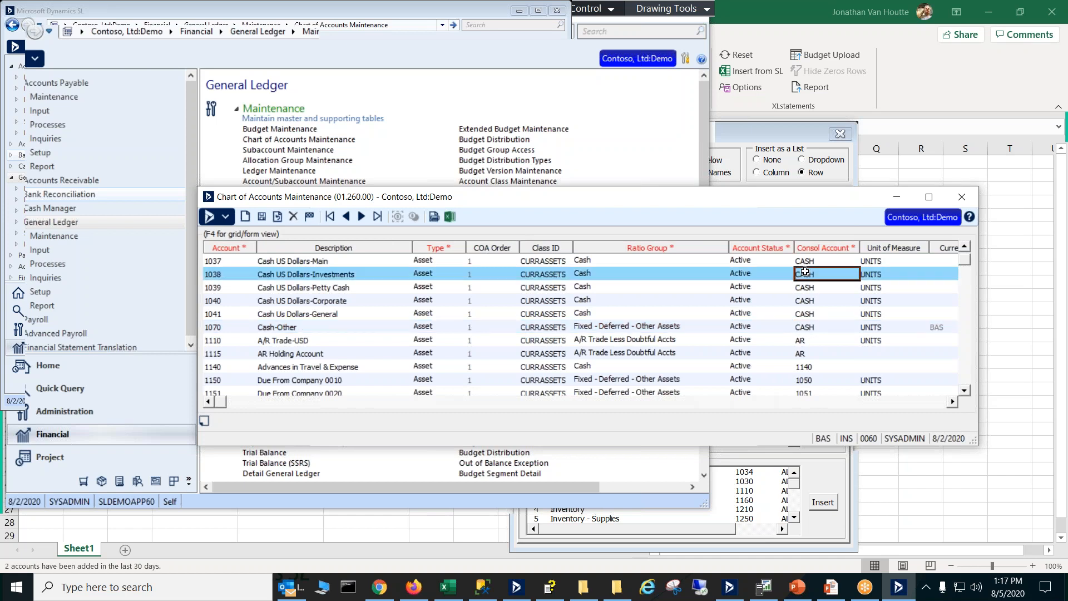
left_click(809, 298)
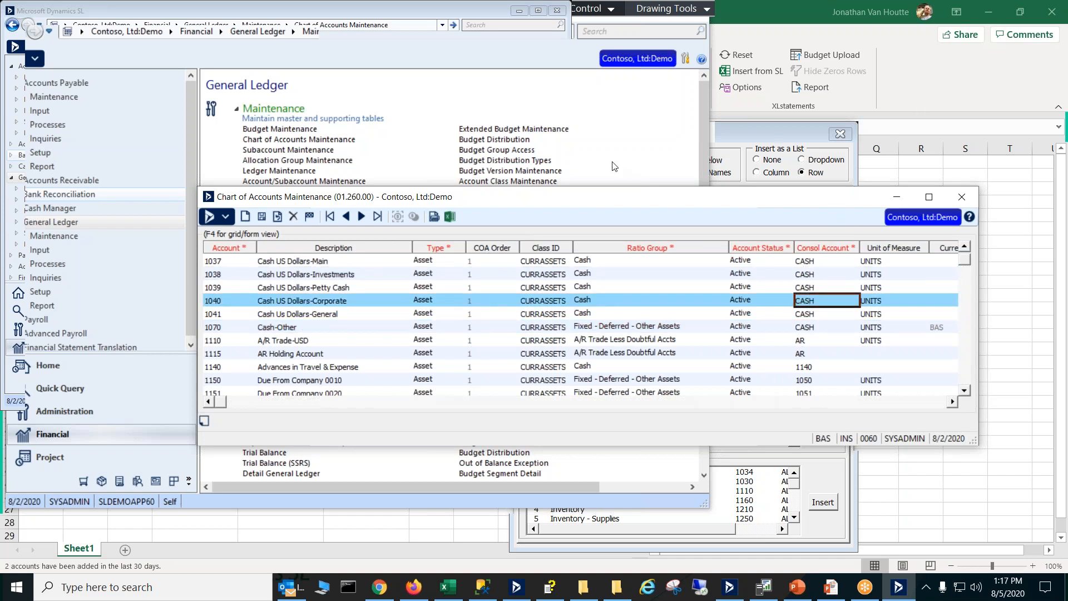
Open Subaccount Maintenance, widened to show the Consol Subaccount column, and inspect the values of the first subaccounts.
left_click(313, 151)
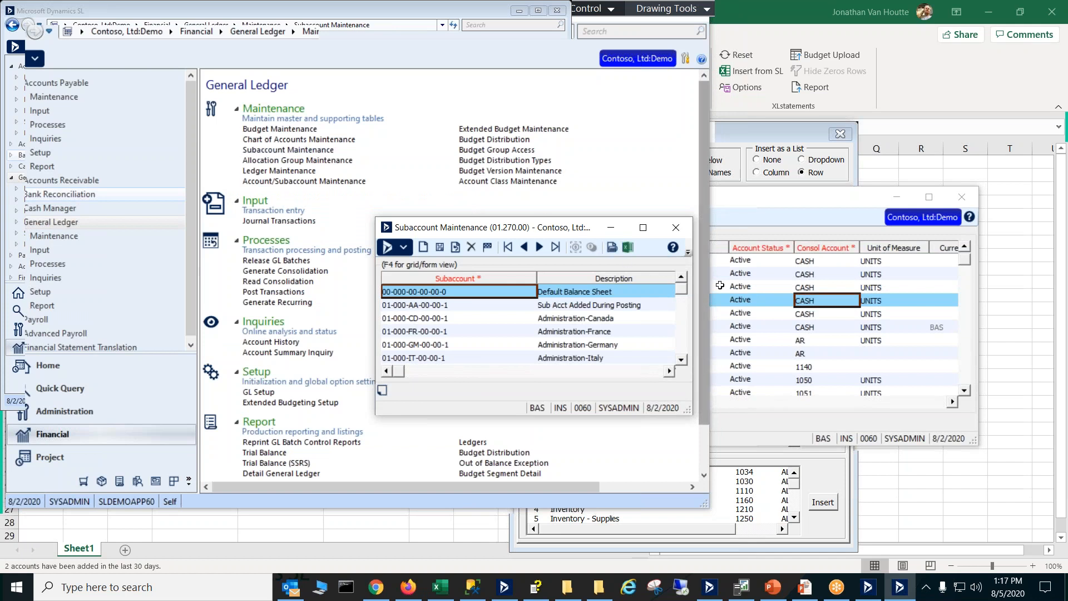
left_click_drag(695, 311, 1025, 311)
left_click(790, 315)
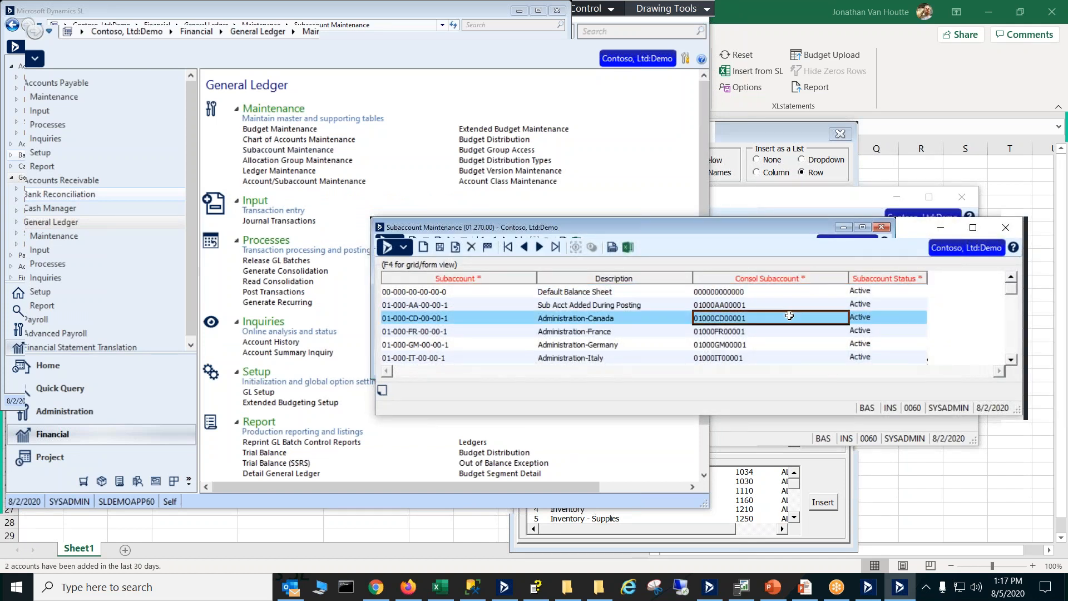
left_click(781, 344)
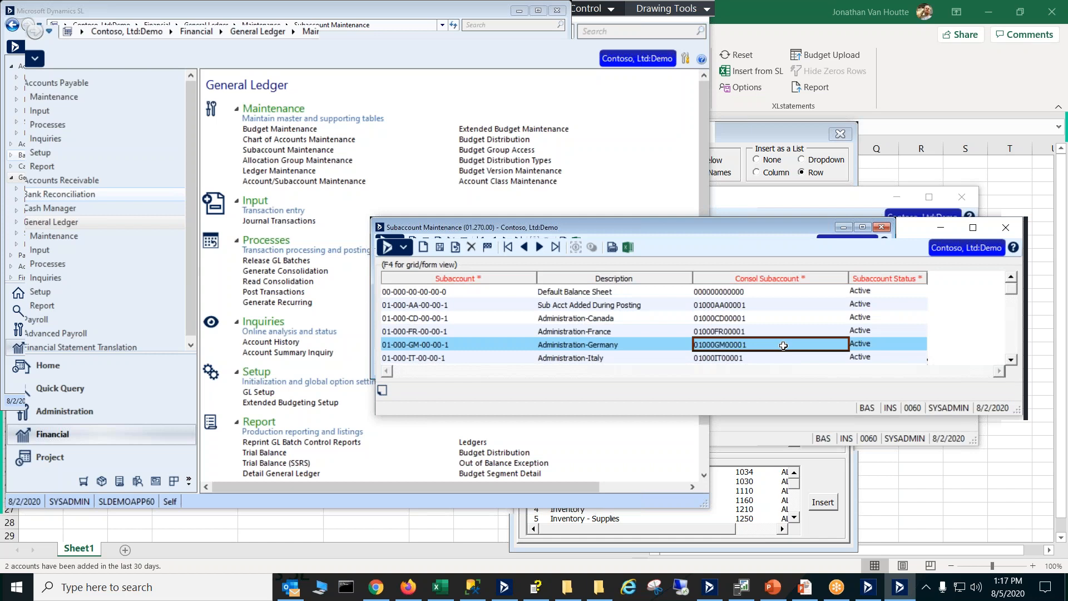
left_click(767, 292)
left_click(768, 308)
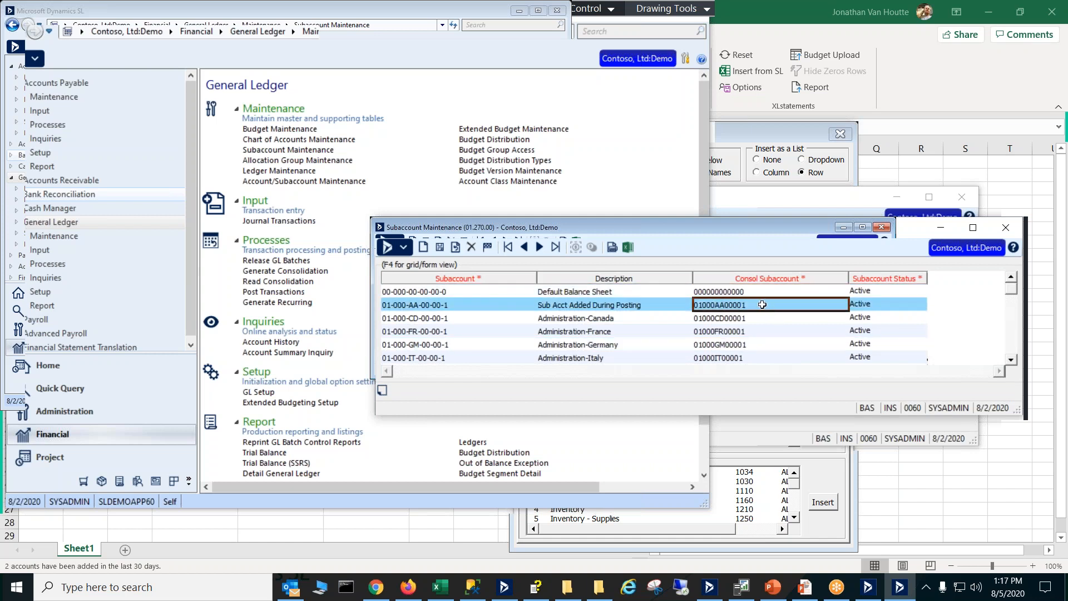
Set the consolidation subaccount to MKTG for Default Balance Sheet and to MAINT for Sub Acct Added During Posting and Administration-Canada.
left_click(753, 293)
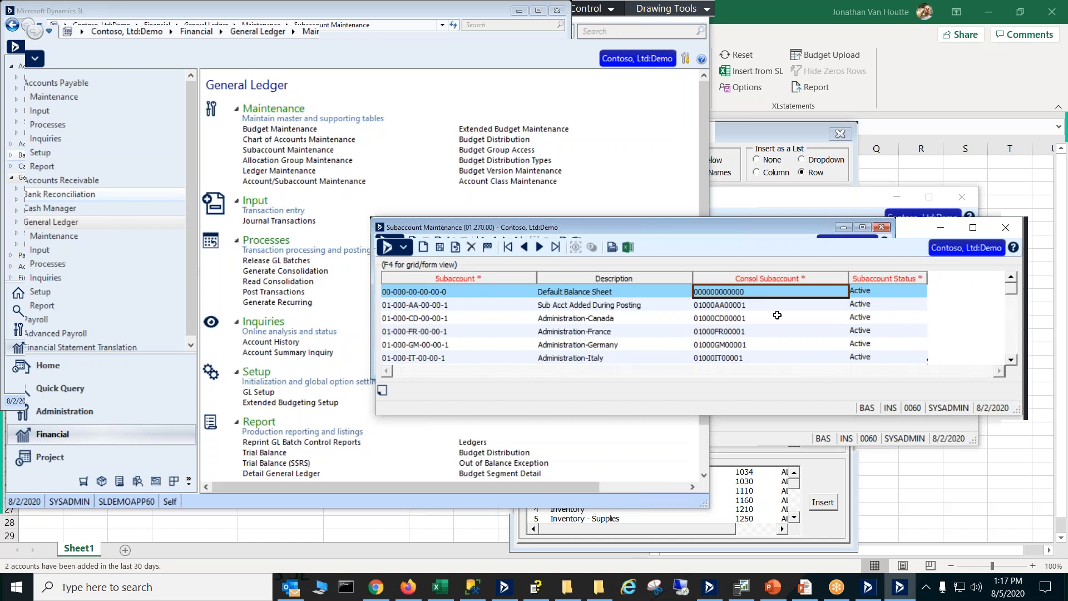
type("MKTG")
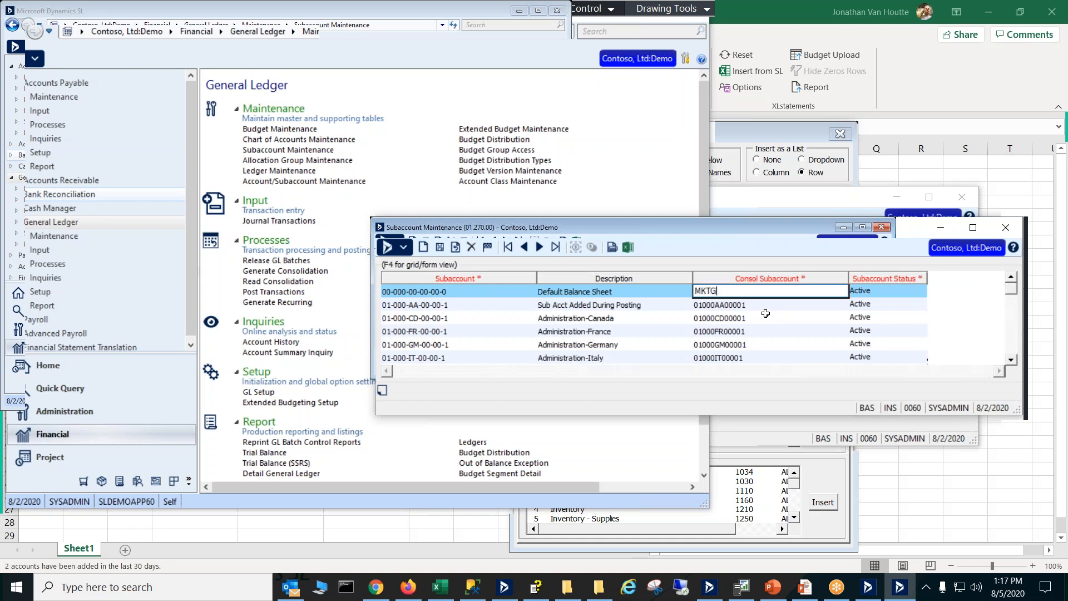
left_click(745, 305)
type("MAINT")
left_click(746, 317)
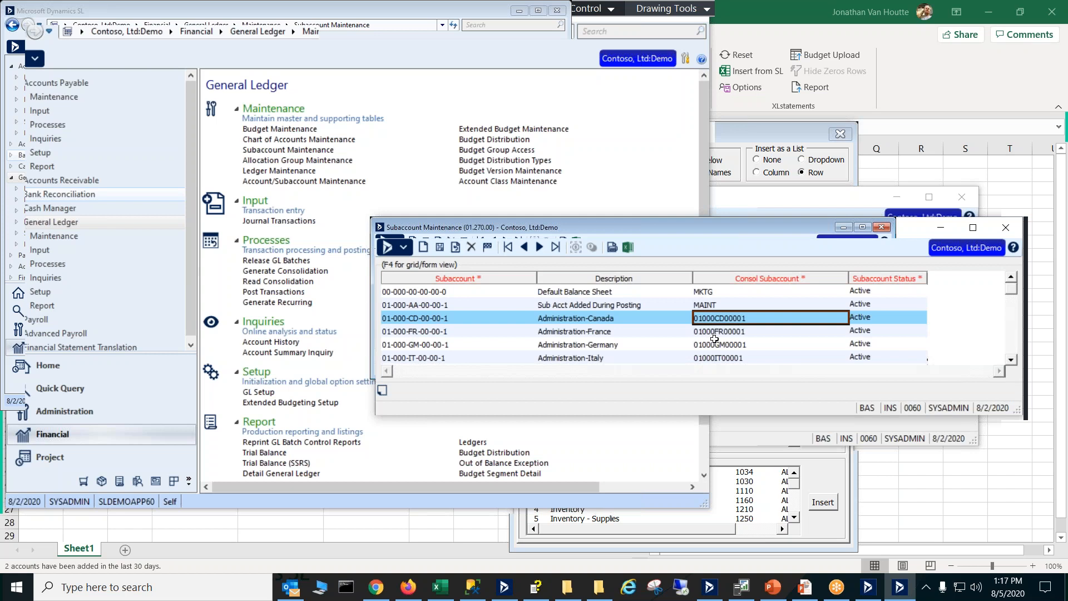
left_click_drag(733, 224, 633, 217)
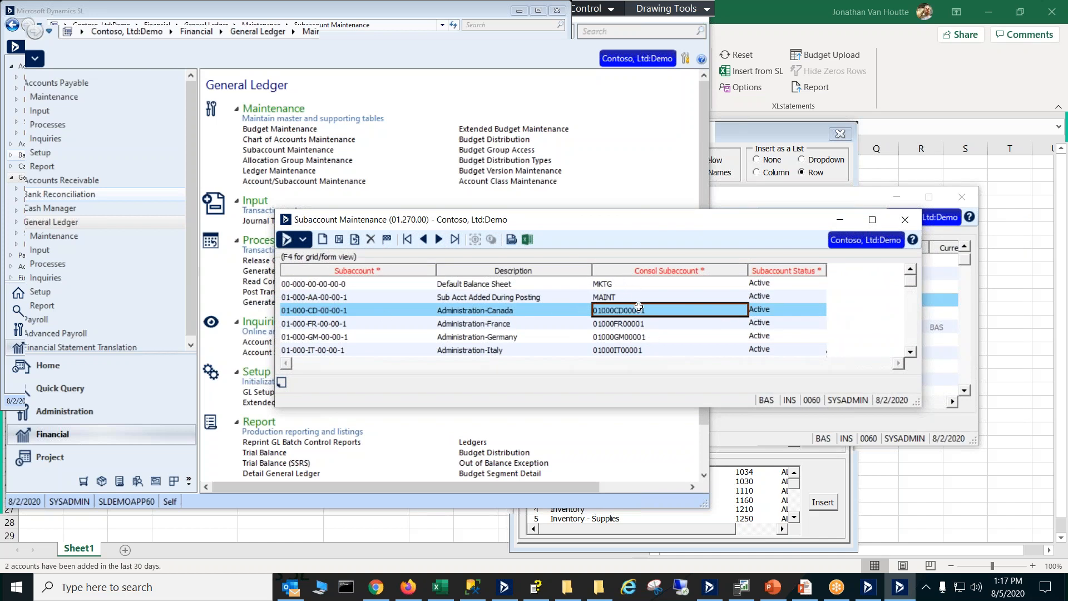
type("MAINT")
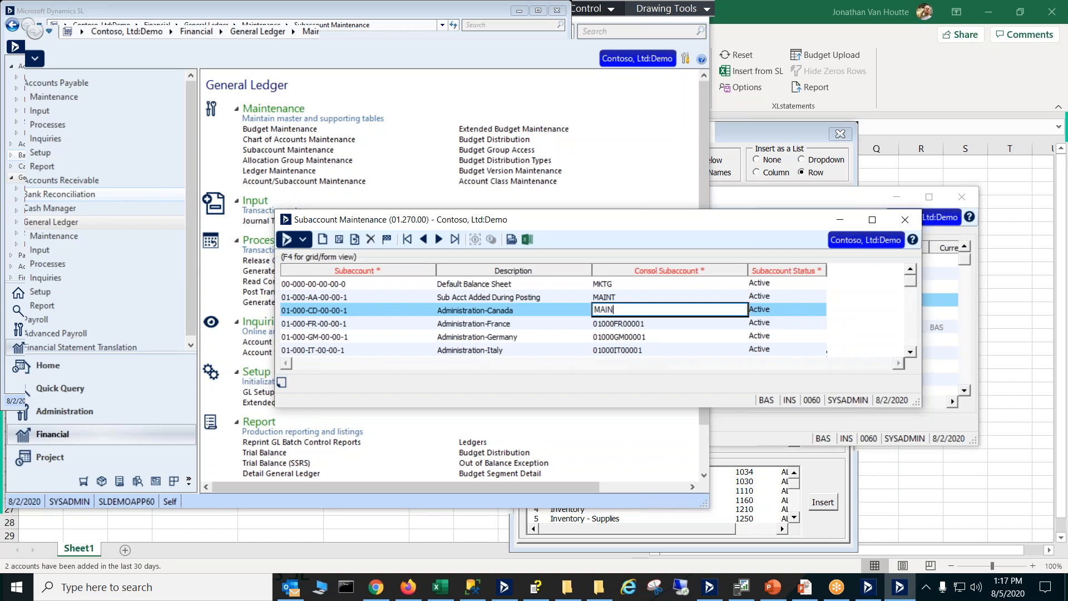
left_click(642, 323)
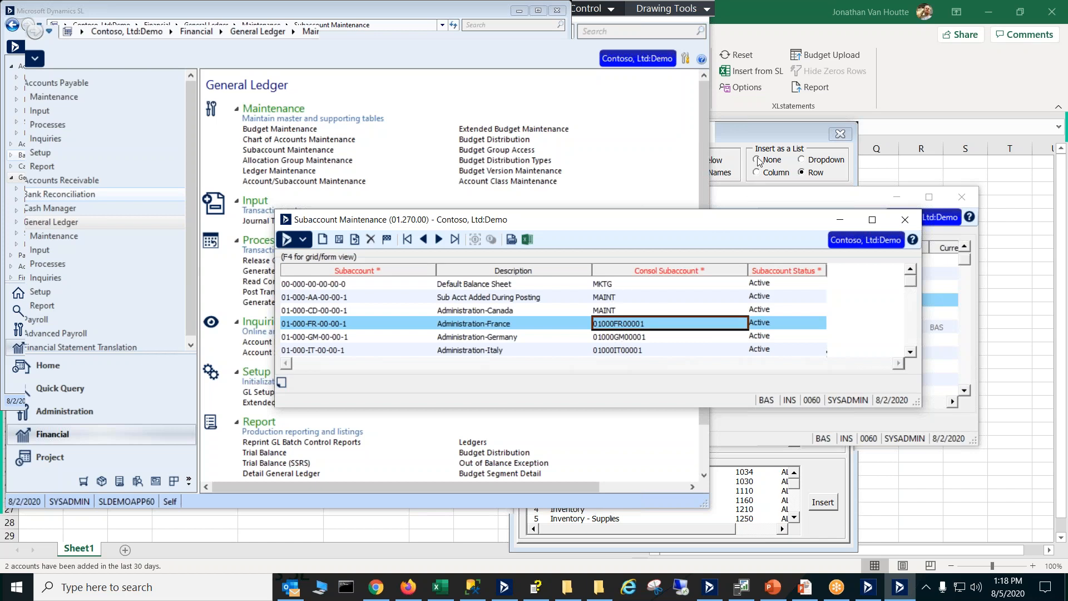
Switch back to the Insert From Dynamics SL dialog in Excel and examine the account and company columns of the Account Class list.
left_click(890, 87)
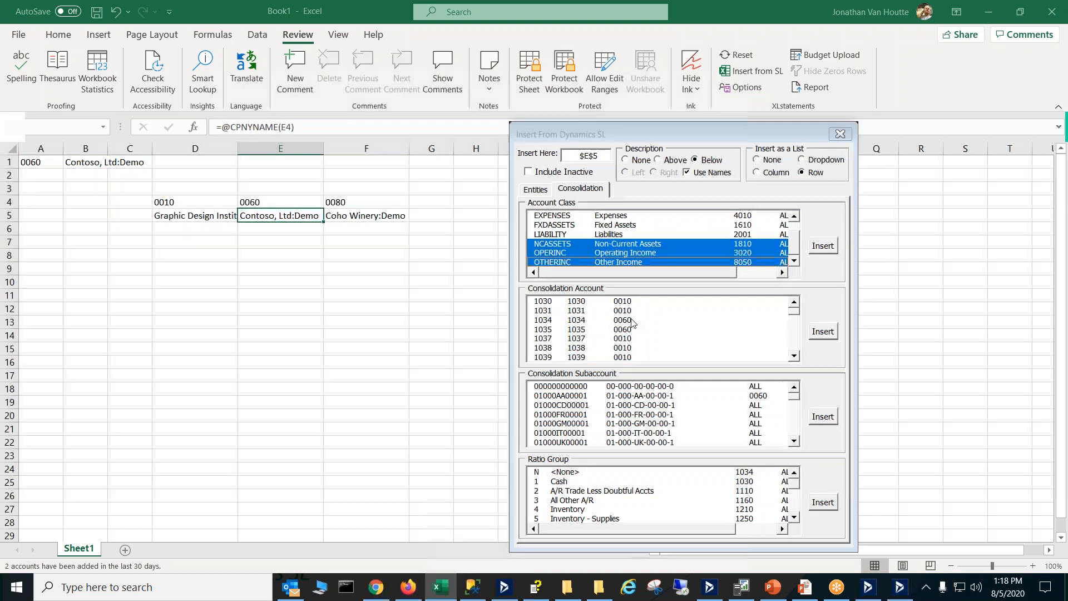
left_click_drag(718, 272, 780, 269)
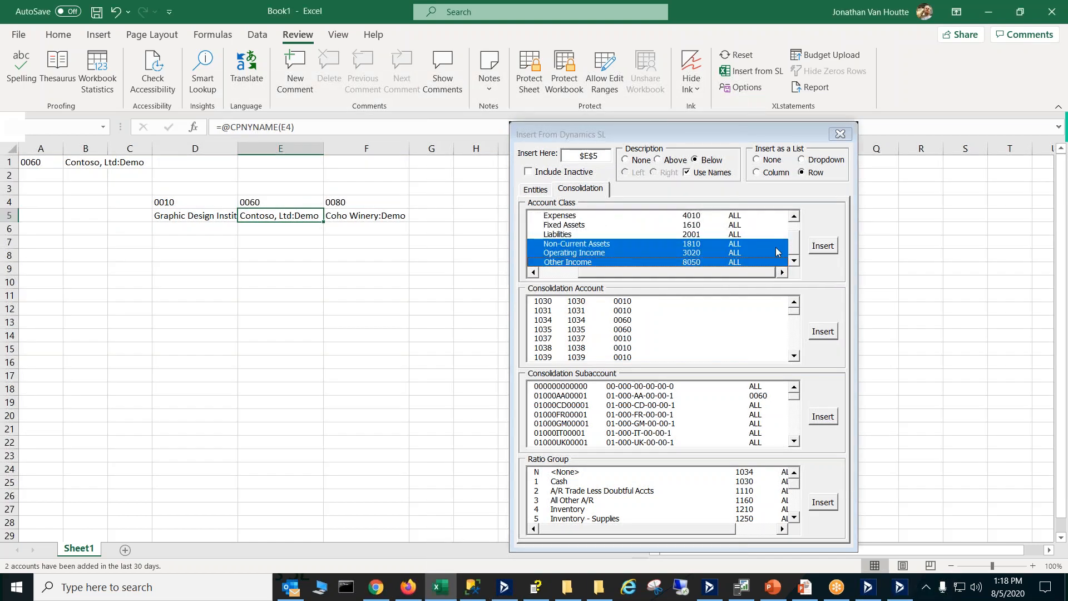
scroll(794, 256, "up", 1)
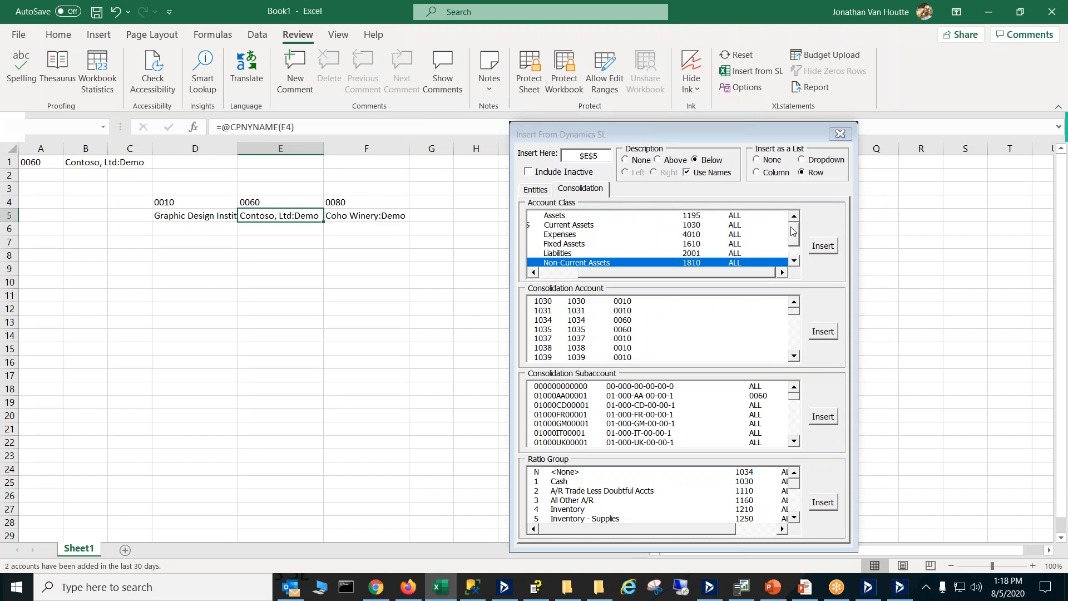
Examine the company assignments of consolidation accounts 1030, 1034 and 1035 in the Consolidation Account list.
left_click(798, 320)
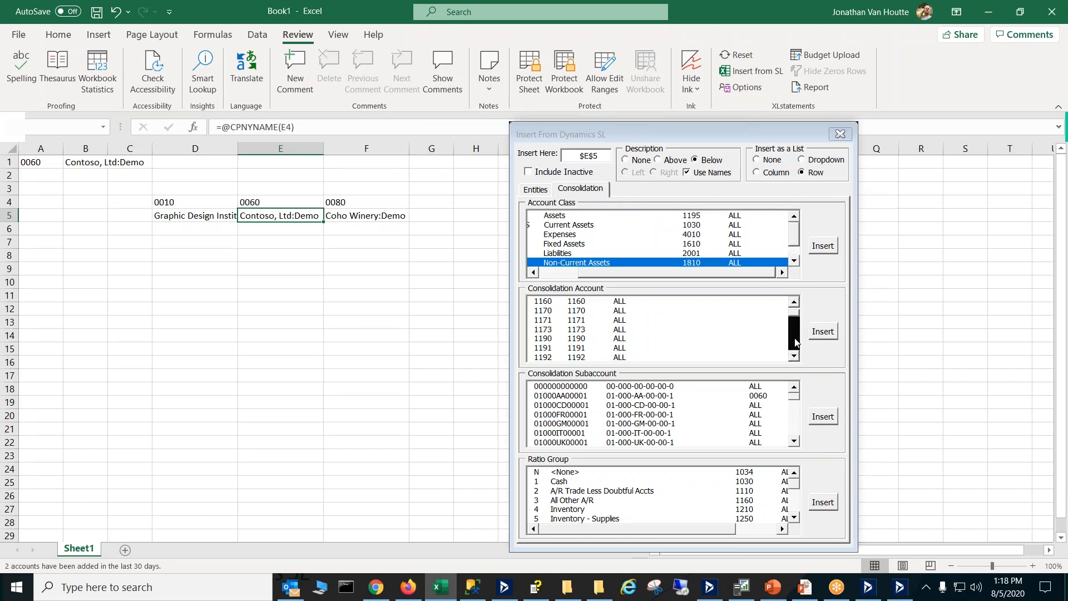
left_click_drag(796, 318, 796, 308)
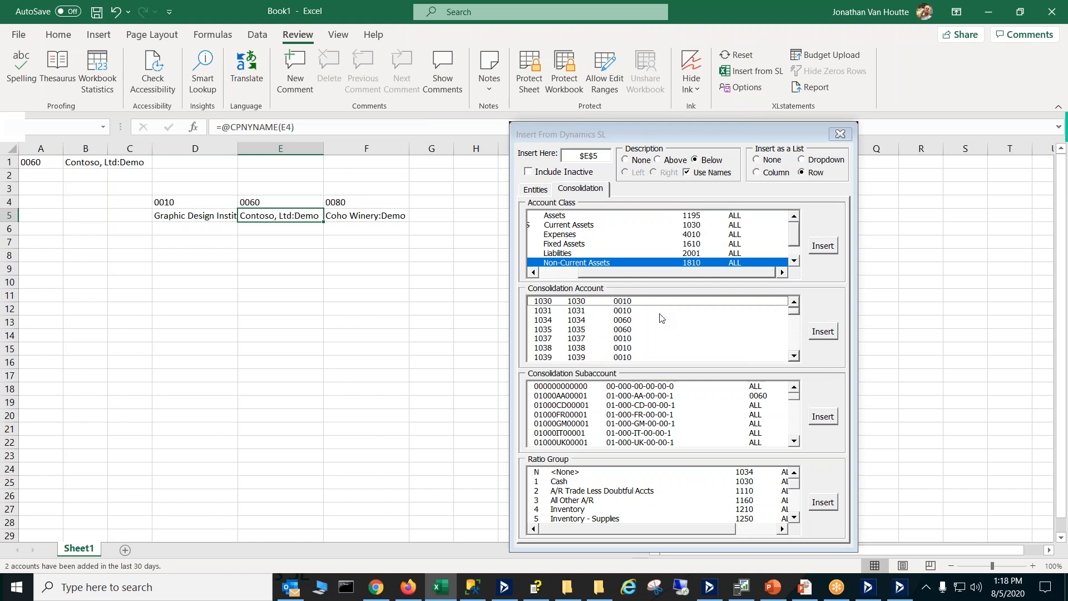
left_click(626, 339)
left_click(622, 301)
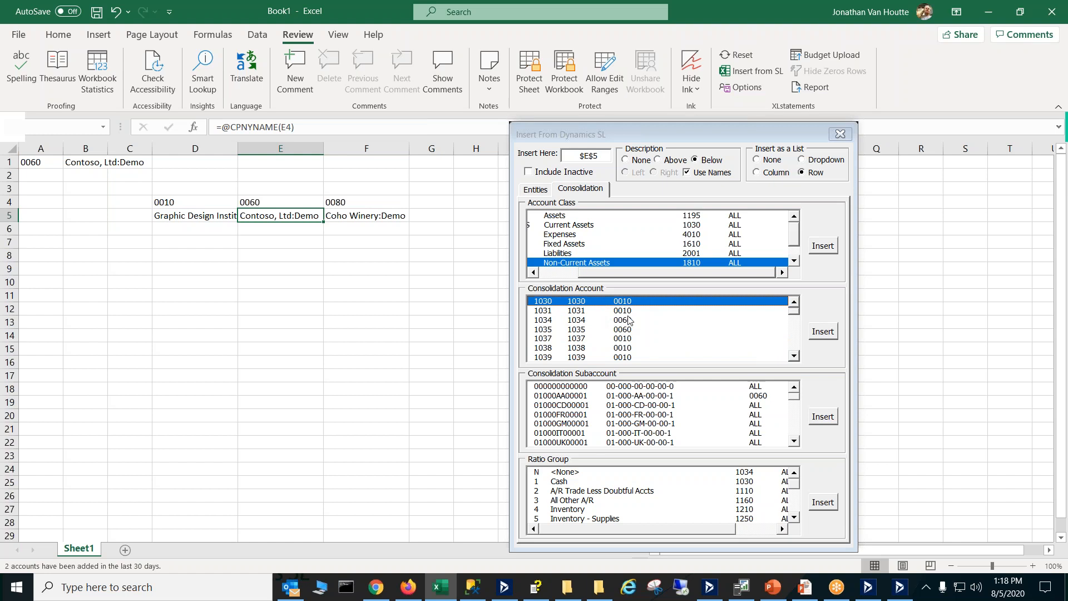
left_click(628, 319)
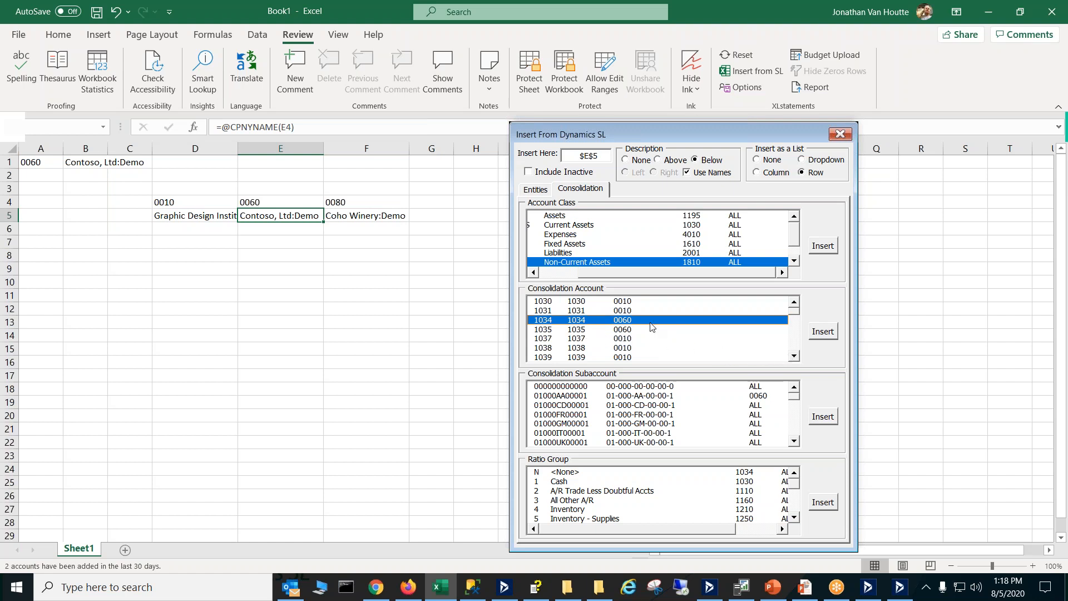
left_click(627, 330)
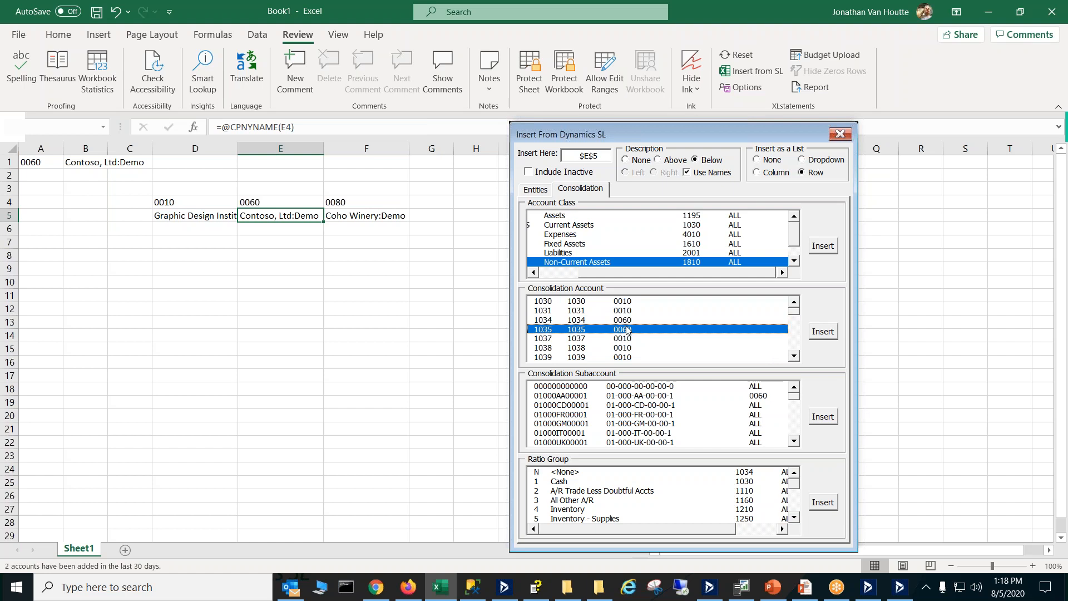
Find the AR and CASH entries at the end of the Consolidation Account list and examine their account and company values.
left_click(794, 356)
left_click(794, 357)
left_click(794, 357)
left_click(794, 356)
left_click(794, 302)
left_click_drag(797, 308, 798, 358)
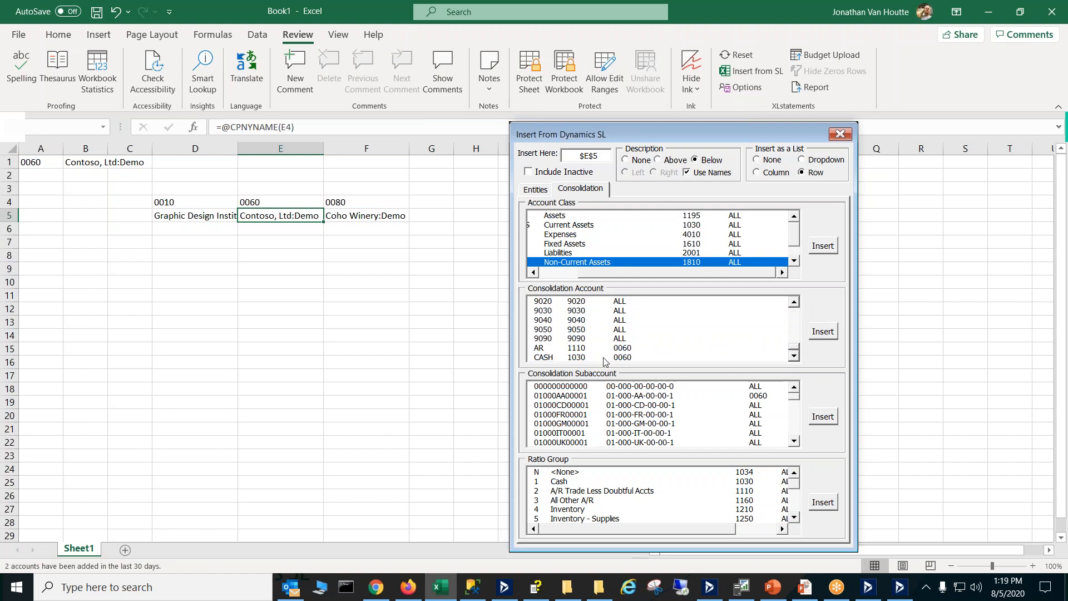
left_click(630, 349)
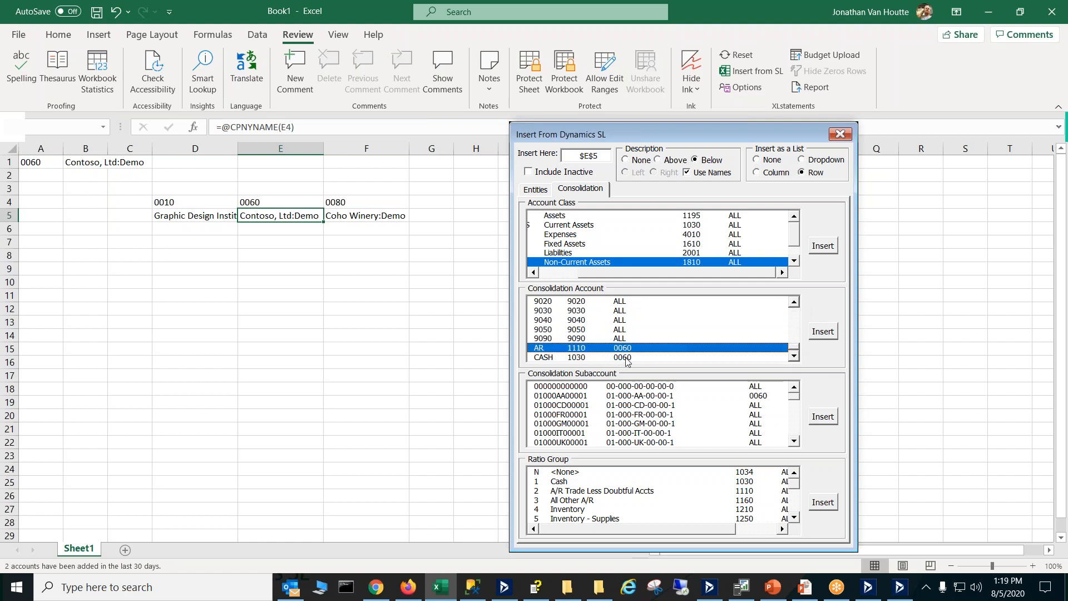
left_click(627, 359)
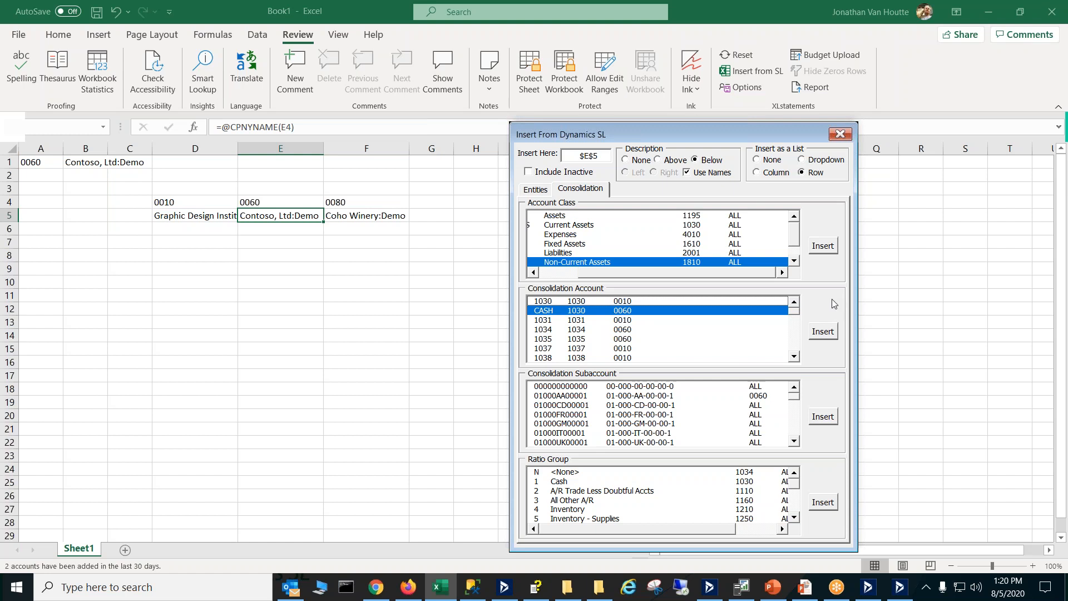
Review the Consolidation Account entries ordered by company, and the first entries of the Consolidation Subaccount list.
key("1")
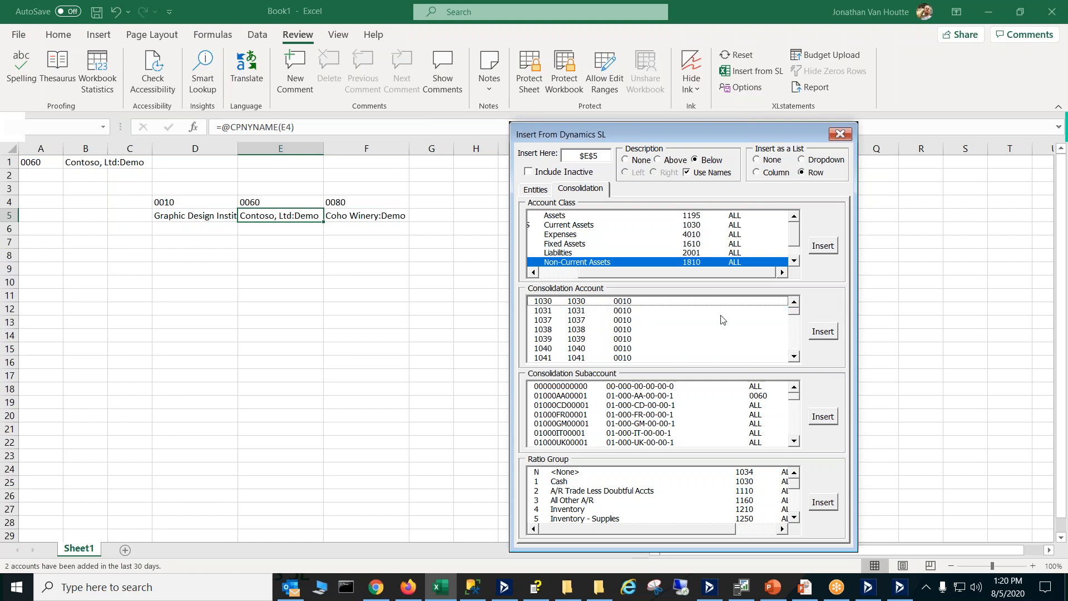
left_click_drag(792, 312, 818, 316)
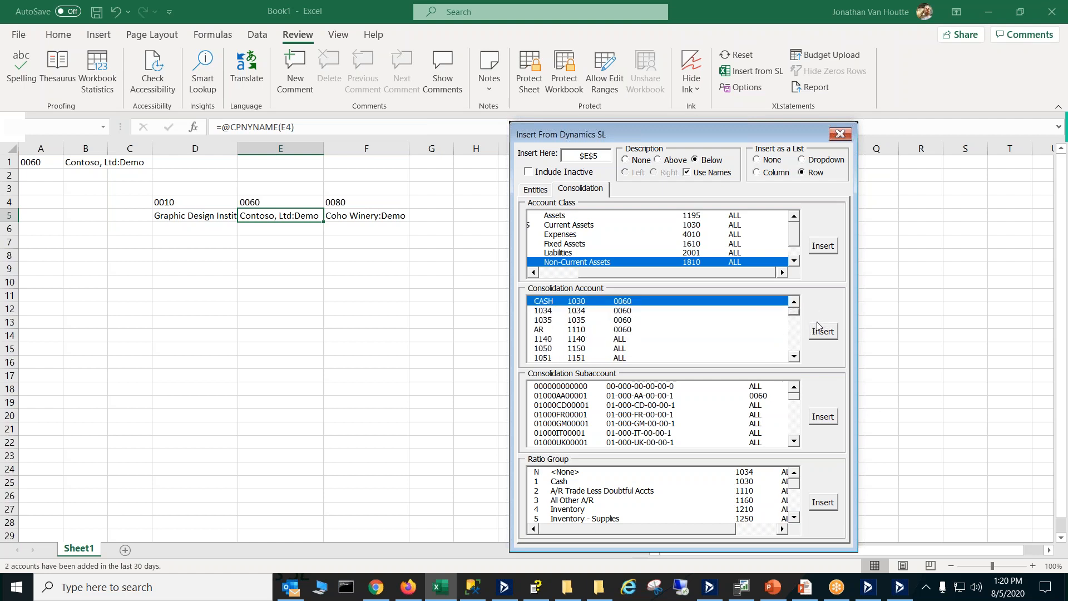
left_click(792, 337)
left_click(794, 340)
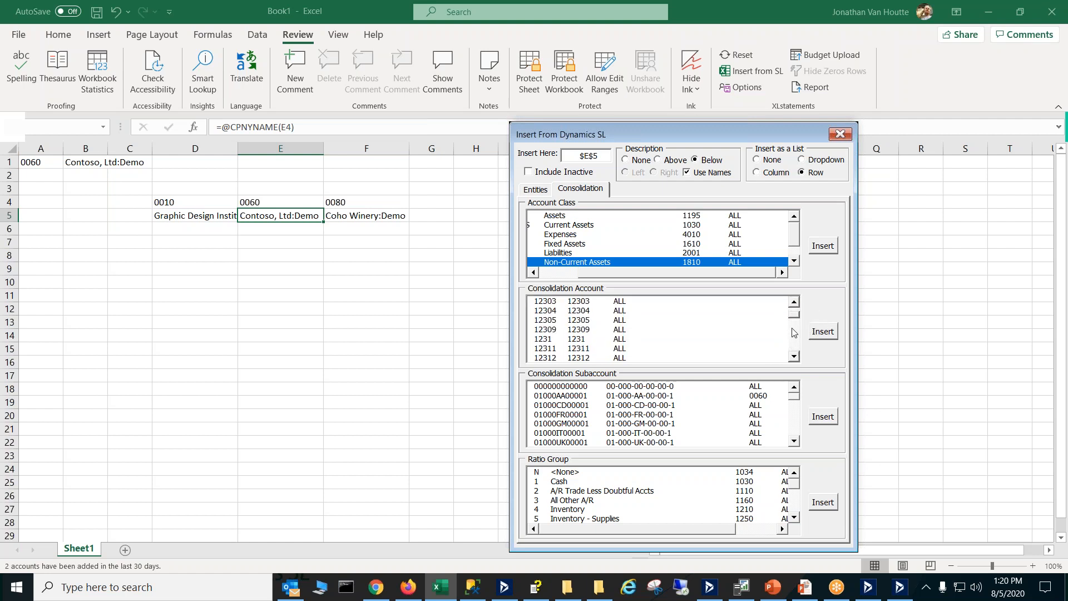
mouse_move(795, 324)
left_mouse_down()
mouse_move(797, 377)
mouse_move(803, 311)
left_mouse_up()
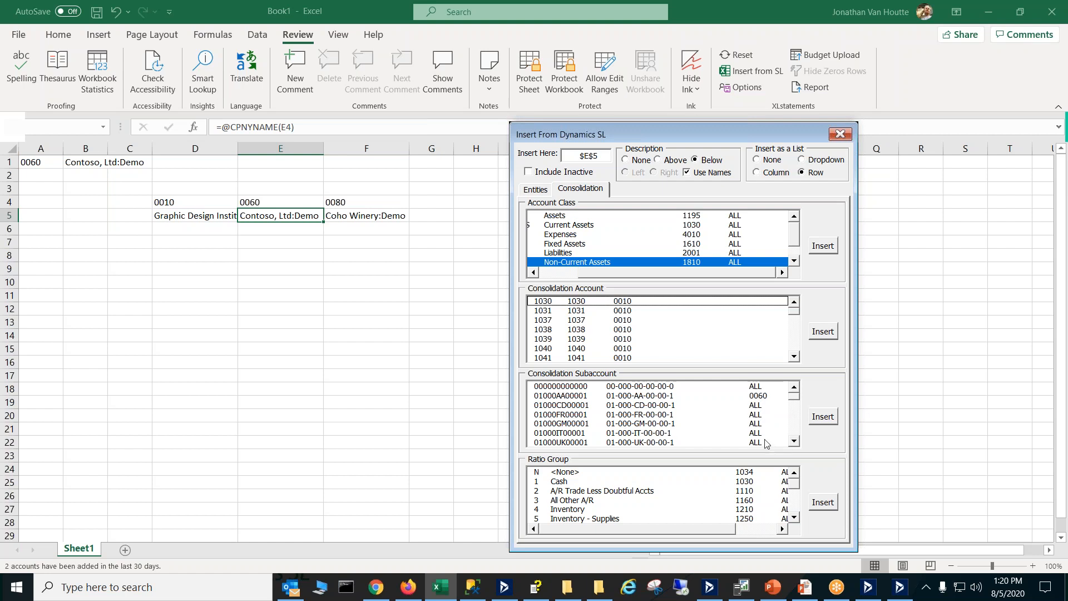
mouse_move(792, 402)
left_mouse_down()
mouse_move(802, 451)
mouse_move(808, 429)
mouse_move(791, 390)
left_mouse_up()
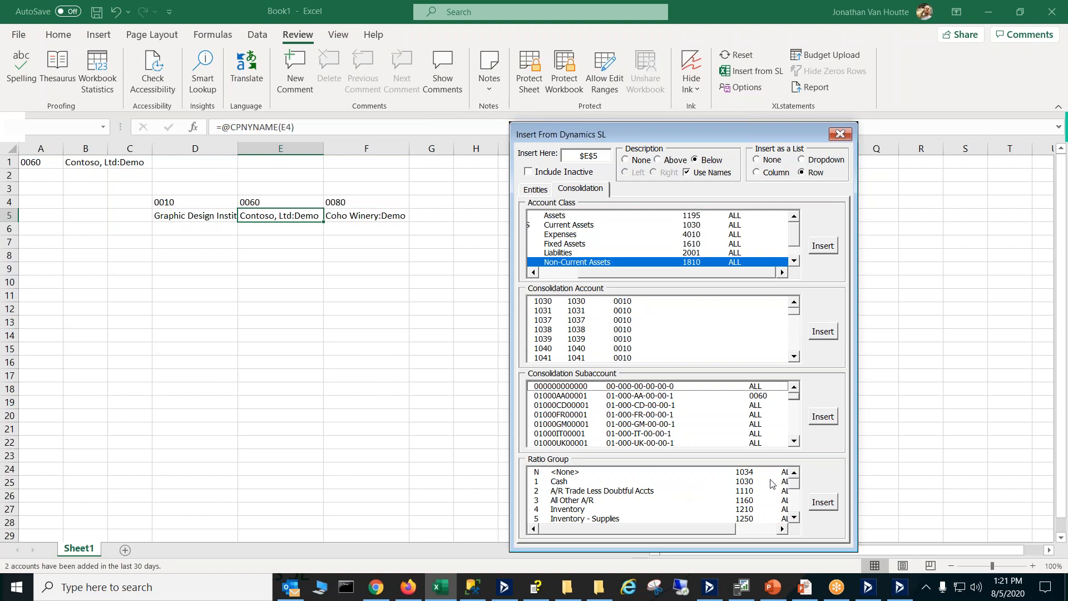
Examine the Ratio Group list, comparing the A/R Trade Less Doubtful Accts, All Other A/R and Inventory groups.
left_click(712, 529)
left_click_drag(712, 526, 662, 528)
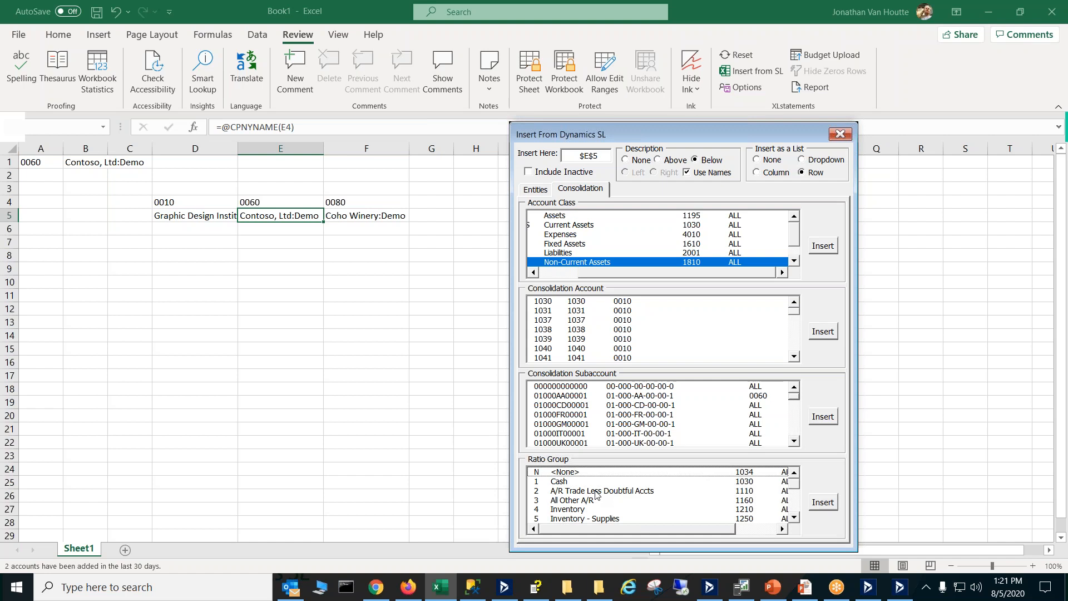
mouse_move(793, 484)
left_mouse_down()
mouse_move(794, 515)
mouse_move(804, 477)
left_mouse_up()
left_click(563, 493)
left_click_drag(568, 500, 578, 507)
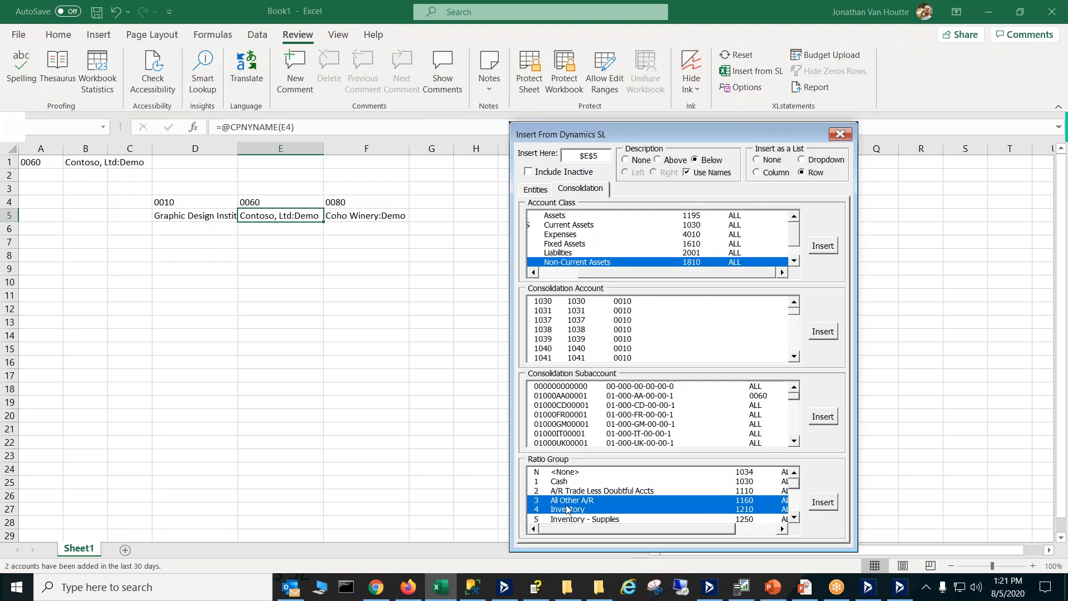
left_click(586, 499)
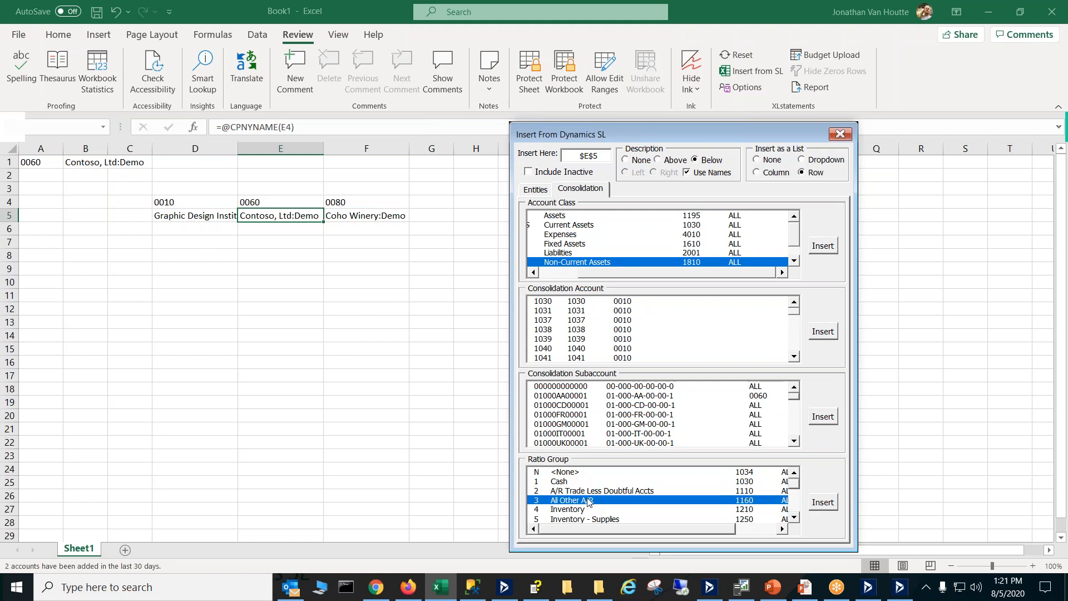
left_click(571, 492)
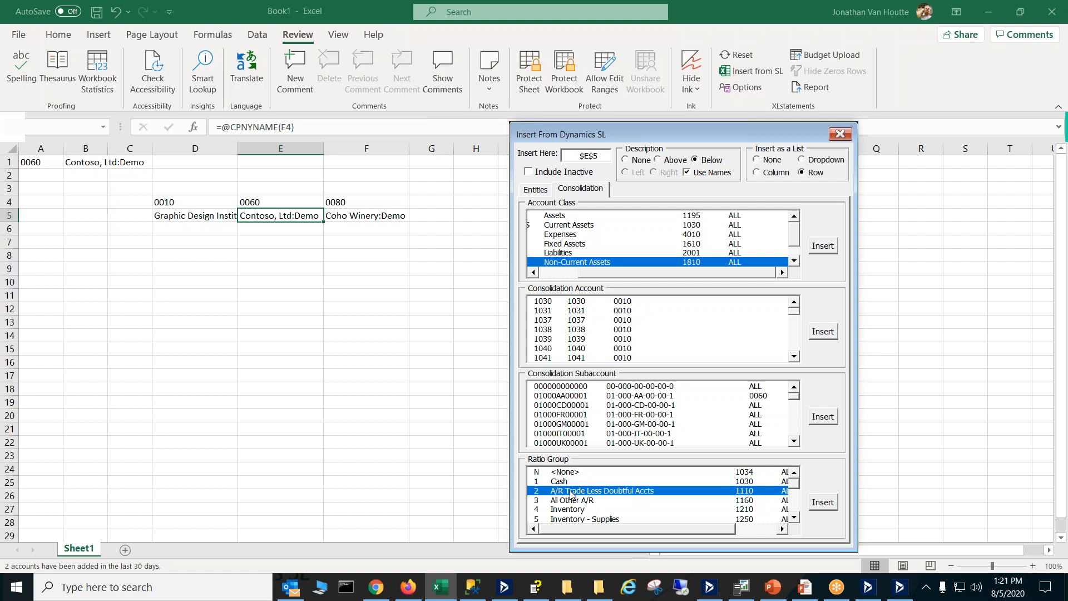
left_click(570, 500)
left_click(570, 509)
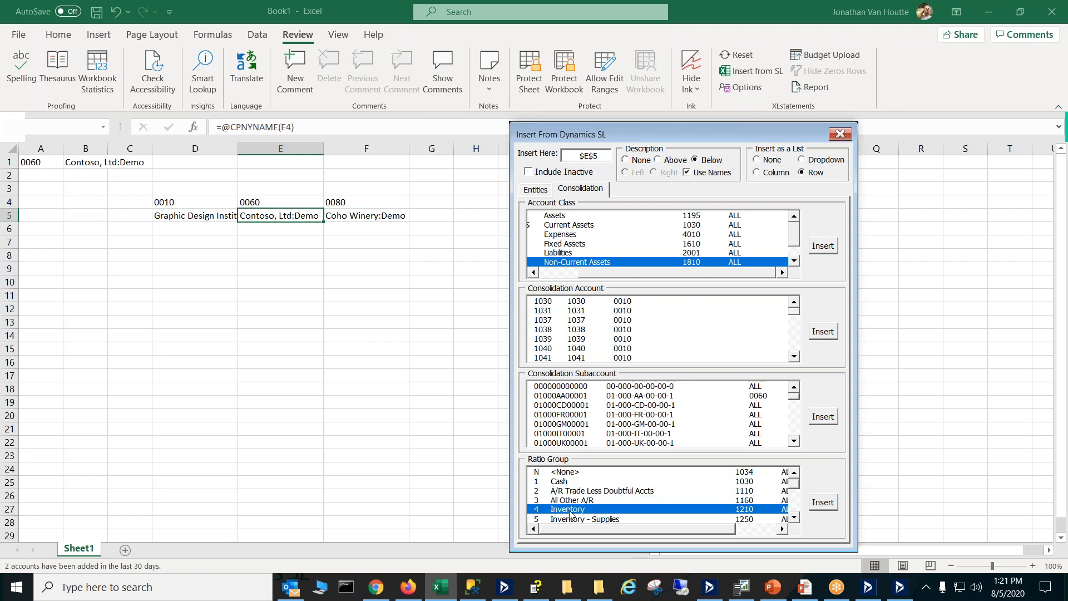
Review the ratio groups from Cash through Inventory - Supplies, finishing with Inventory selected.
left_click(603, 481)
left_click(600, 491)
left_click(593, 500)
left_click(584, 519)
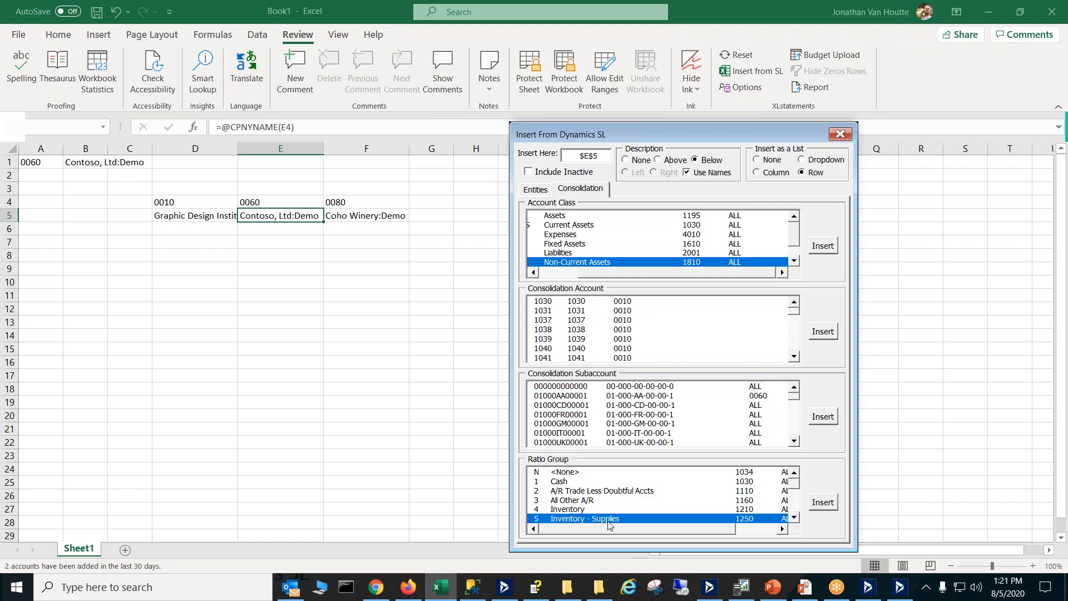
left_click(585, 492)
left_click(582, 502)
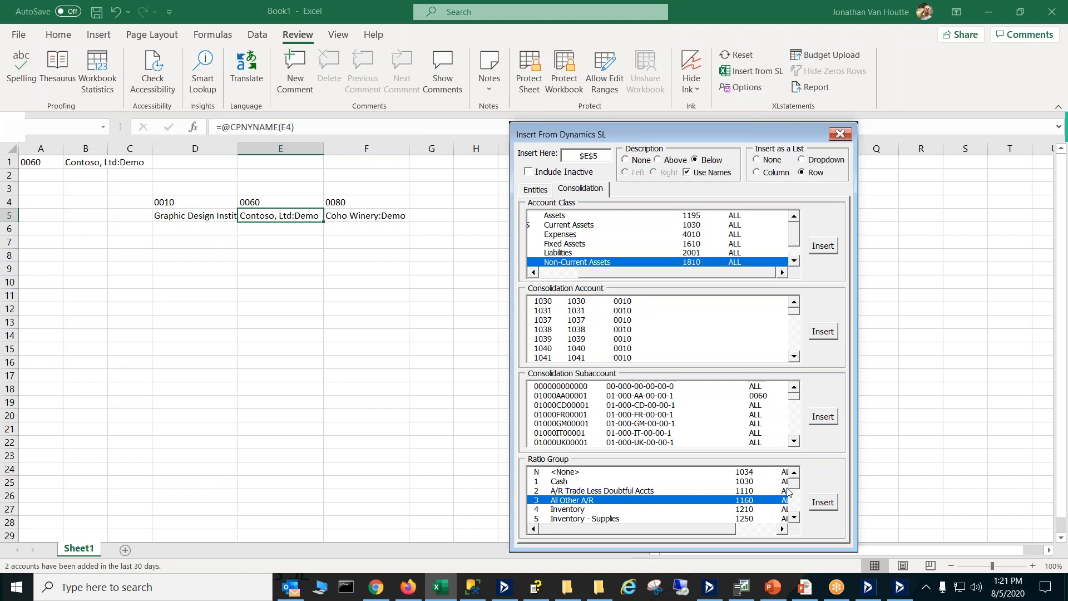
mouse_move(796, 486)
left_mouse_down()
mouse_move(797, 511)
mouse_move(801, 483)
left_mouse_up()
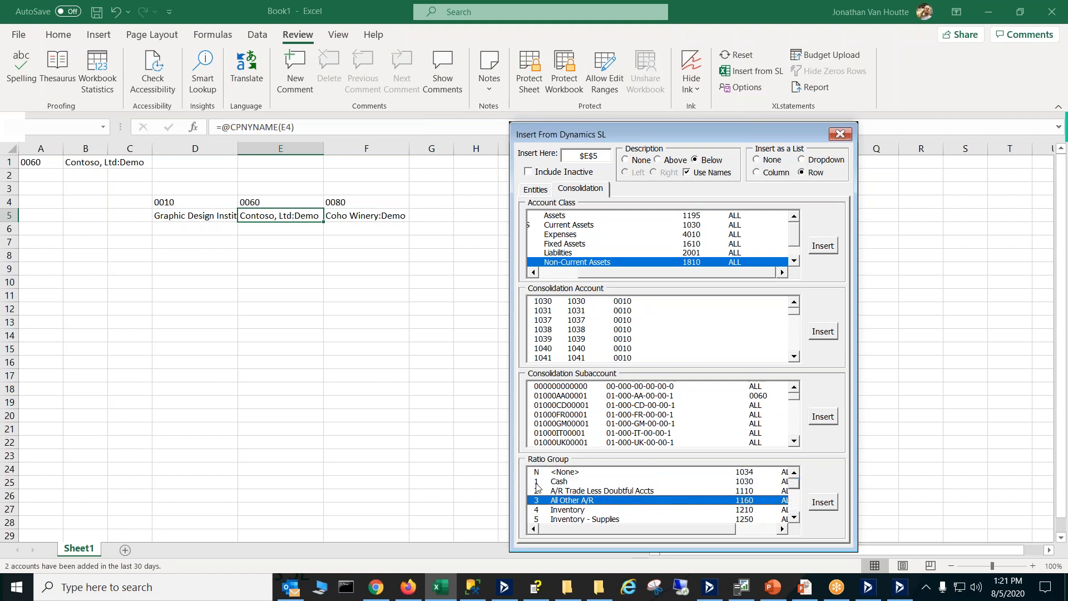
left_click(576, 492)
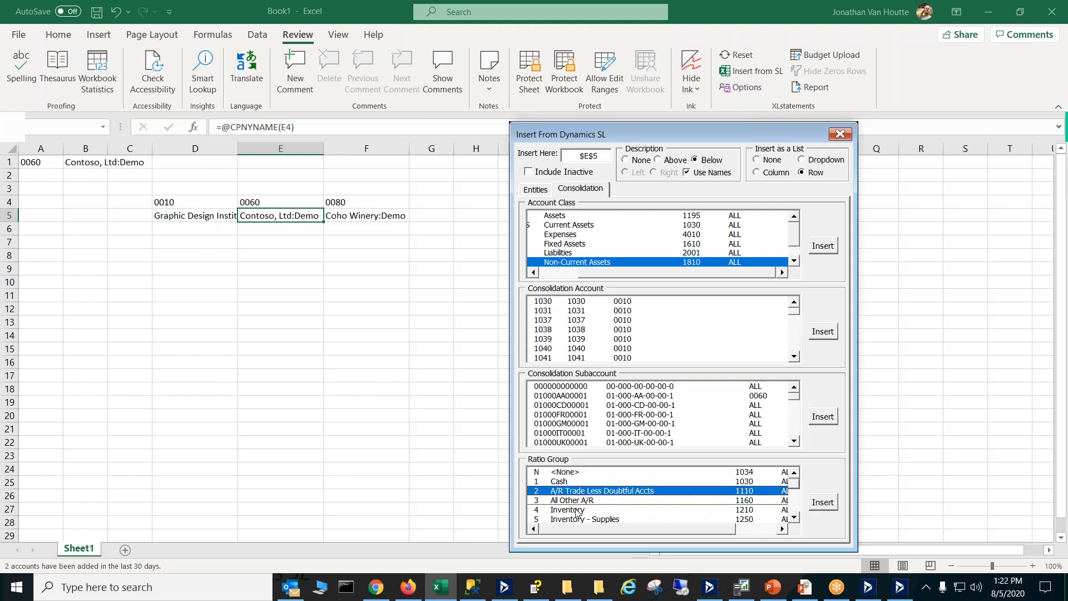
left_click(577, 510)
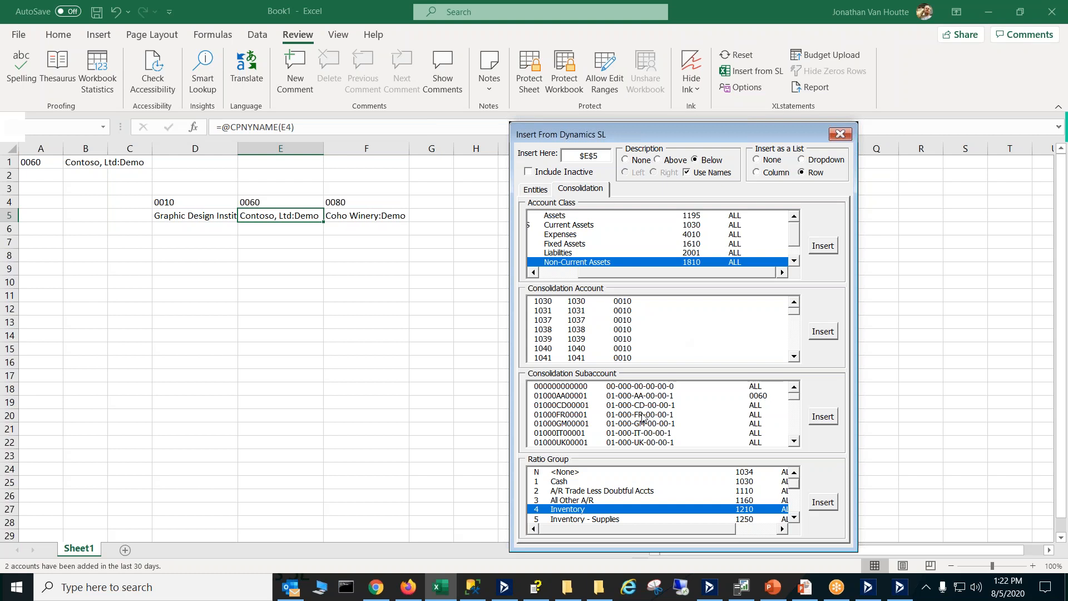
Compare the Assets, Current Assets and Expenses account classes with consolidation accounts 1031, 1037 and 1038.
left_click_drag(600, 273, 552, 289)
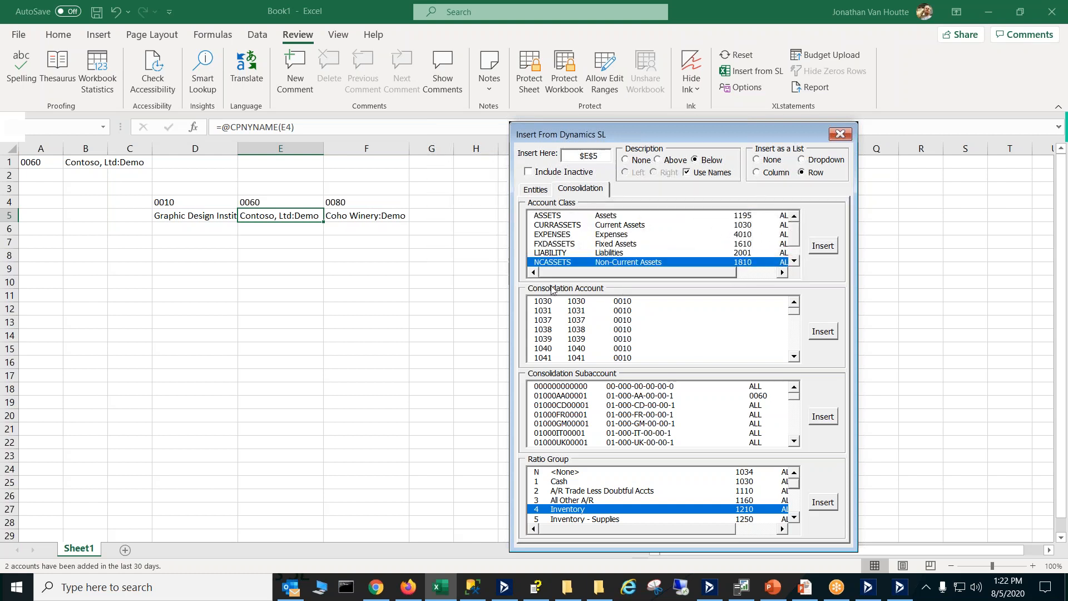
left_click(548, 218)
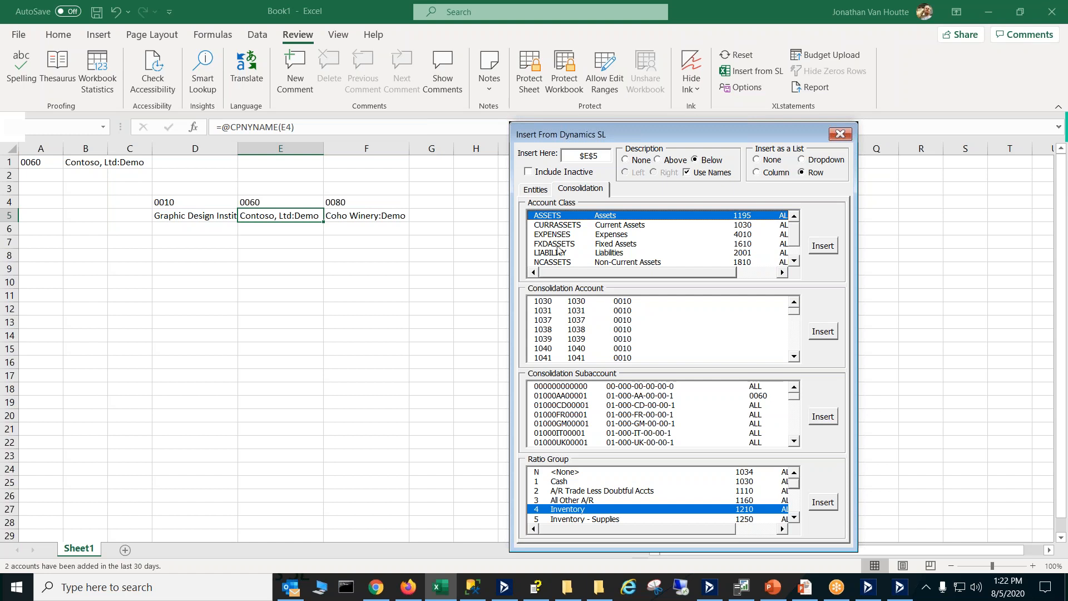
left_click(561, 302)
left_click(563, 325)
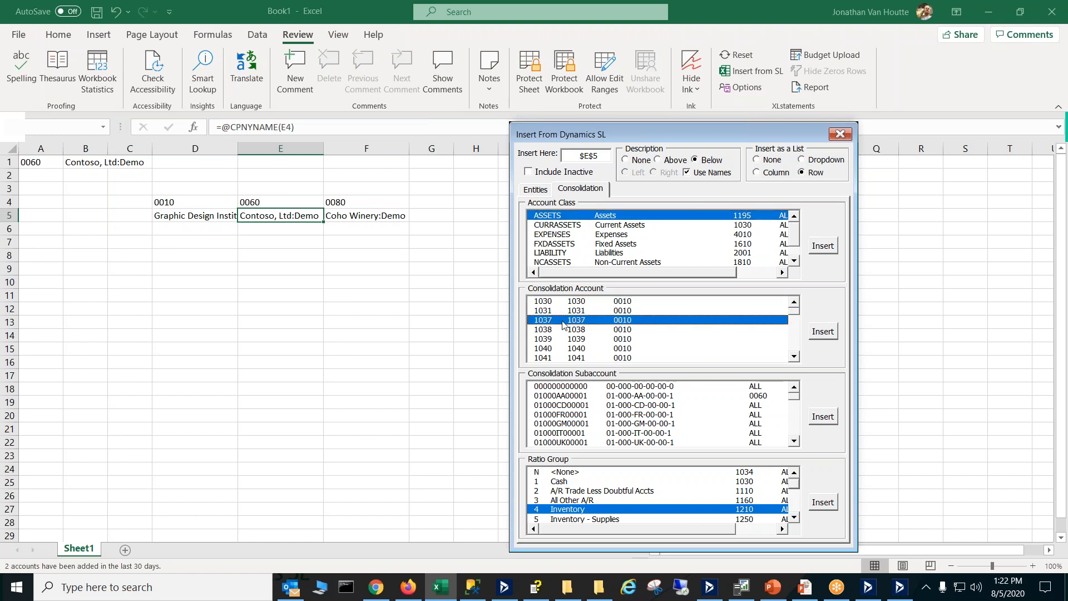
left_click(571, 332)
left_click(578, 314)
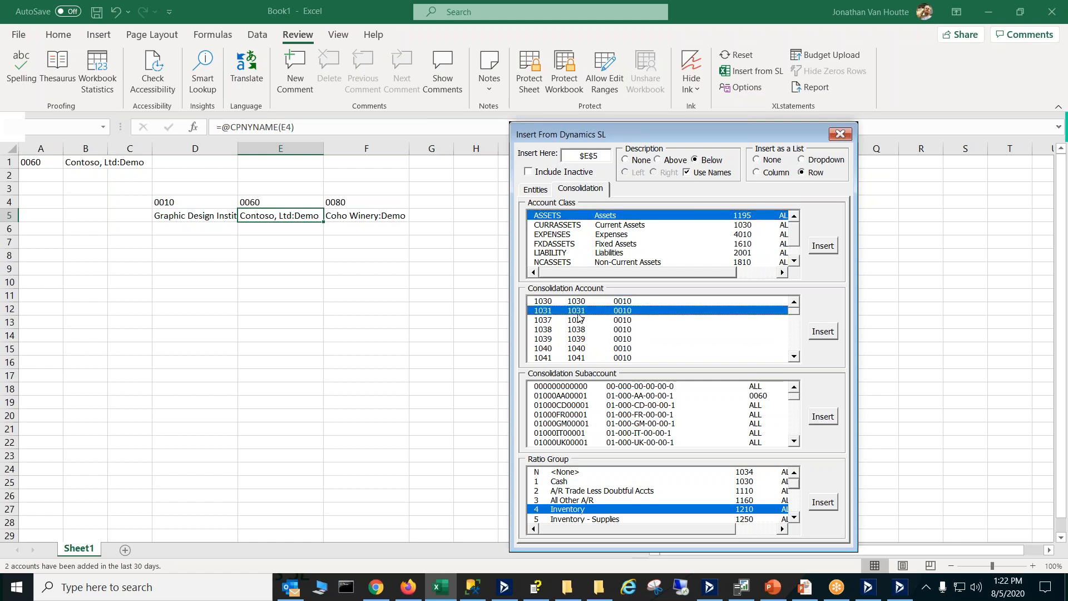
left_click(579, 330)
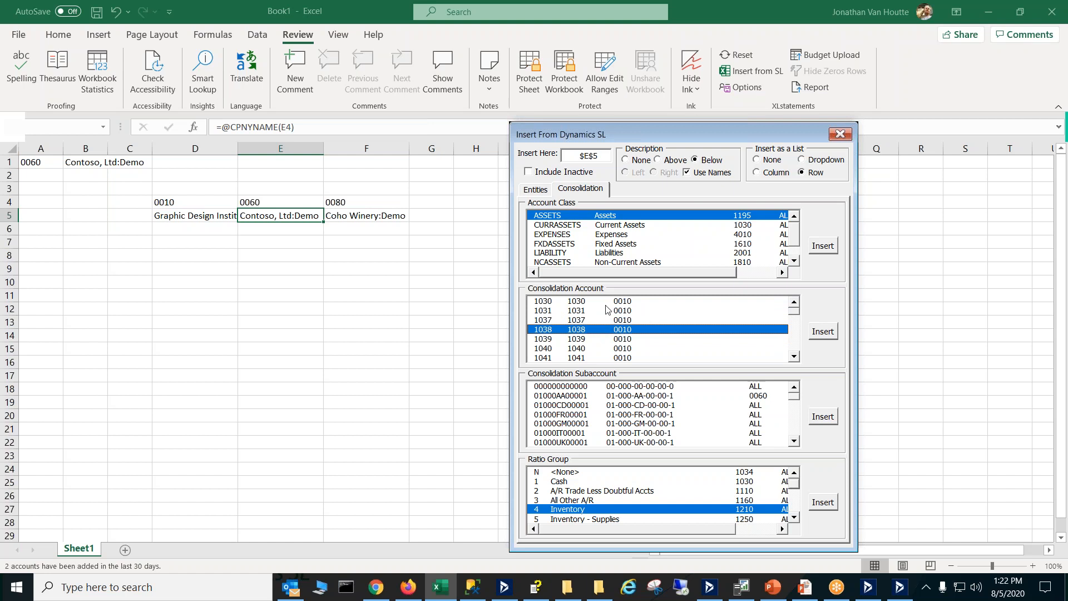
left_click(585, 243)
left_click(605, 225)
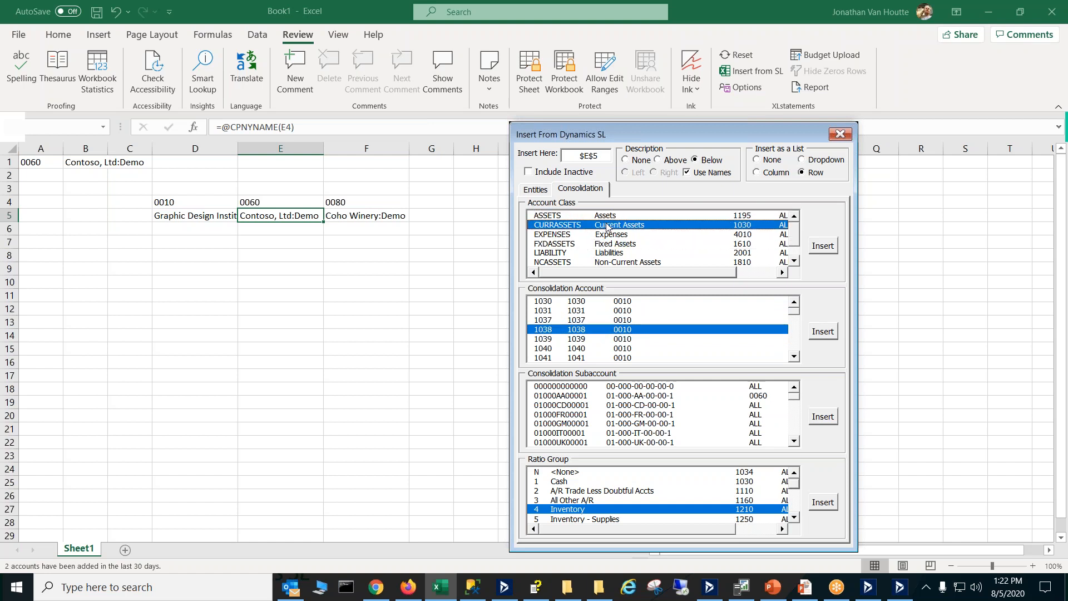
left_click(615, 234)
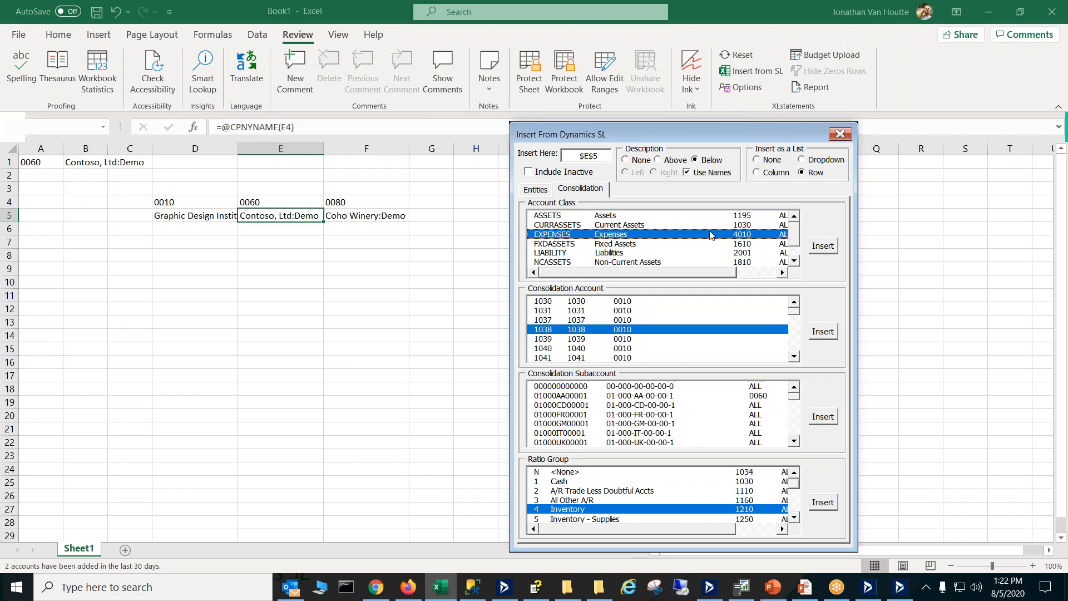
left_click(706, 578)
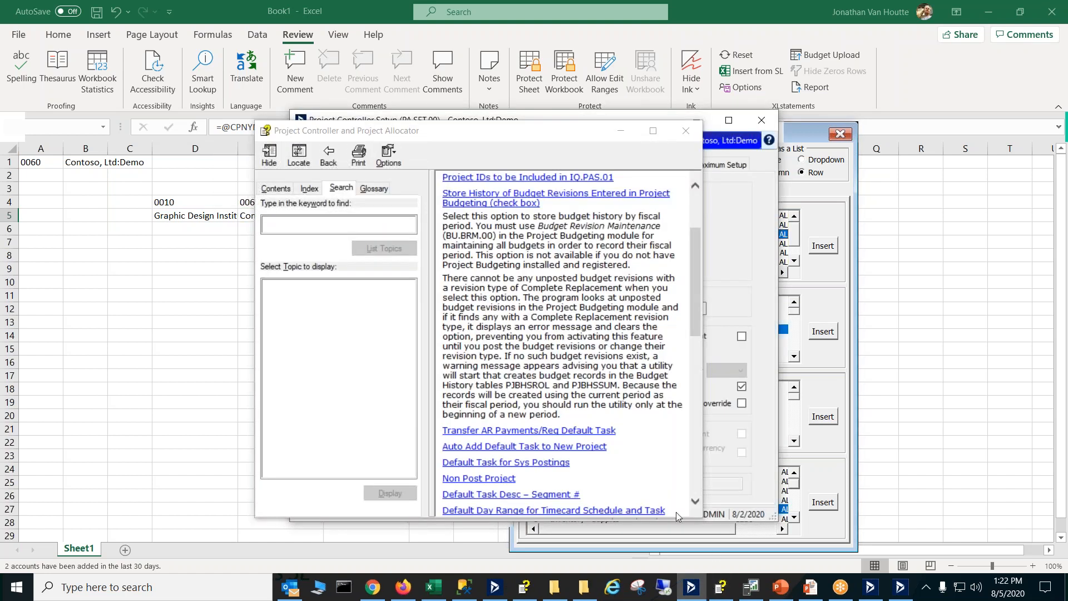
left_click(621, 132)
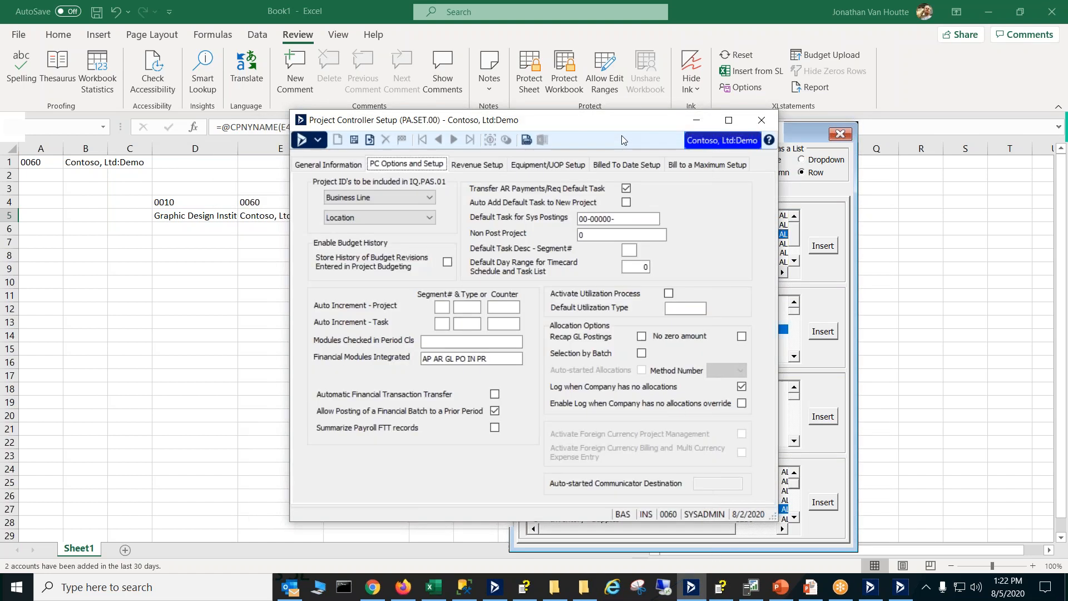
left_click(696, 120)
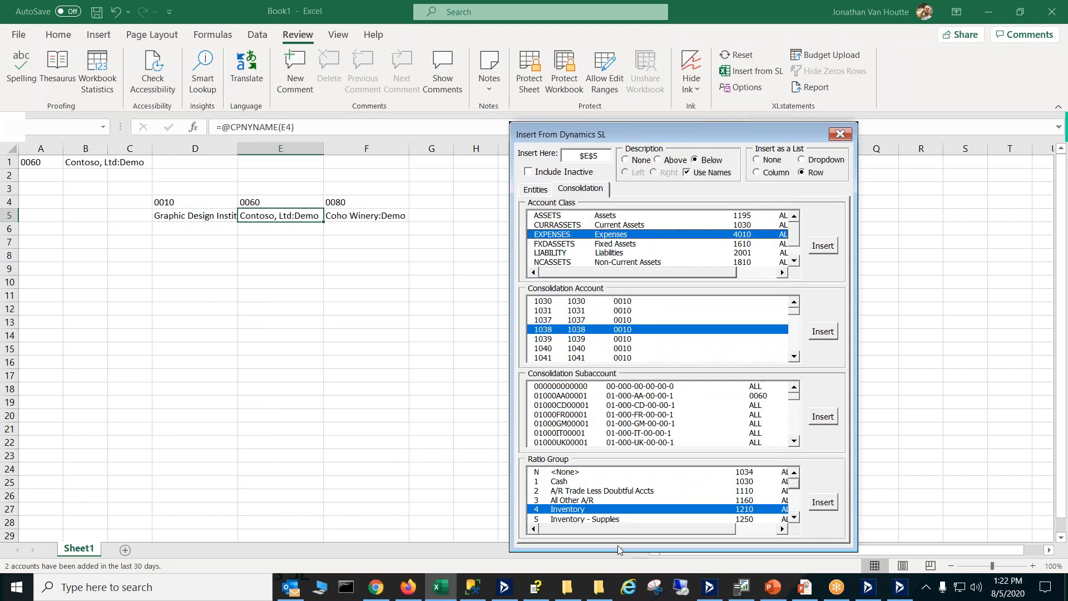
Switch to Dynamics SL, review the class IDs and descriptions in Account Class Maintenance, including Assets and Expenses, and close that screen.
left_click(517, 587)
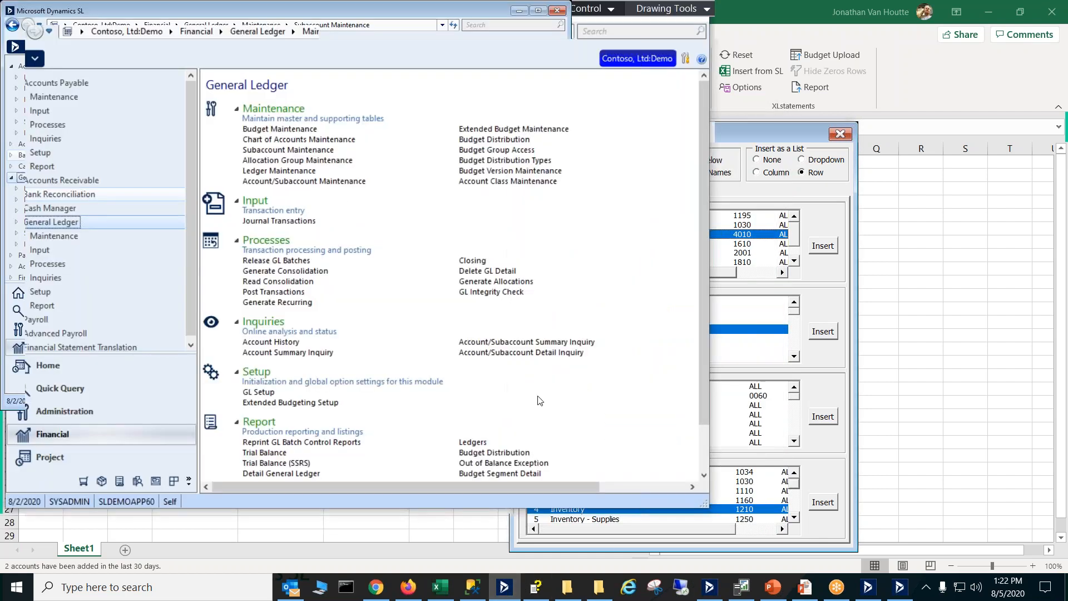
left_click(524, 184)
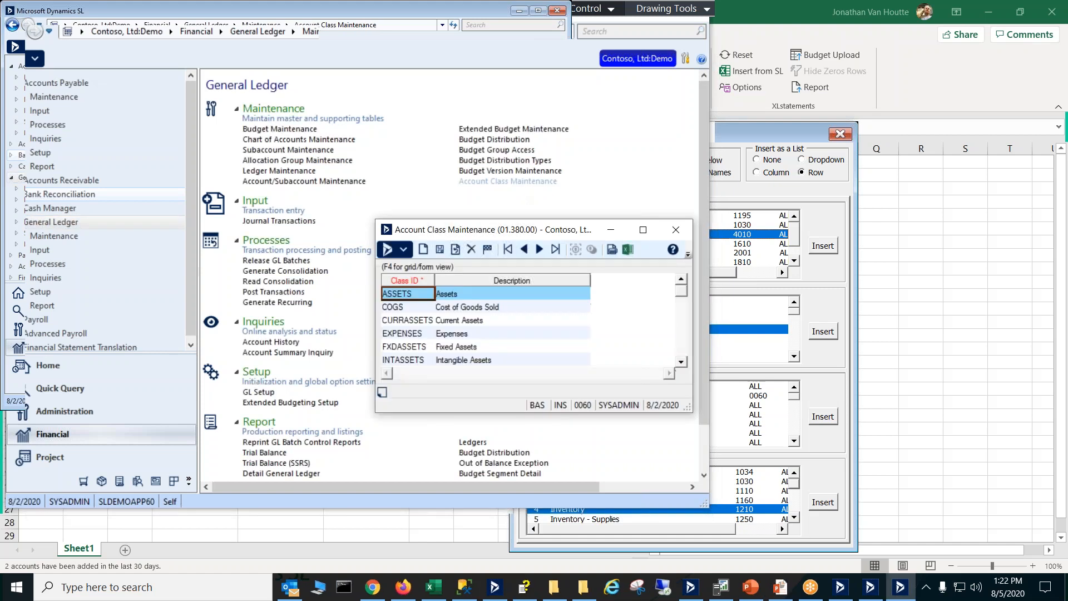
left_click_drag(688, 405, 782, 421)
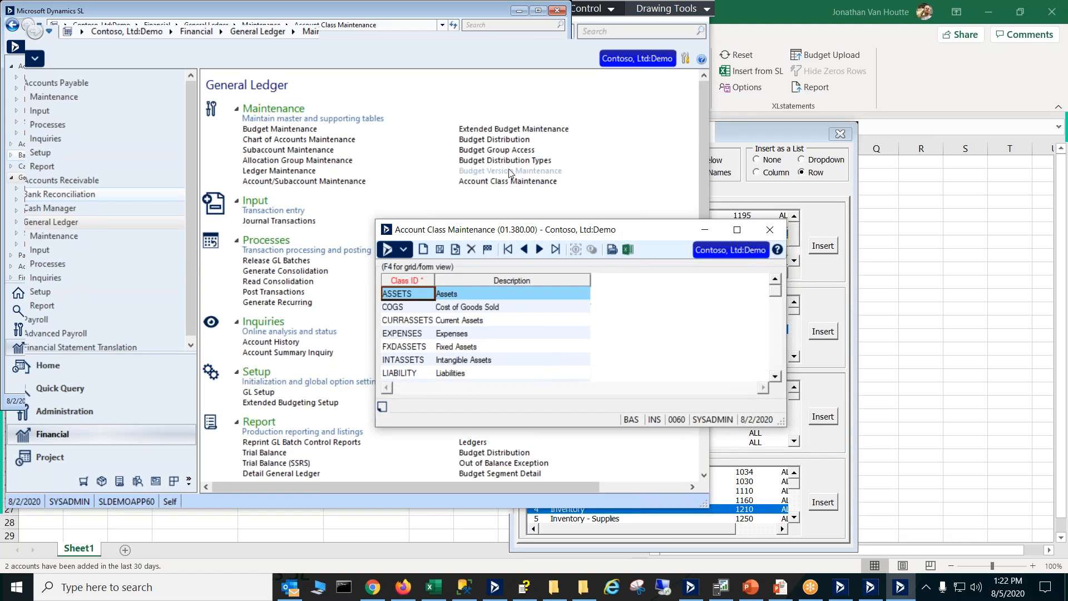
left_click_drag(570, 232, 483, 236)
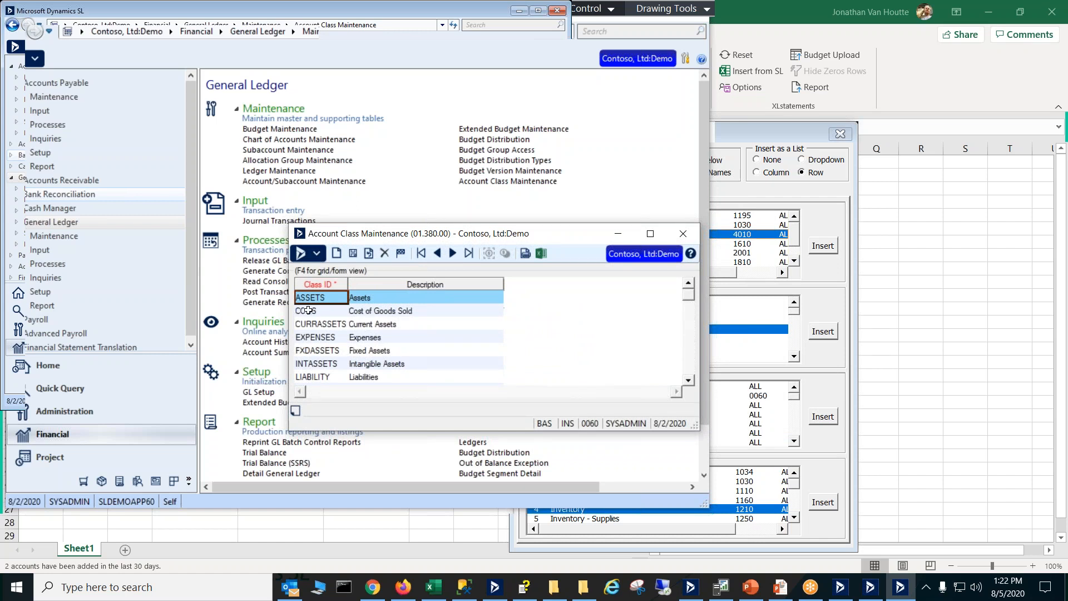
left_click(434, 298)
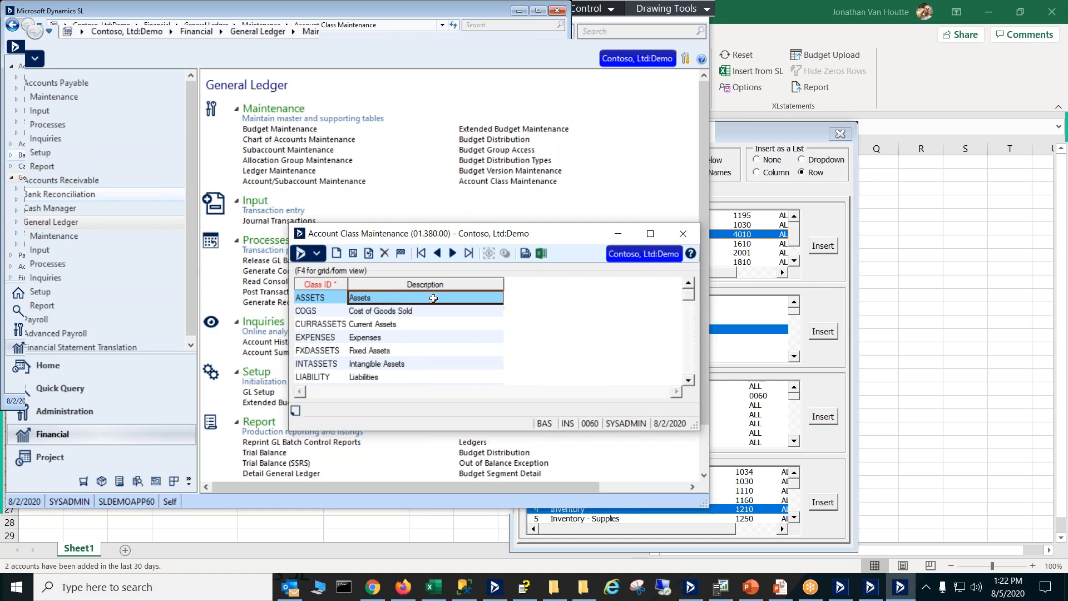
left_click(424, 336)
left_click(680, 236)
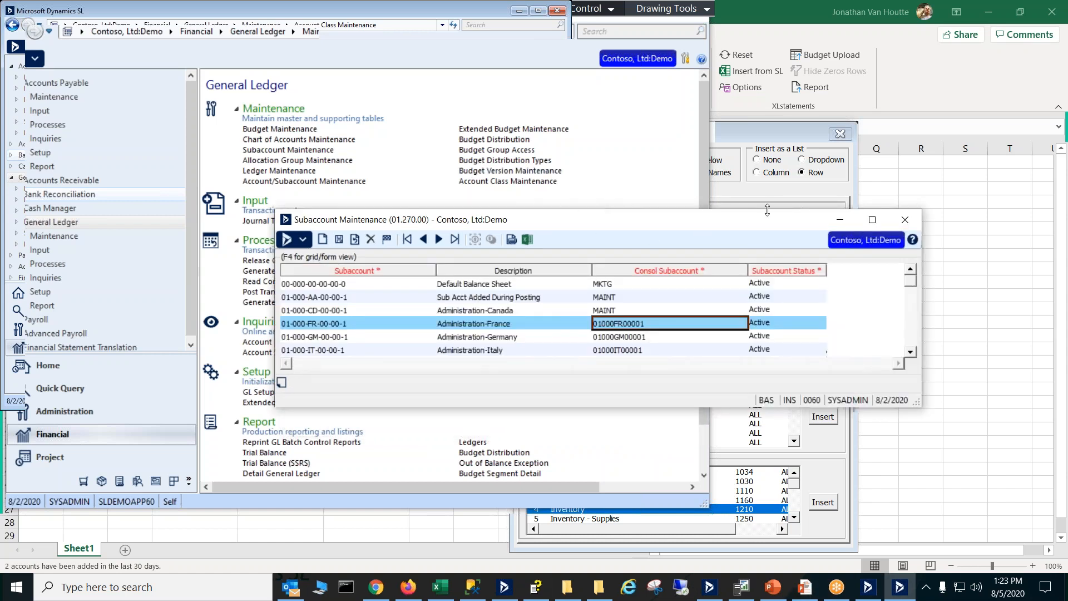
Close Subaccount Maintenance and look through the account classes selectable for account 1040 in Chart of Accounts Maintenance, leaving its class unchanged.
left_click(895, 221)
left_click(618, 339)
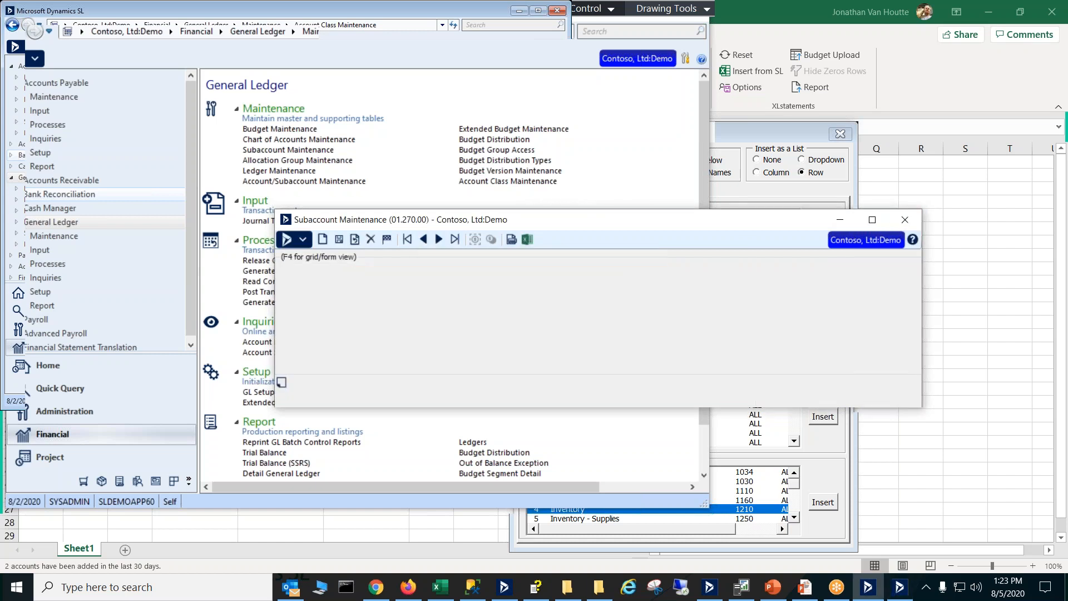
left_click(558, 297)
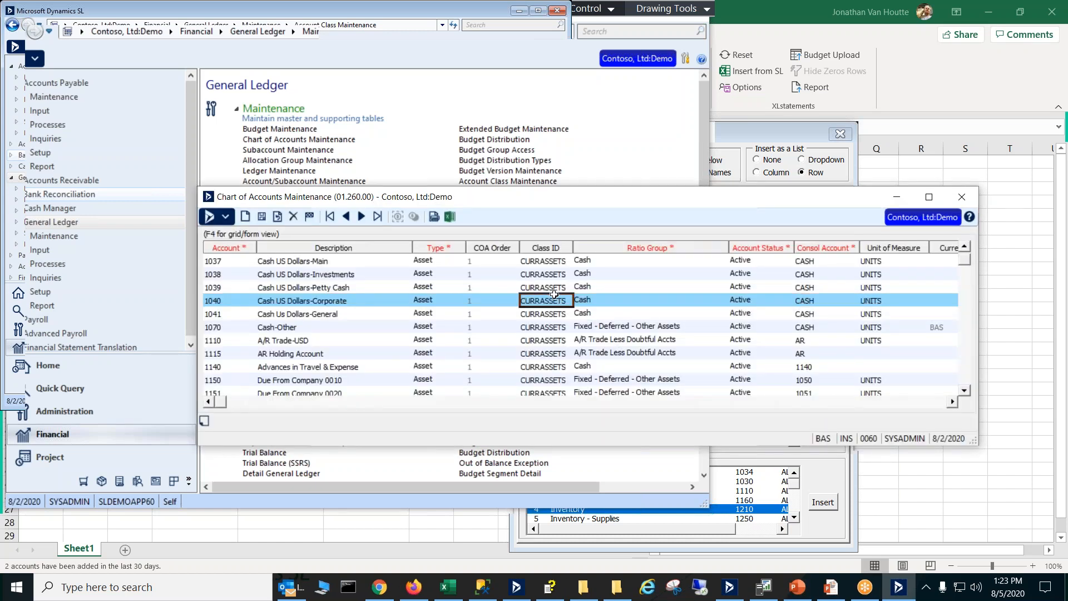
double_click(560, 297)
left_click(485, 303)
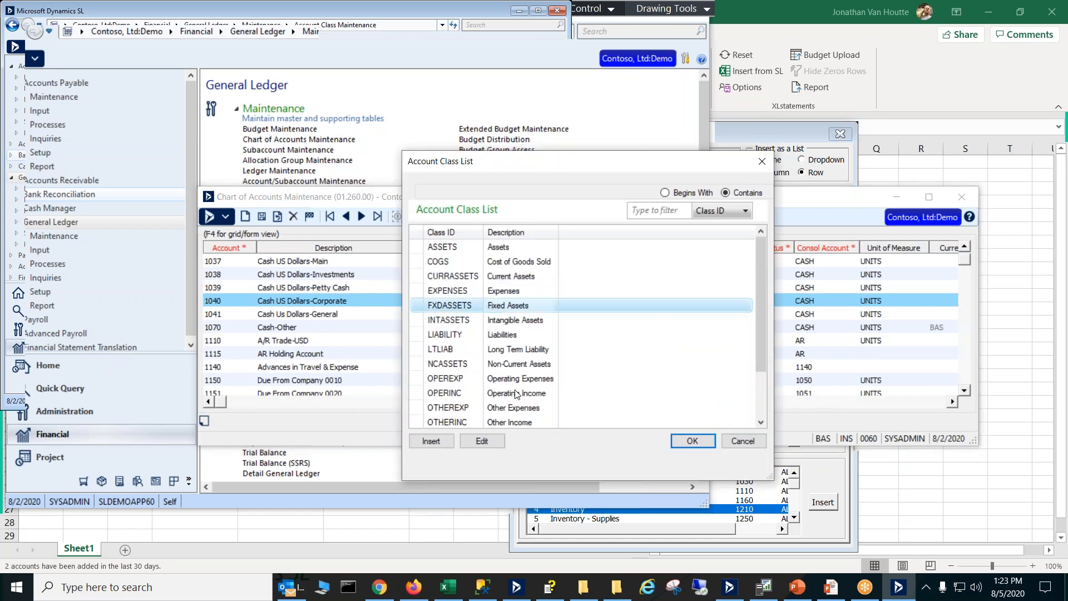
left_click(516, 393)
left_click(502, 293)
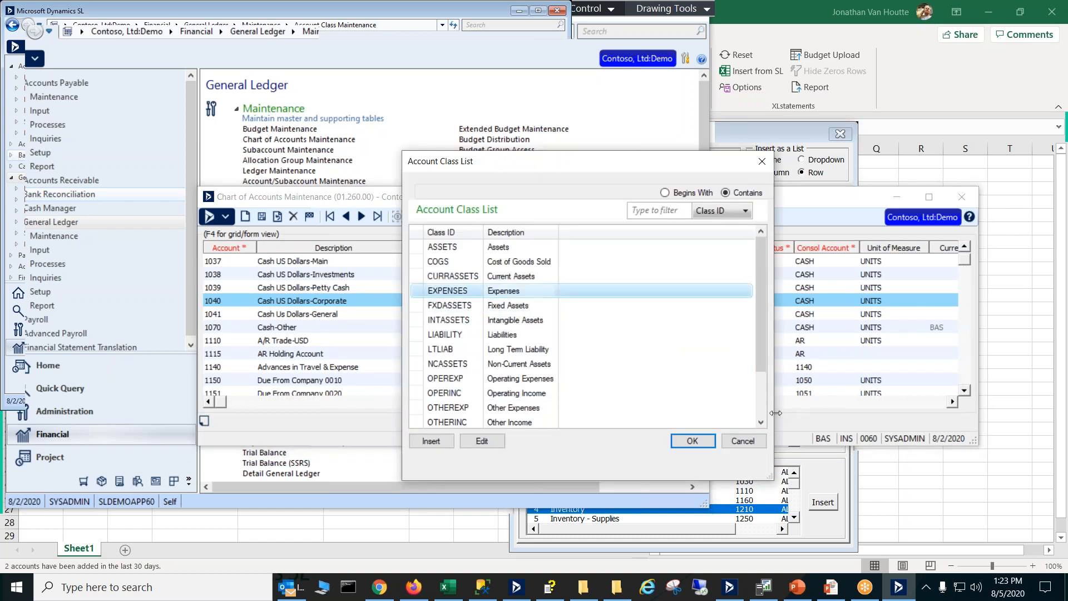
left_click(740, 446)
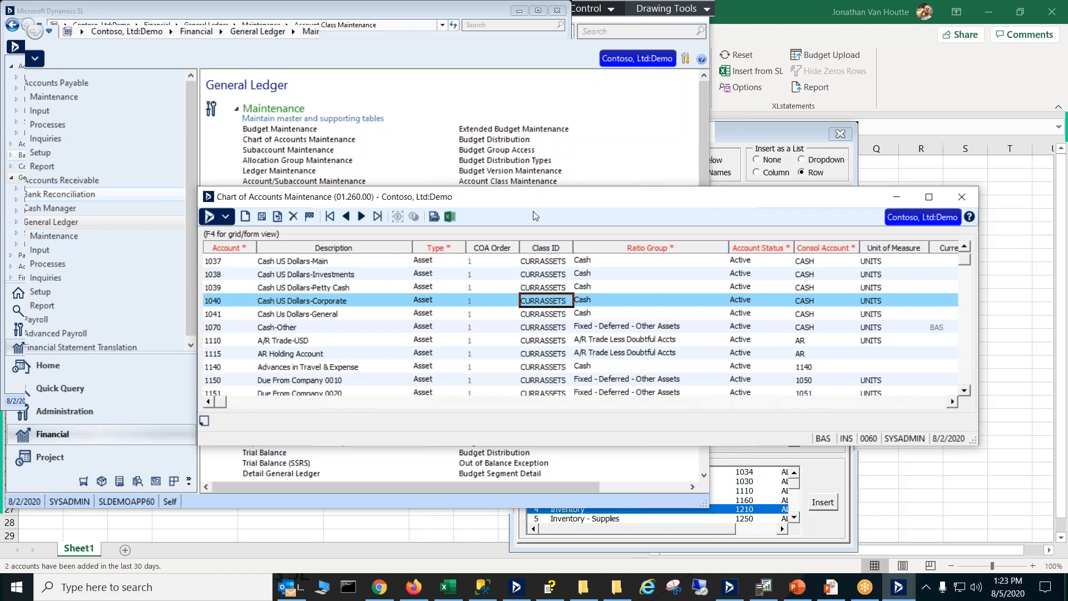
Check the class IDs assigned to accounts 1037, 1038 and 1039, and close Chart of Accounts Maintenance.
left_click(538, 261)
left_click(539, 288)
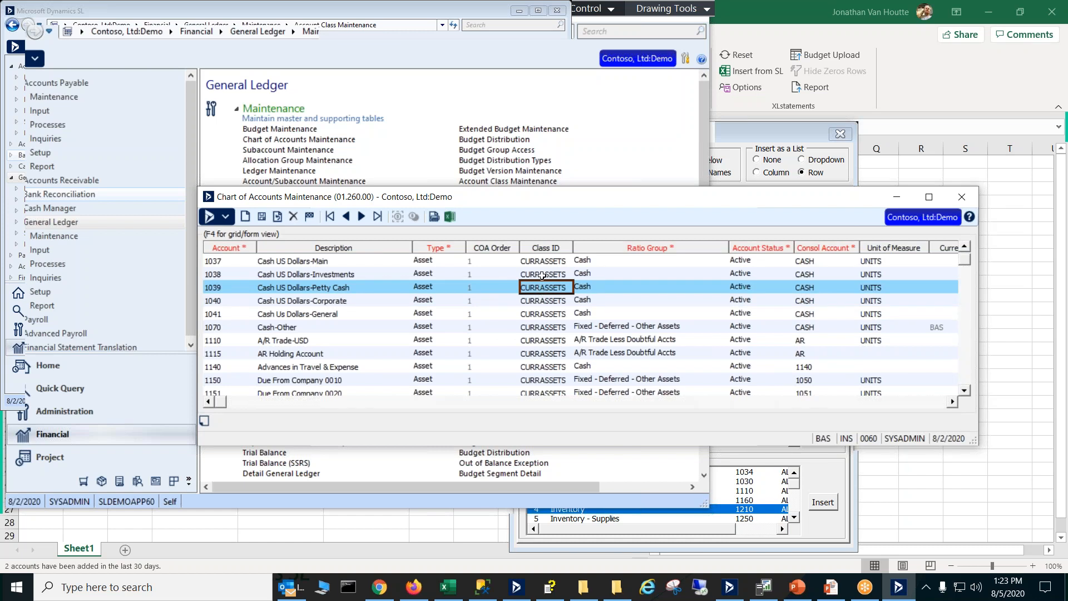
left_click(543, 272)
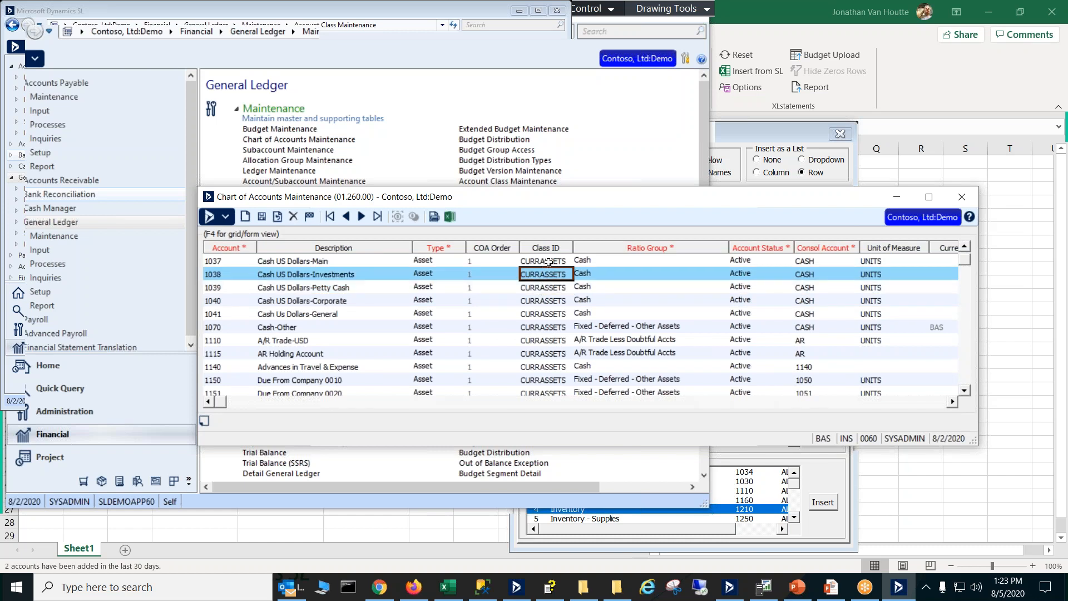
left_click(548, 262)
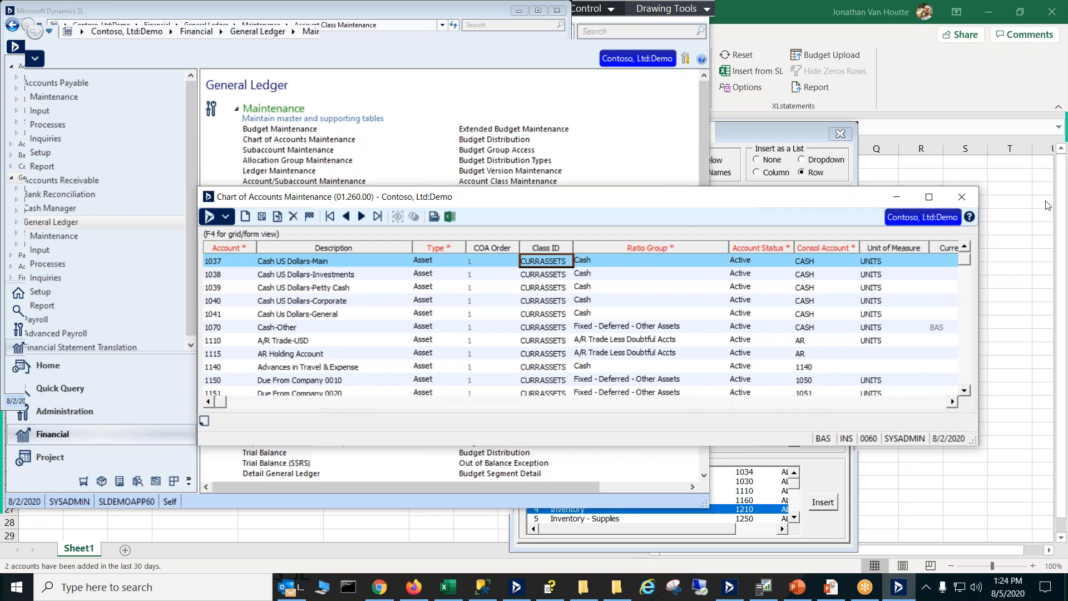
left_click(960, 198)
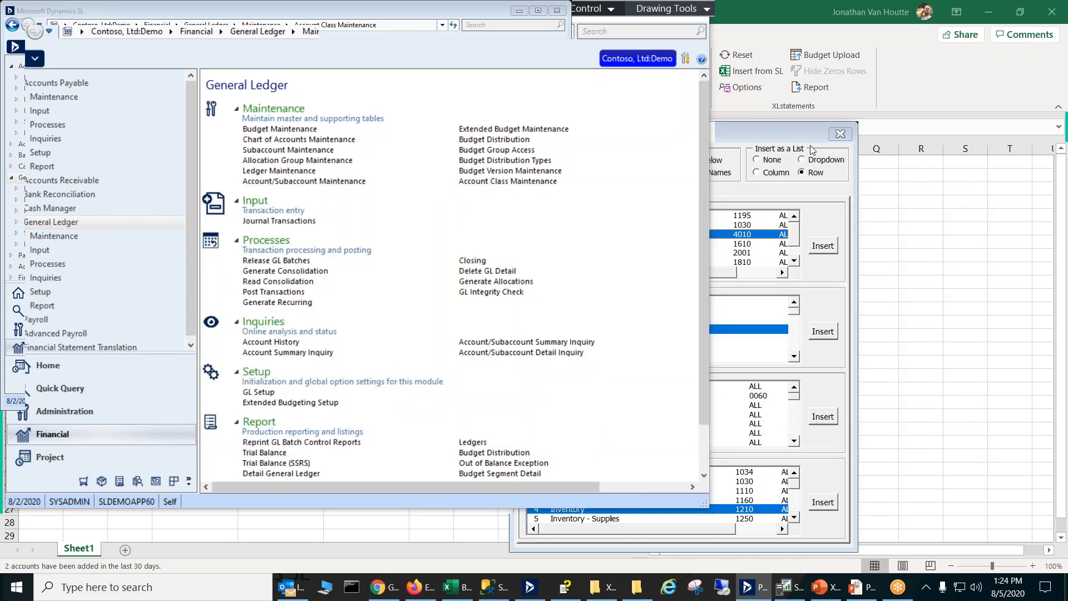
Switch back to Excel and insert the account classes as a column starting at cell A6, with descriptions to their right.
left_click(778, 132)
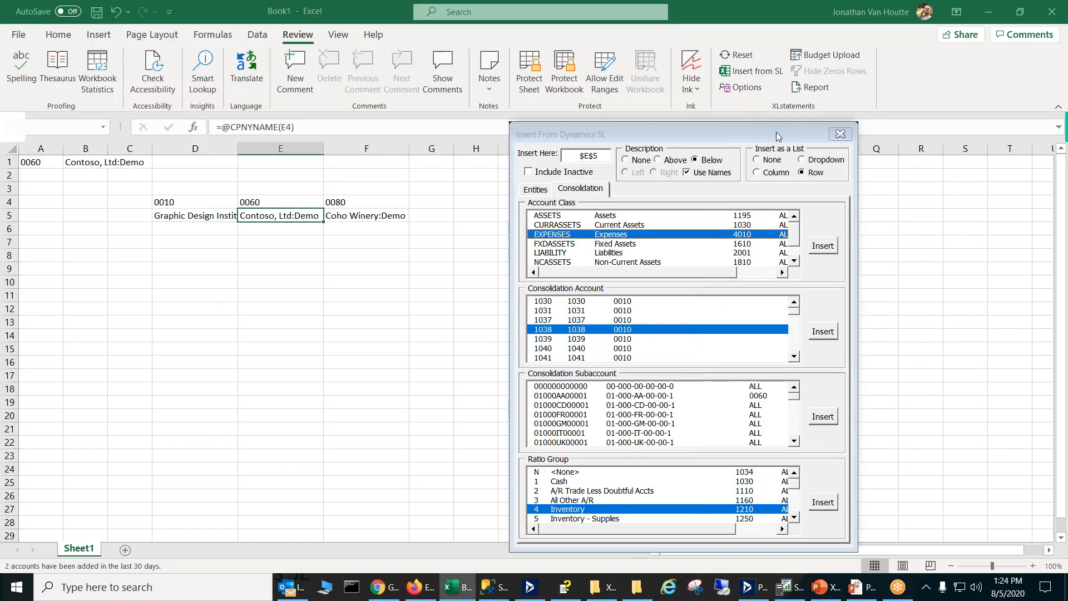
left_click(31, 230)
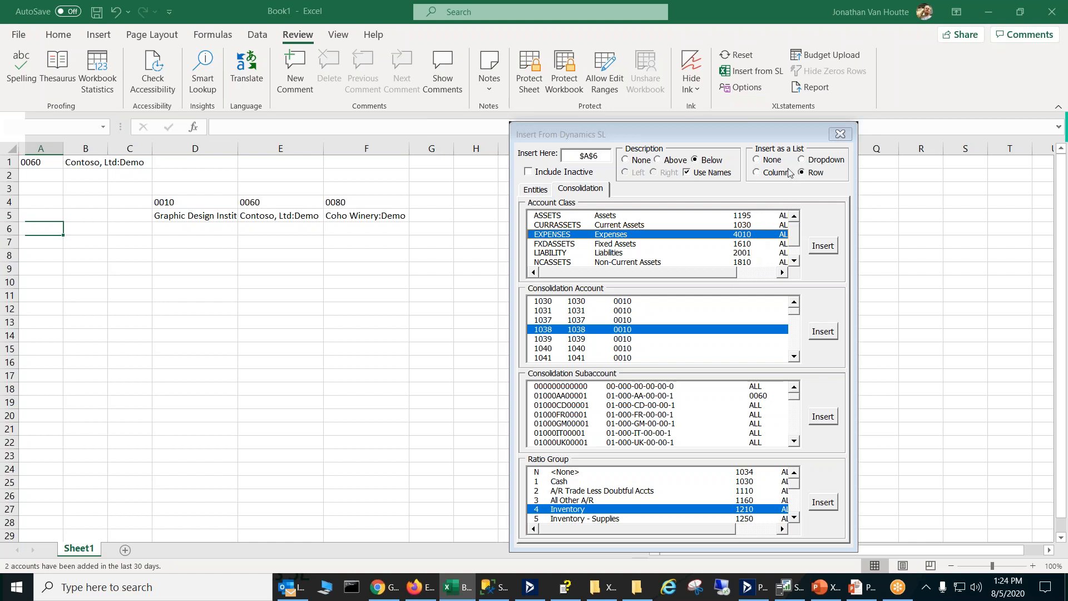
left_click(756, 173)
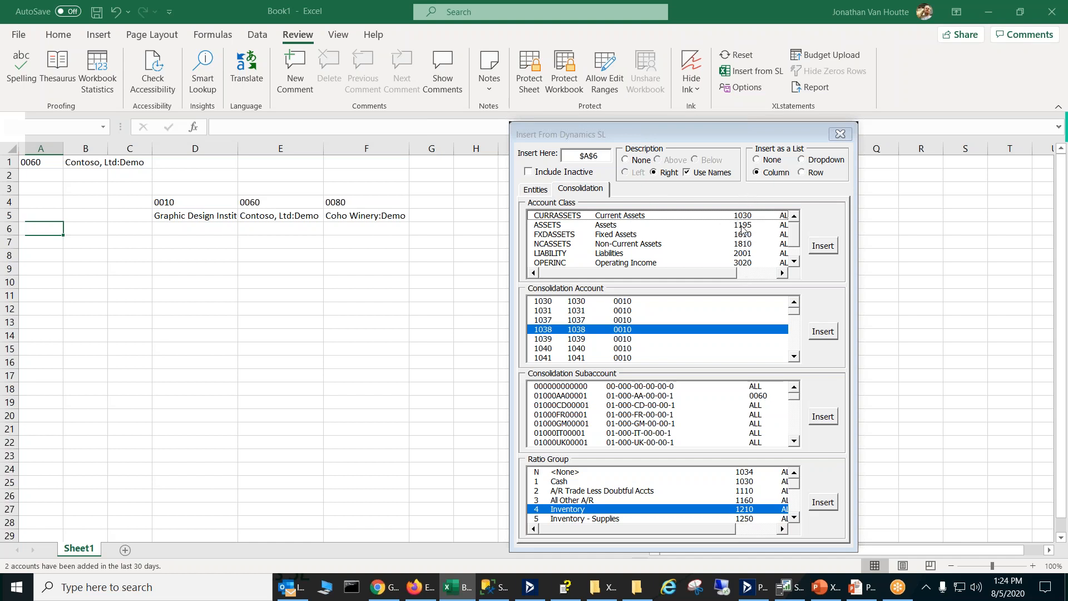
left_click(829, 250)
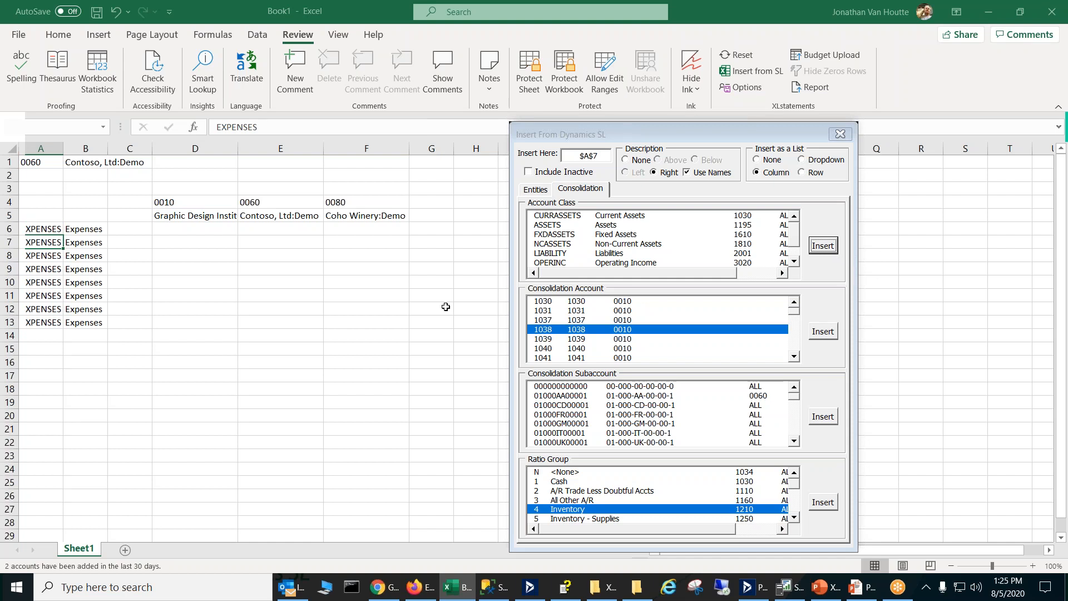
Select all listed account classes and insert them over the repeated Expenses entries, starting at cell A6.
left_click(791, 232)
key("e")
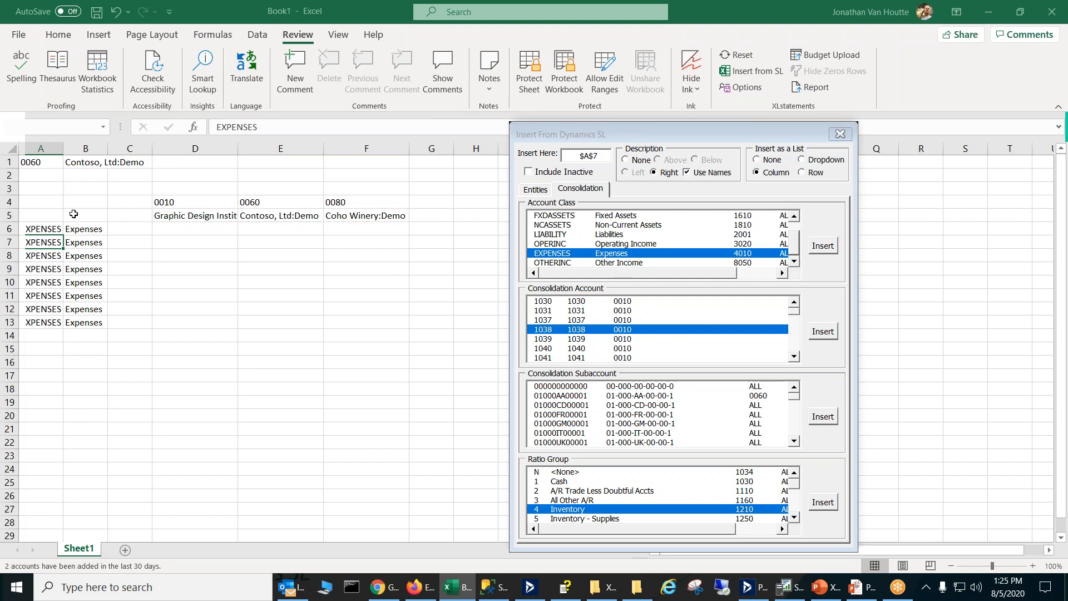
left_click(60, 227)
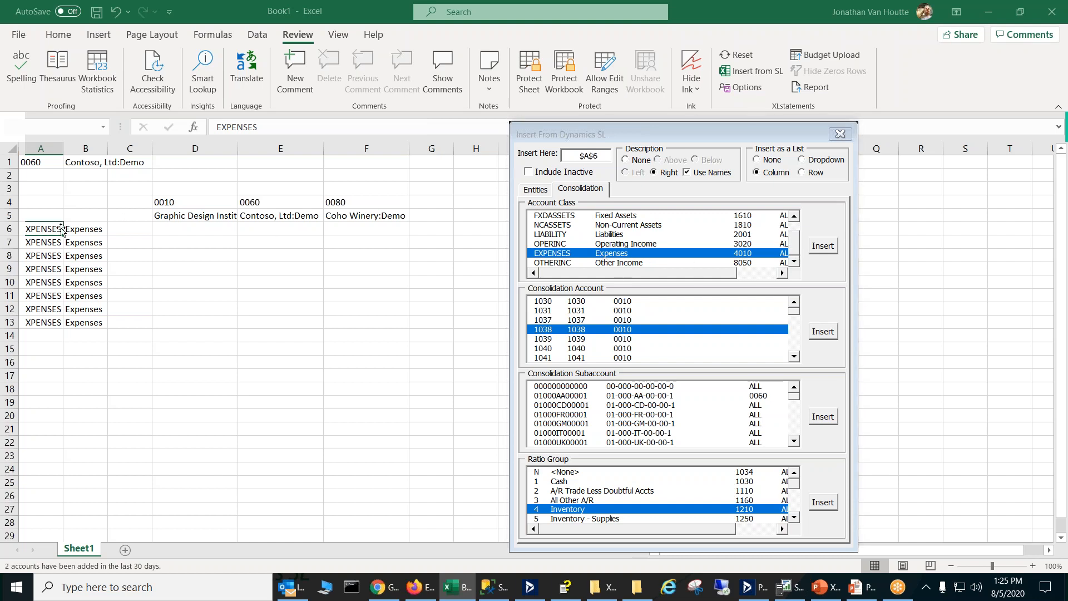
left_click(720, 236)
key("ctrl+a")
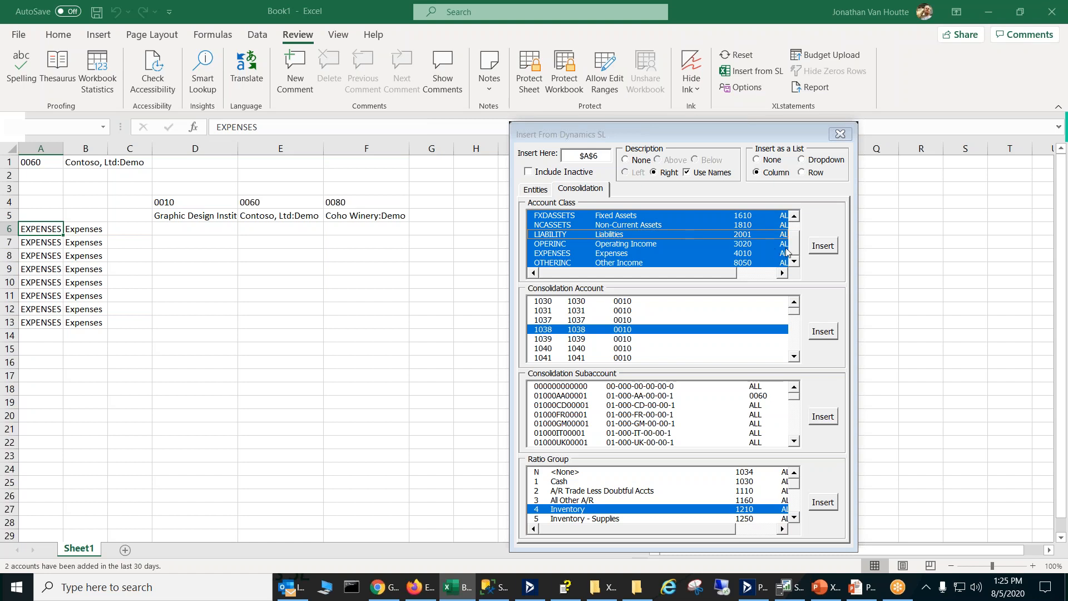
left_click(815, 250)
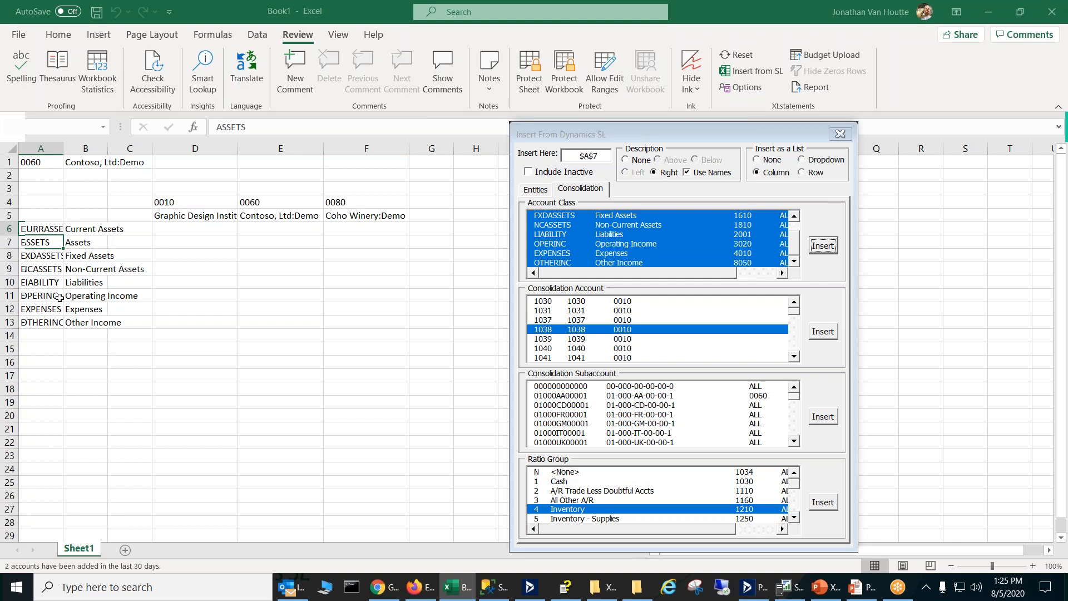
Include inactive items and insert the full account class list again over the existing one, starting at cell A6.
left_click(528, 172)
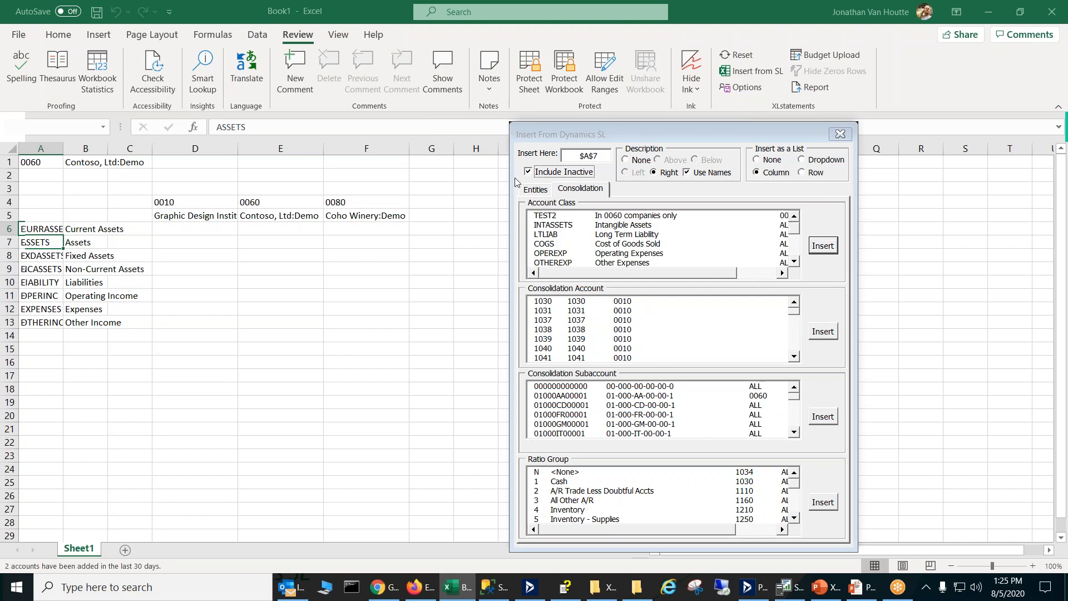
left_click(55, 240)
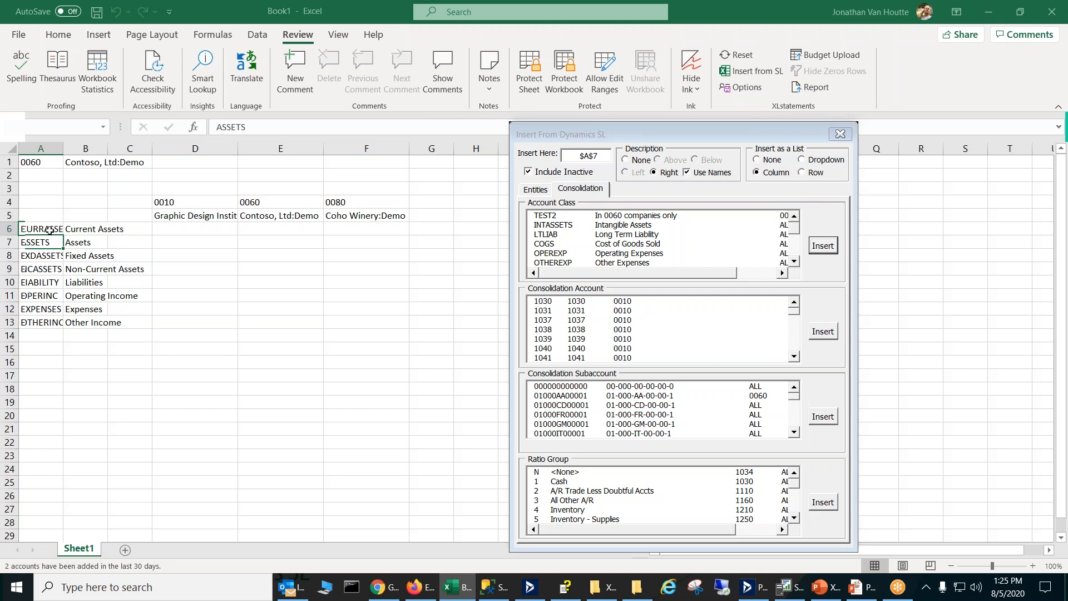
left_click(829, 245)
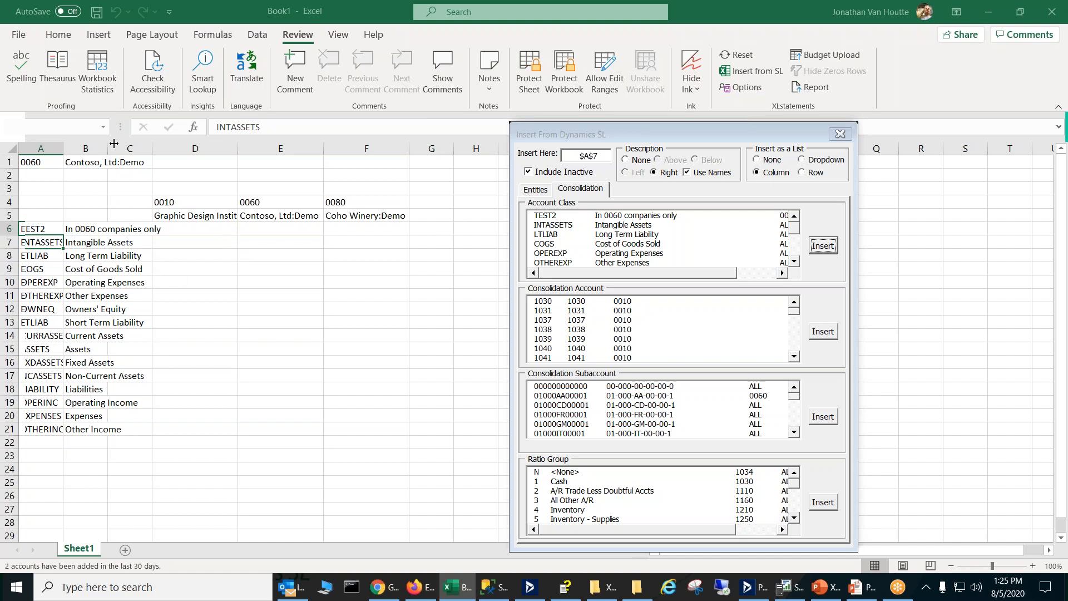
Widen columns A and B so the account class IDs and their descriptions fit.
double_click(111, 145)
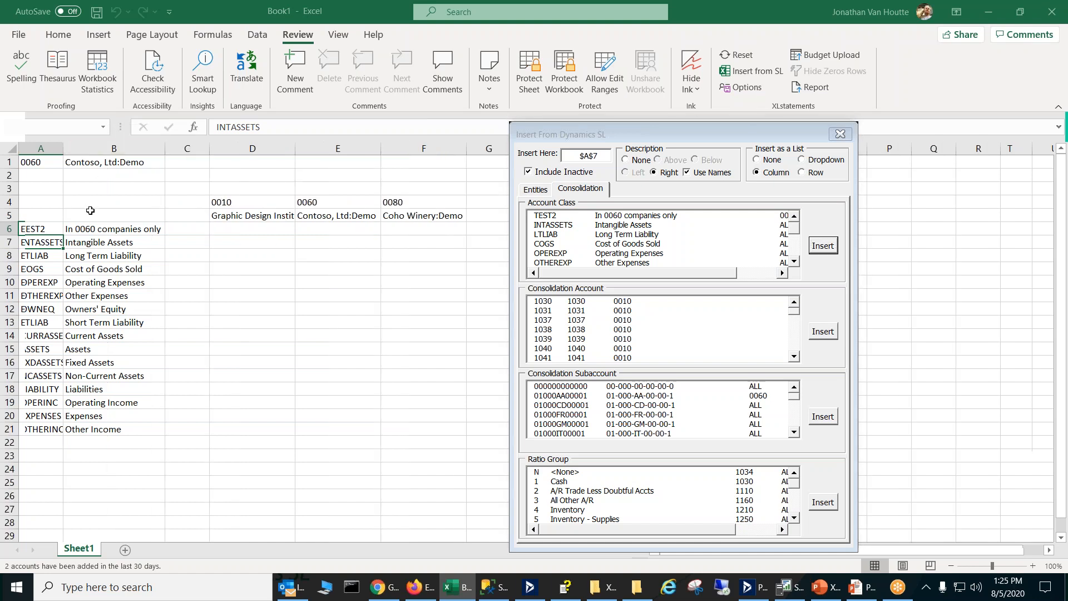
left_click(113, 247)
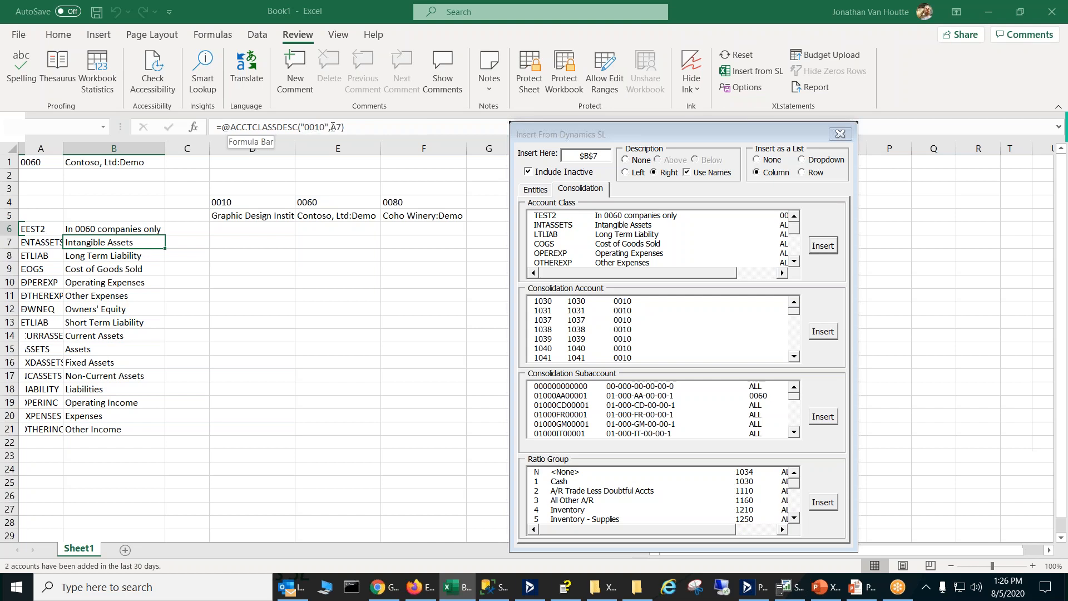
left_click(37, 242)
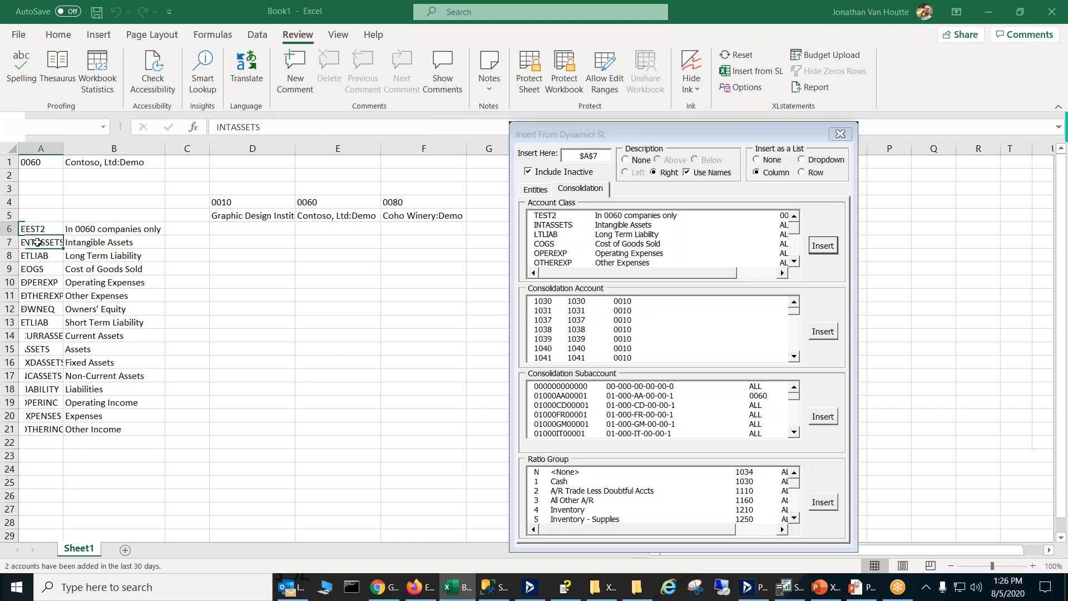
left_click_drag(63, 148, 113, 149)
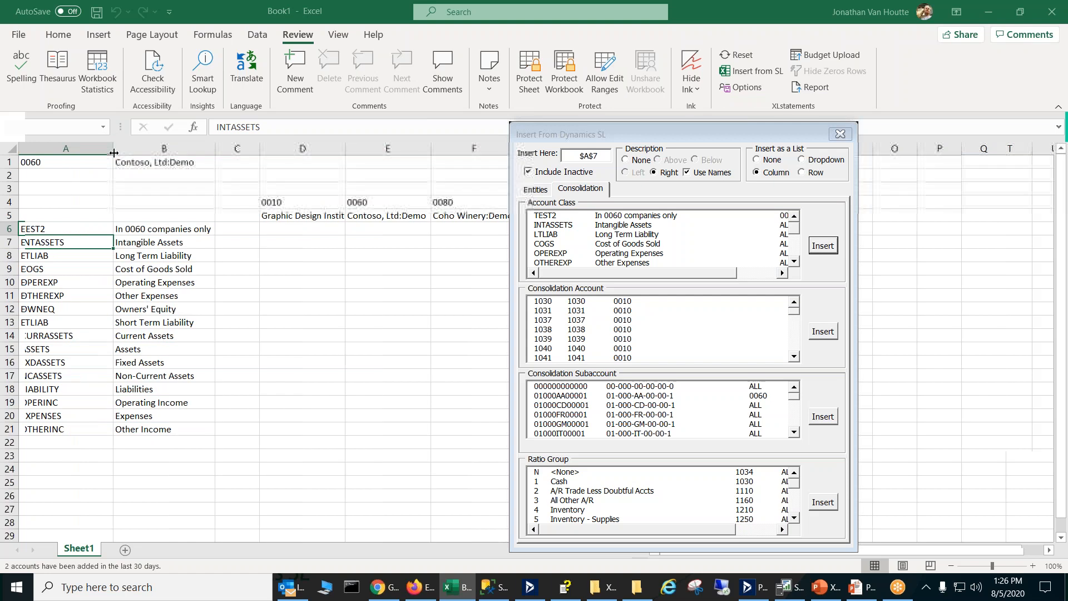
Remove the @ sign from the ACCTCLASSDESC formula in cell B7.
left_click(173, 238)
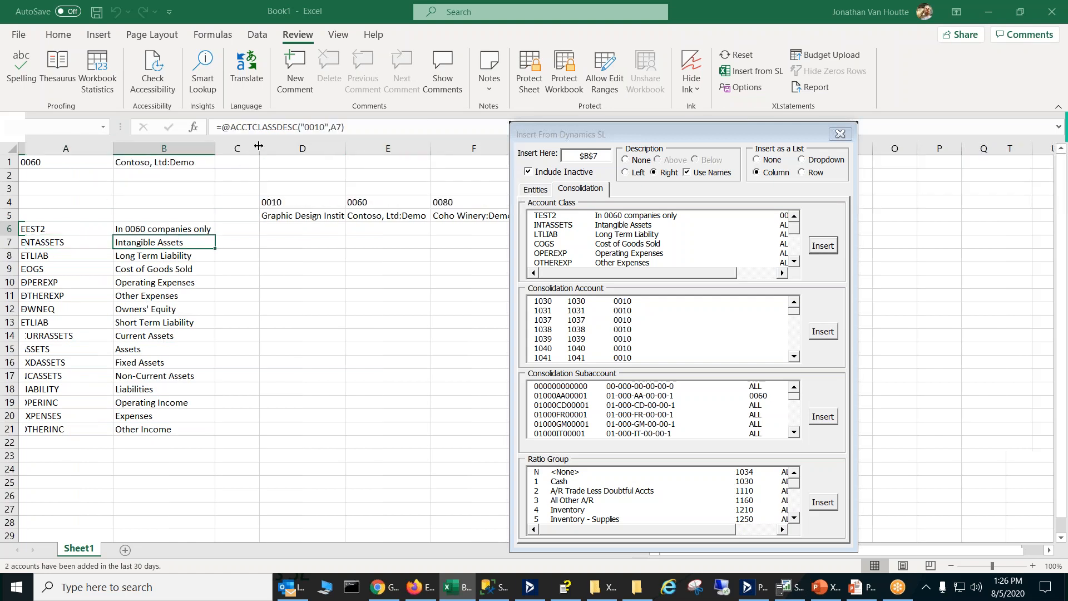
left_click(230, 127)
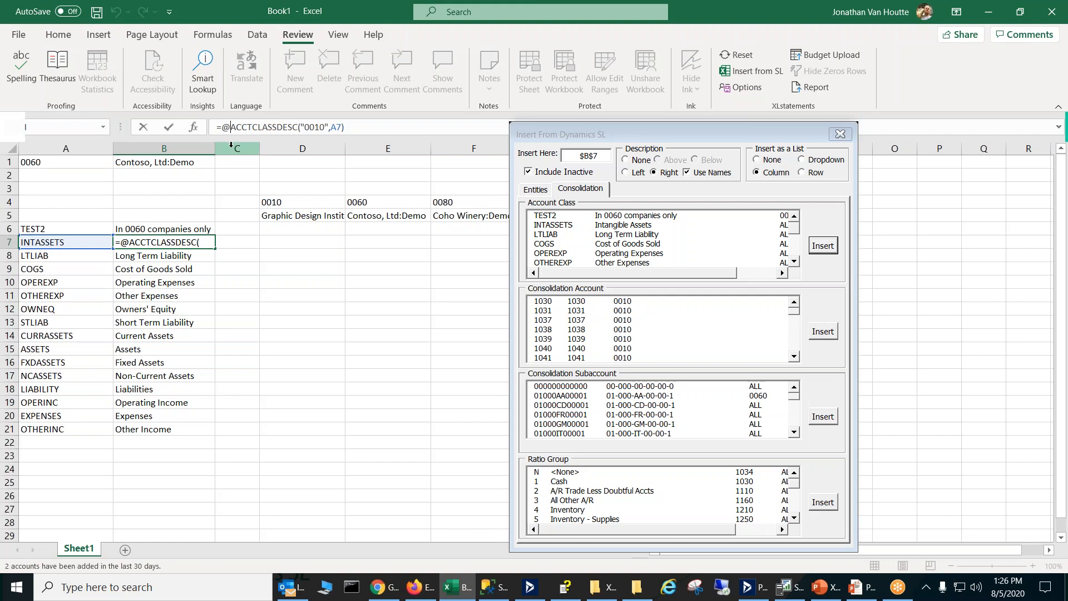
key("BackSpace")
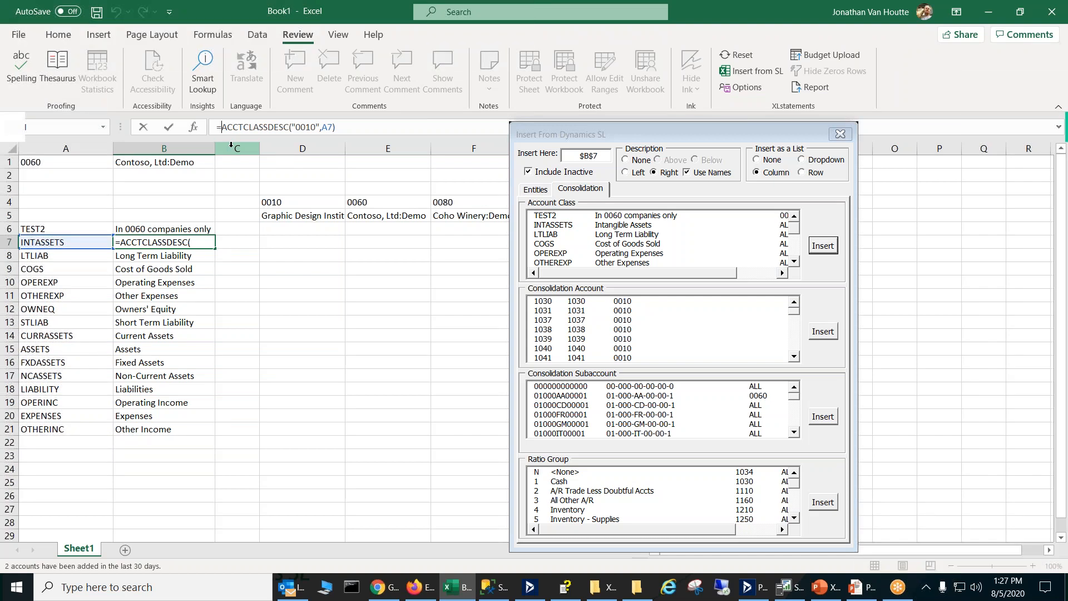
key("Return")
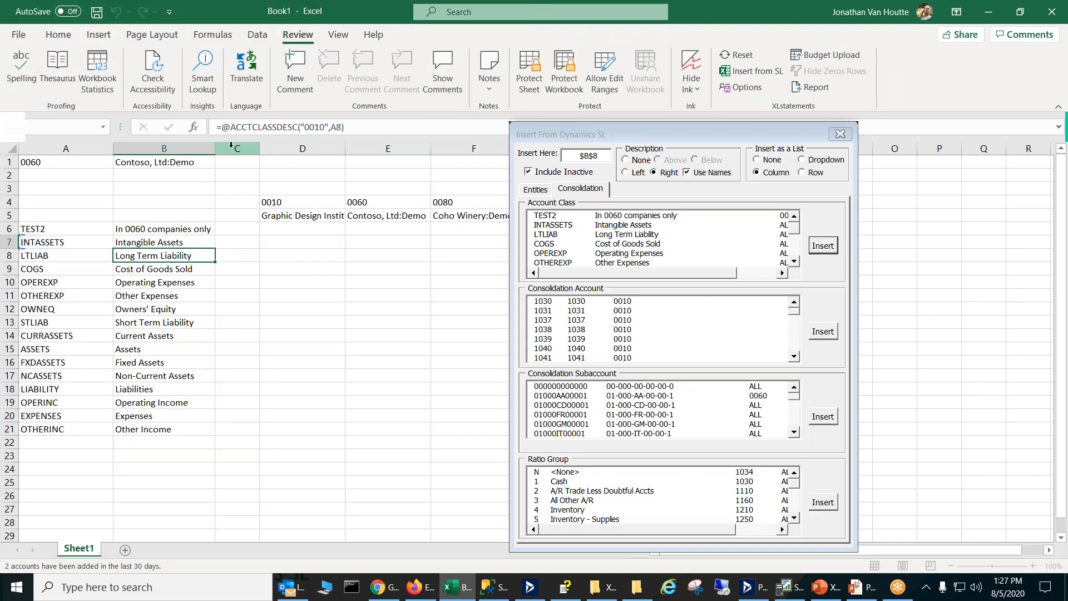
Compare the edited description formula in B7 with the formulas in B8 and B1.
left_click(157, 243)
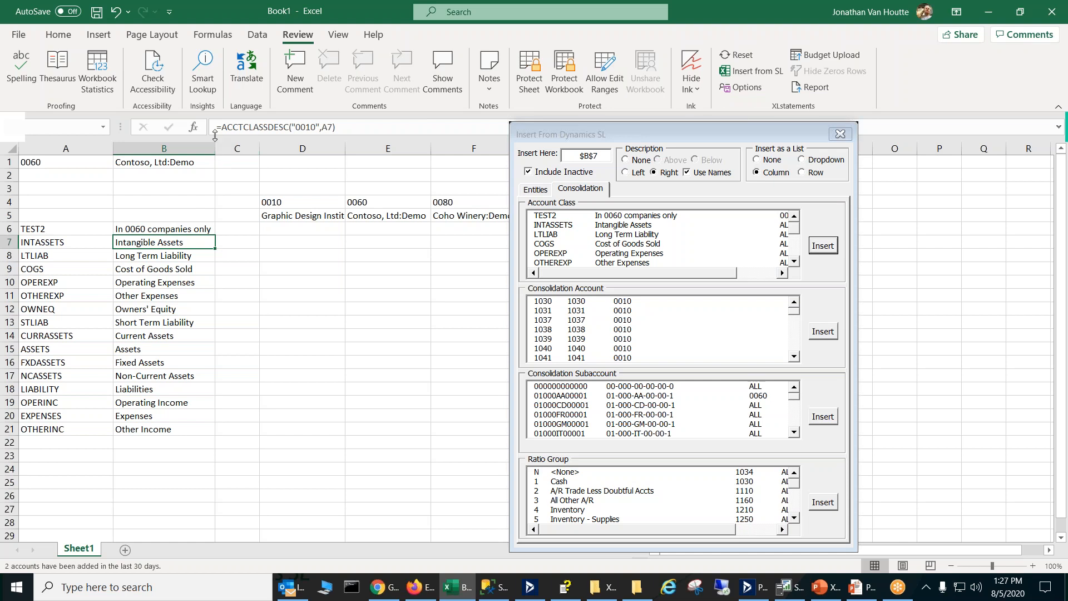
left_click(158, 255)
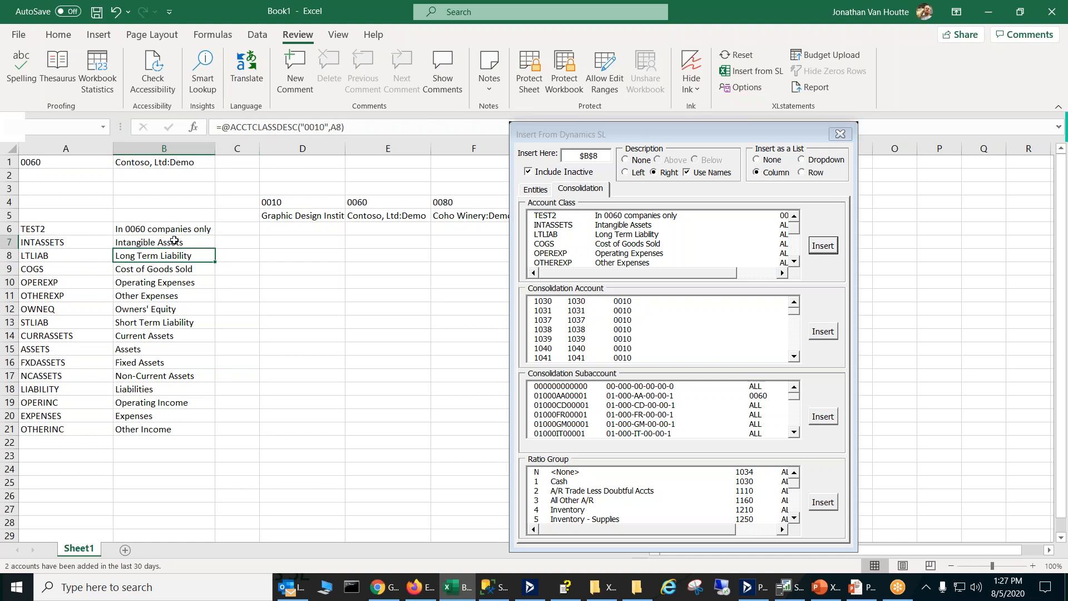
left_click(164, 164)
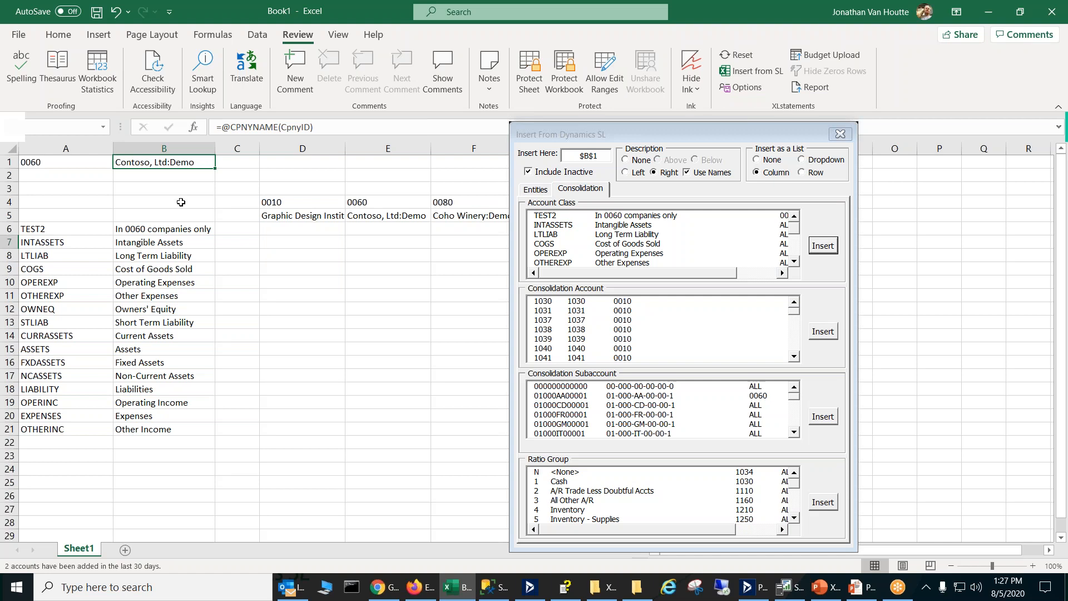
left_click(175, 242)
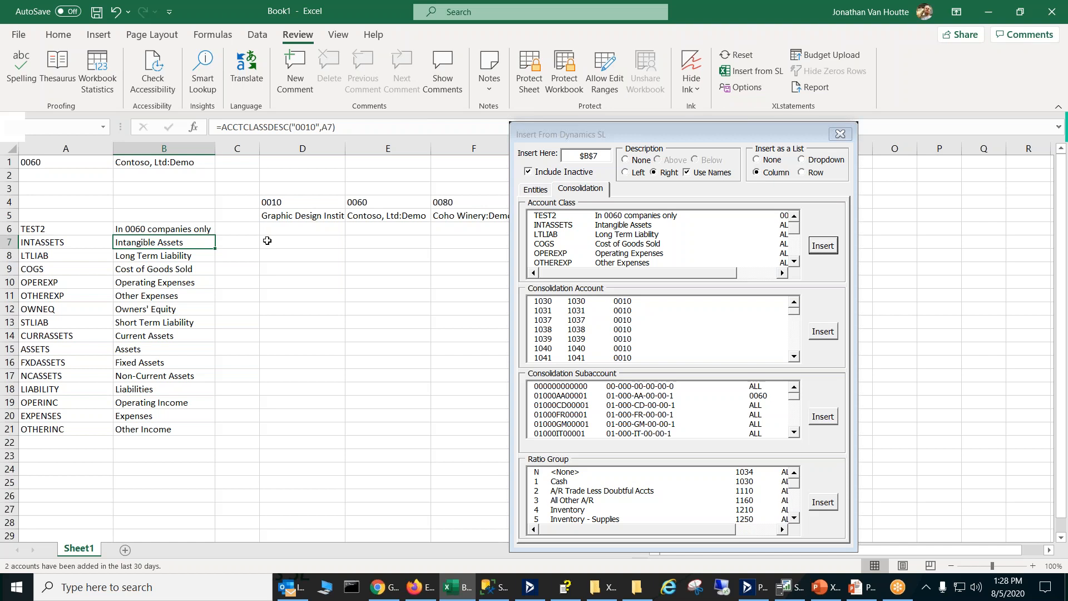
Delete the empty column C between the account class descriptions and the company columns.
left_click(239, 150)
right_click(239, 150)
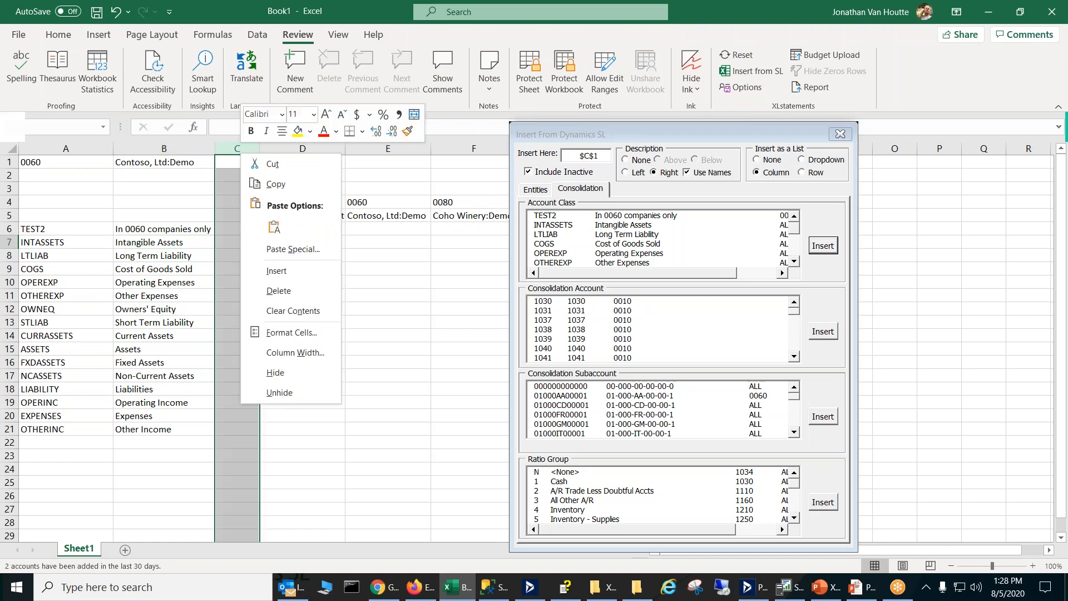
left_click(281, 289)
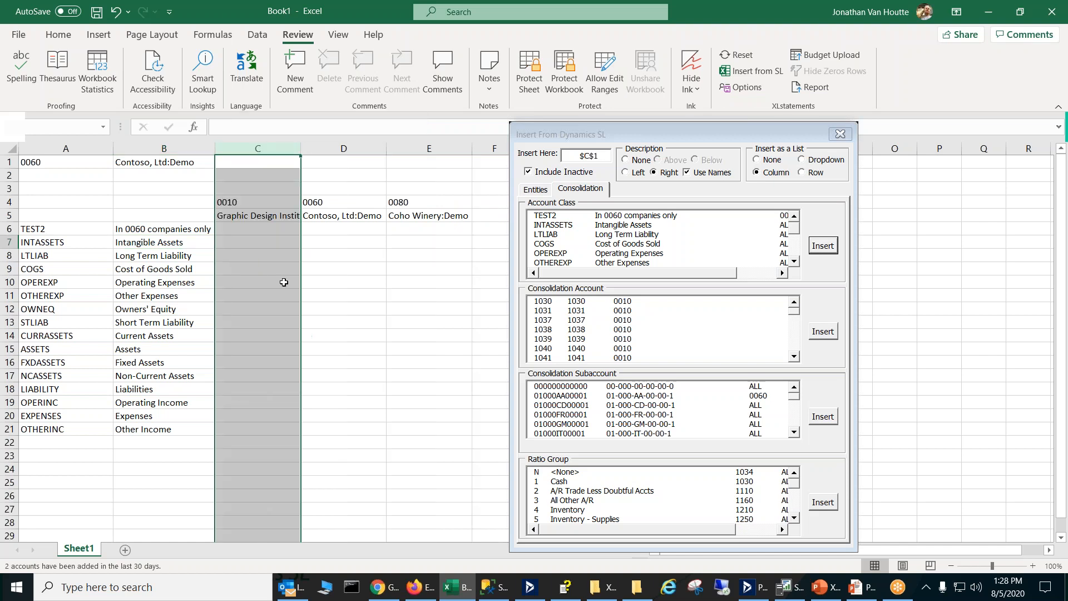
left_click(254, 231)
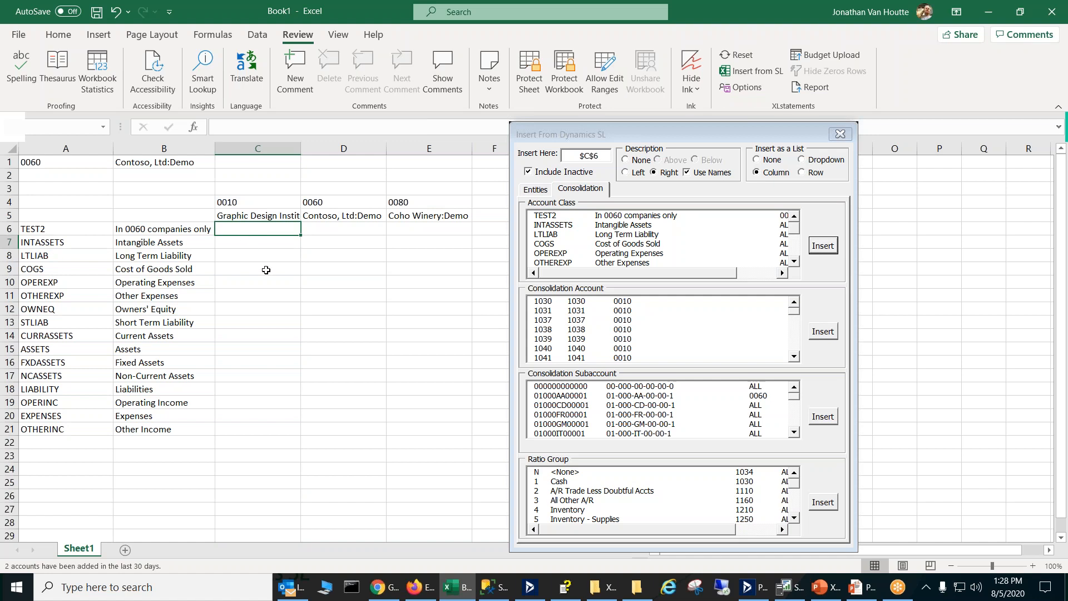
type("=")
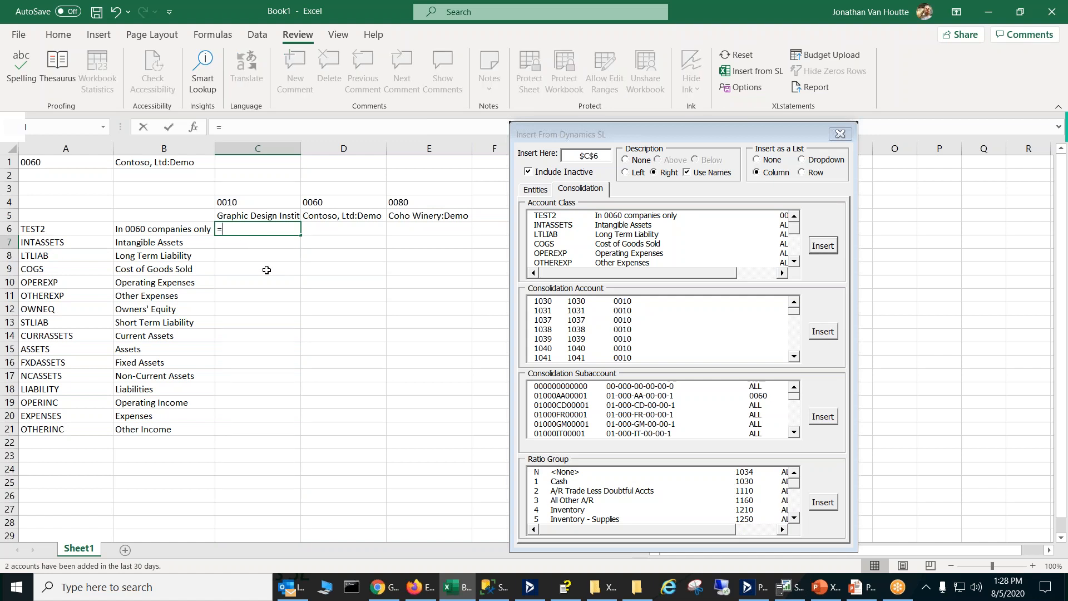
type("PTDBAL(")
key("ctrl+shift+a")
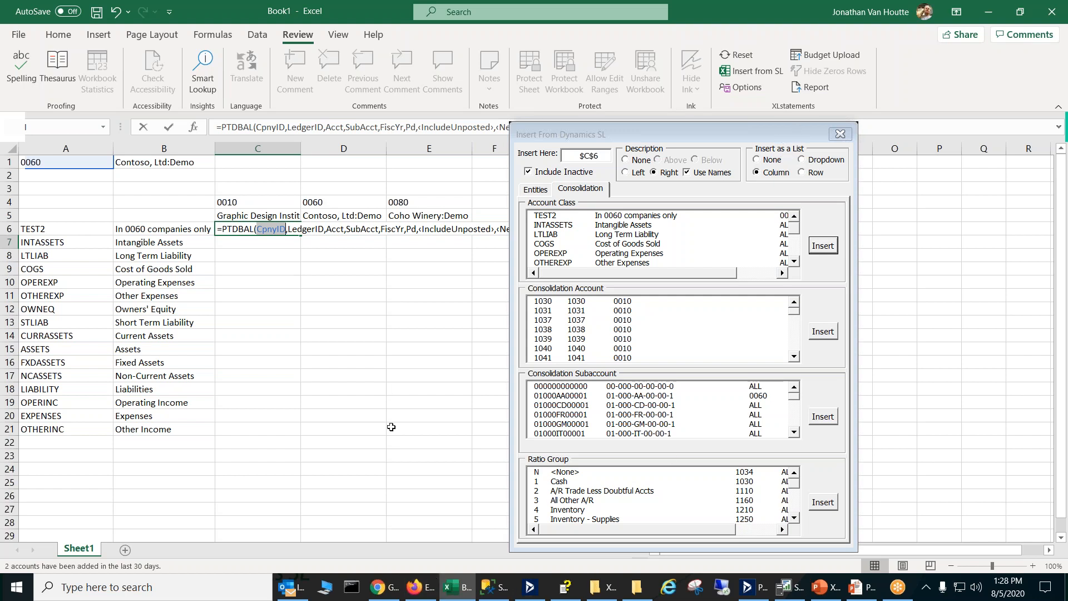
key("Escape")
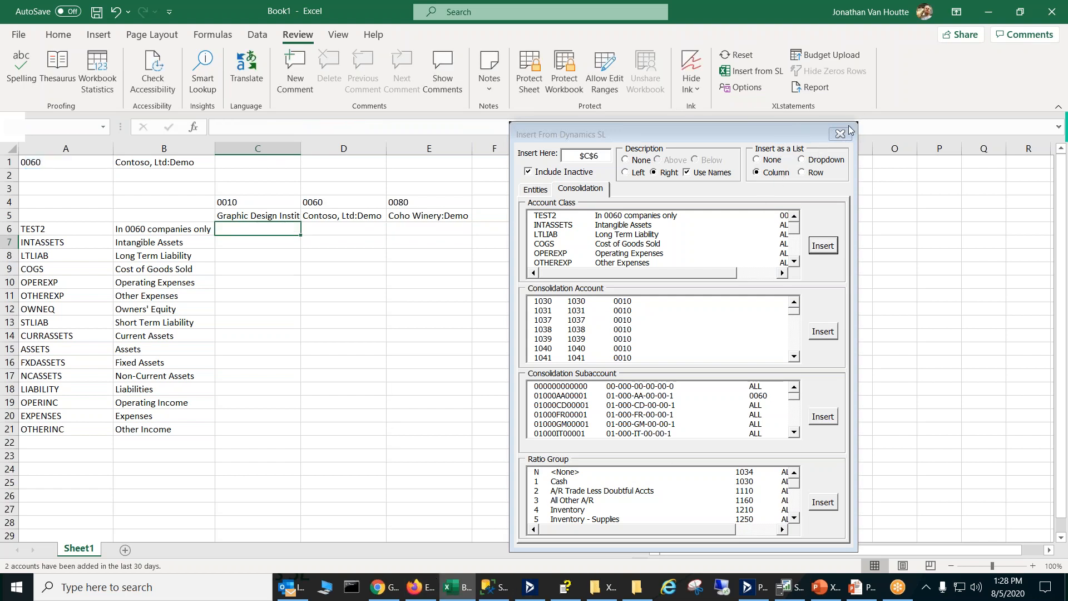
Close the Insert From Dynamics SL window and start a PTDBAL formula with its argument names in C6, using C$4 as the company ID.
left_click(845, 133)
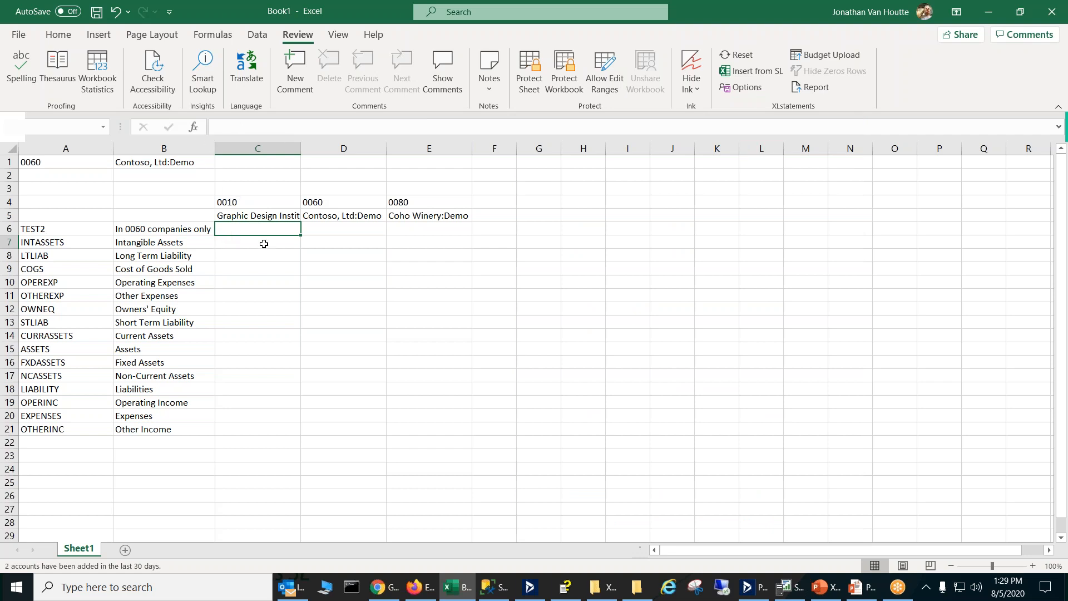
type("=PTDBAL(")
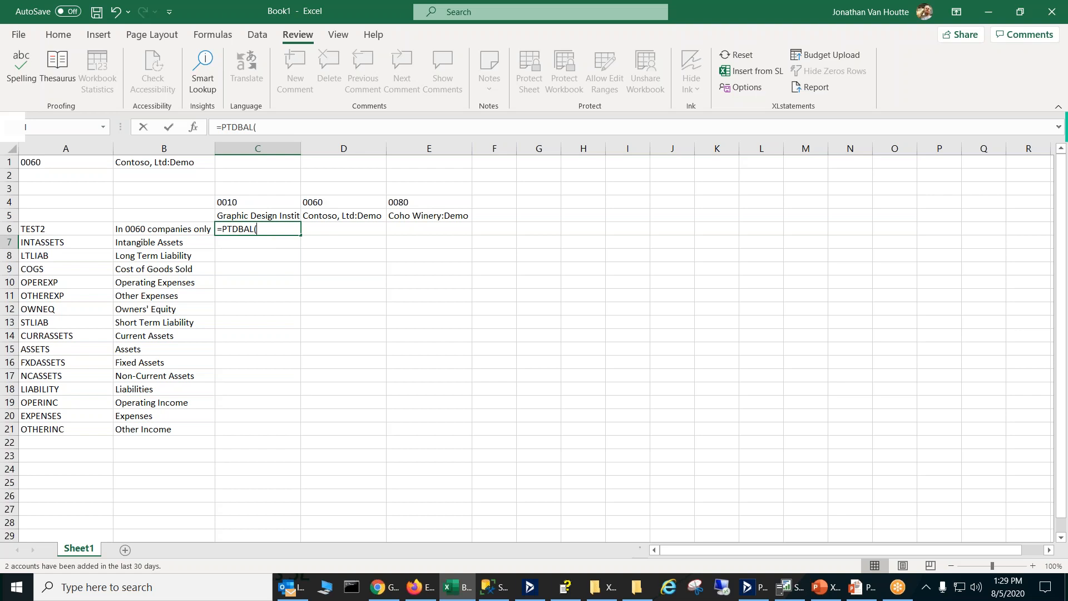
key("ctrl+shift+a")
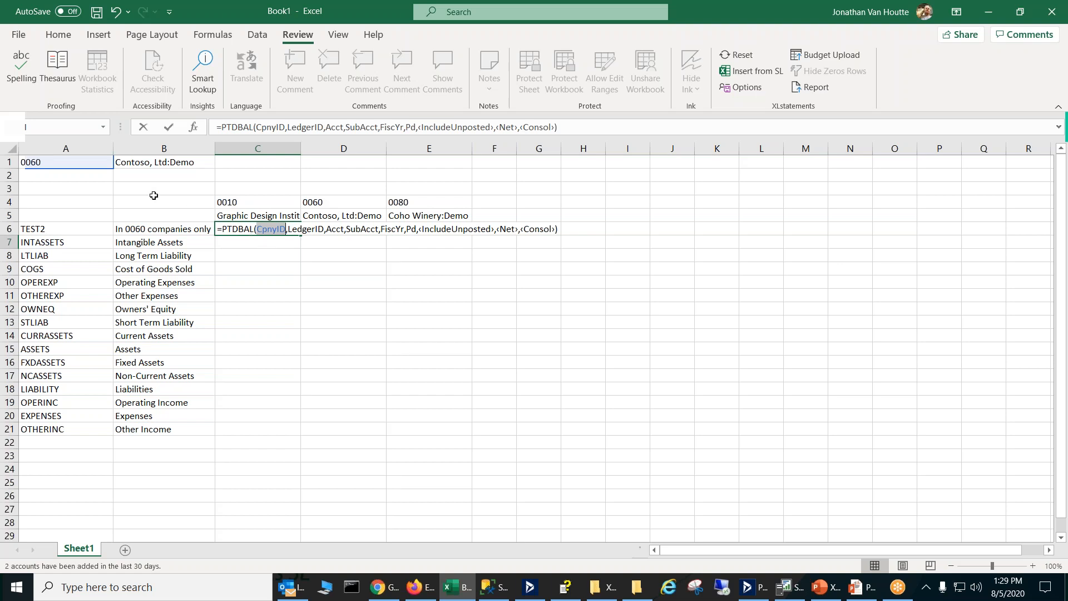
left_click(252, 202)
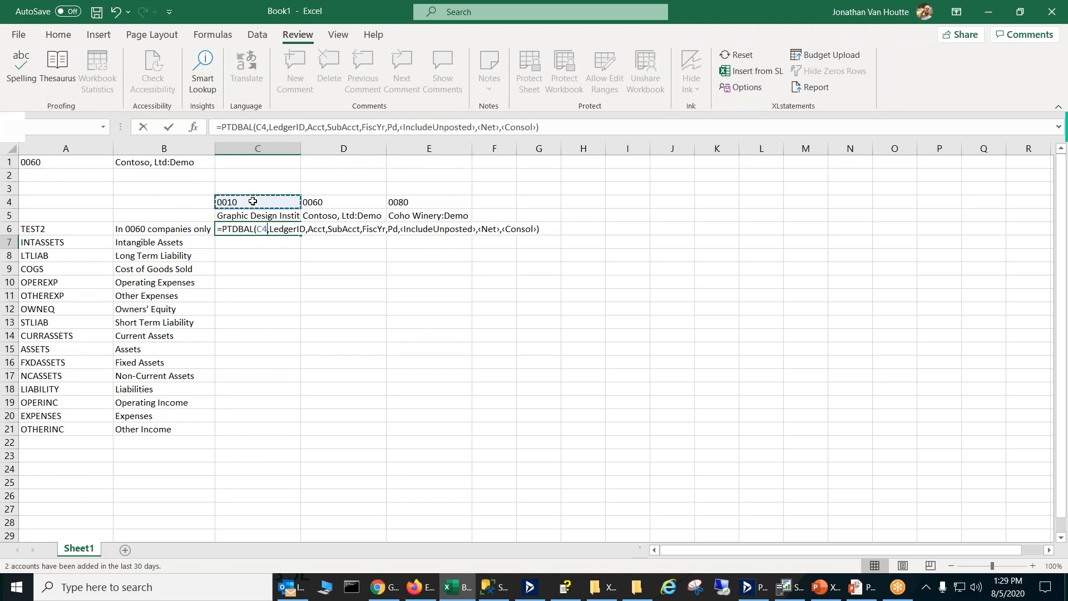
key("F4")
key("F4")
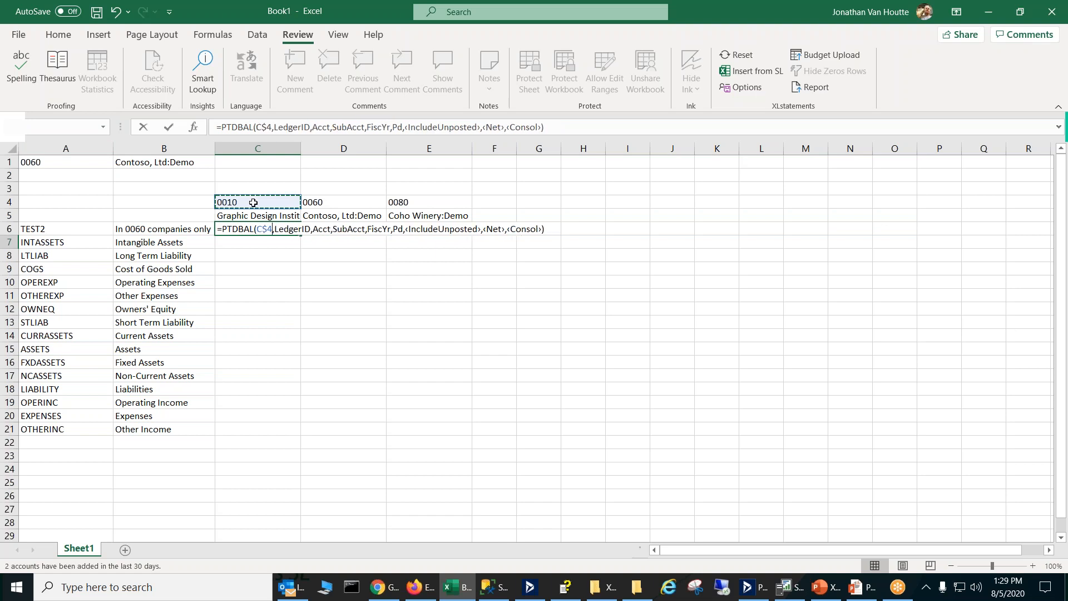
double_click(290, 232)
type("\"0000000000\"")
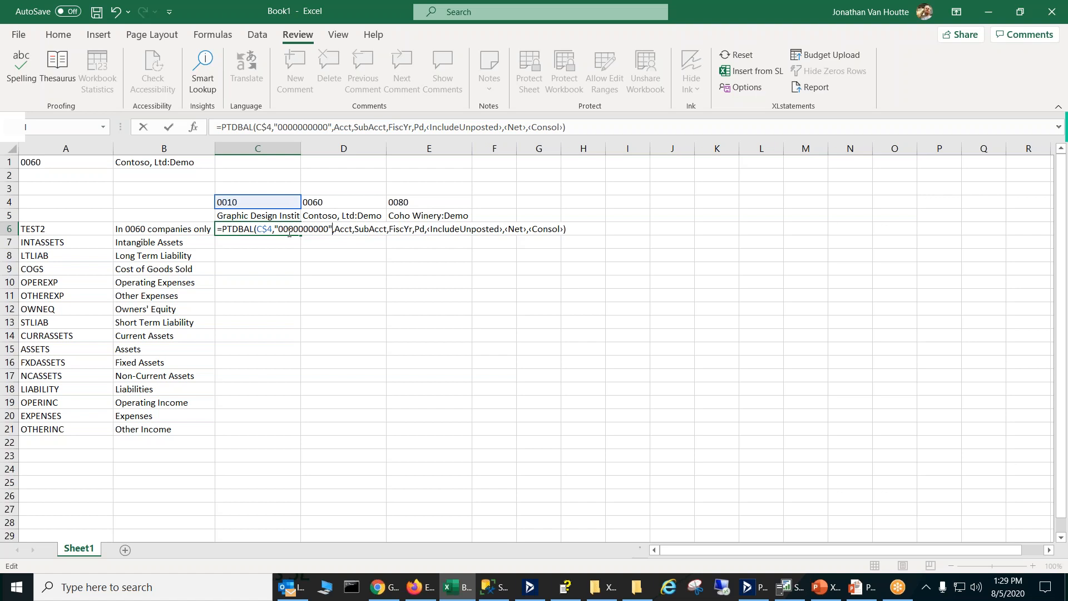
double_click(349, 229)
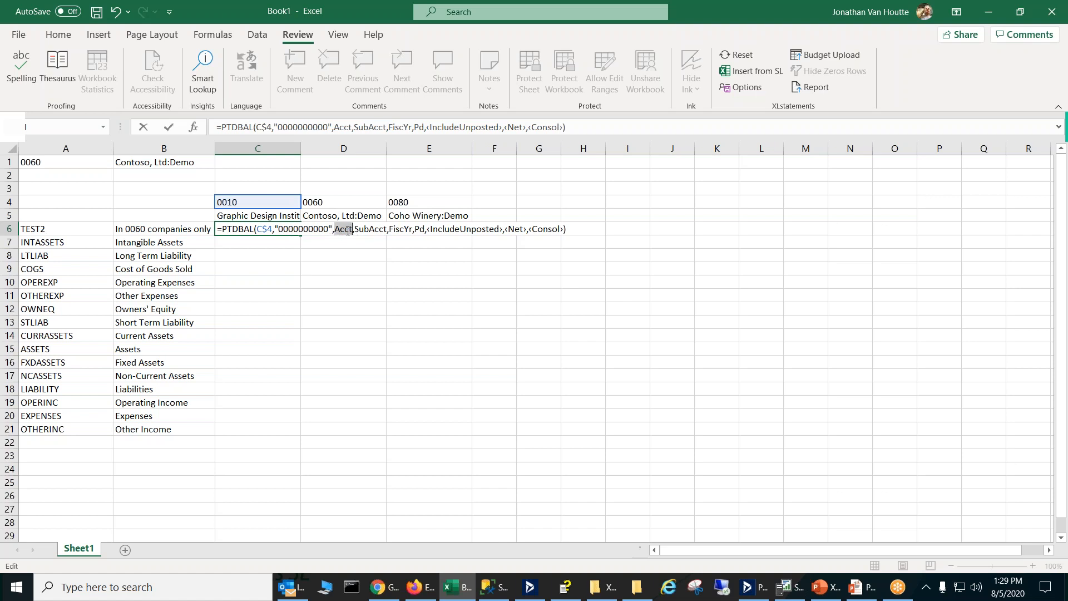
left_click(48, 231)
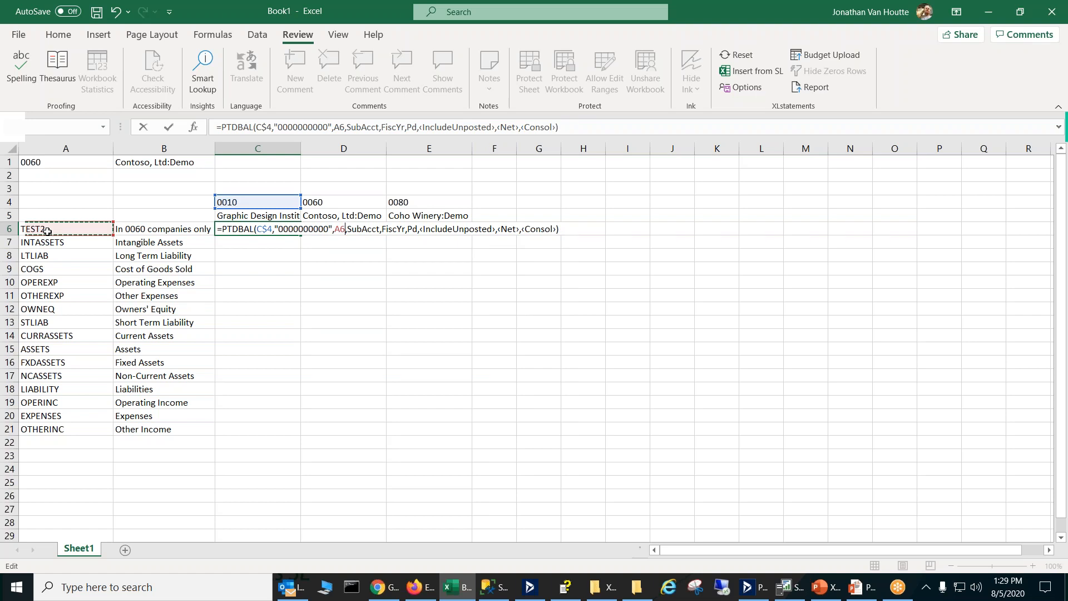
key("F4")
key("F4")
key("F4")
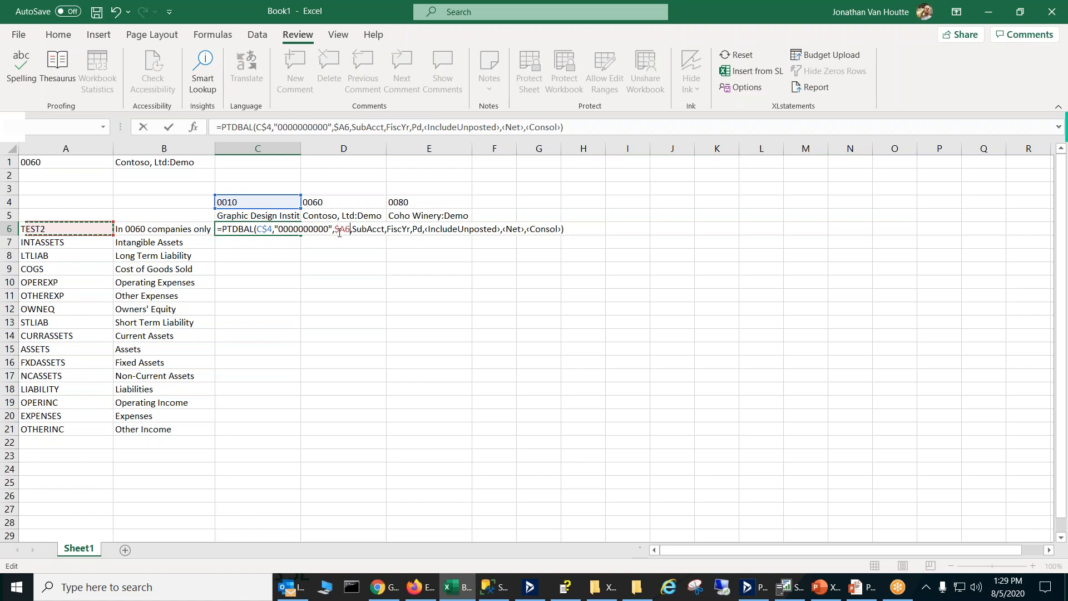
Complete the C6 formula with subaccount "*", fiscal year 1999 and period 11, leaving out the optional arguments.
double_click(366, 229)
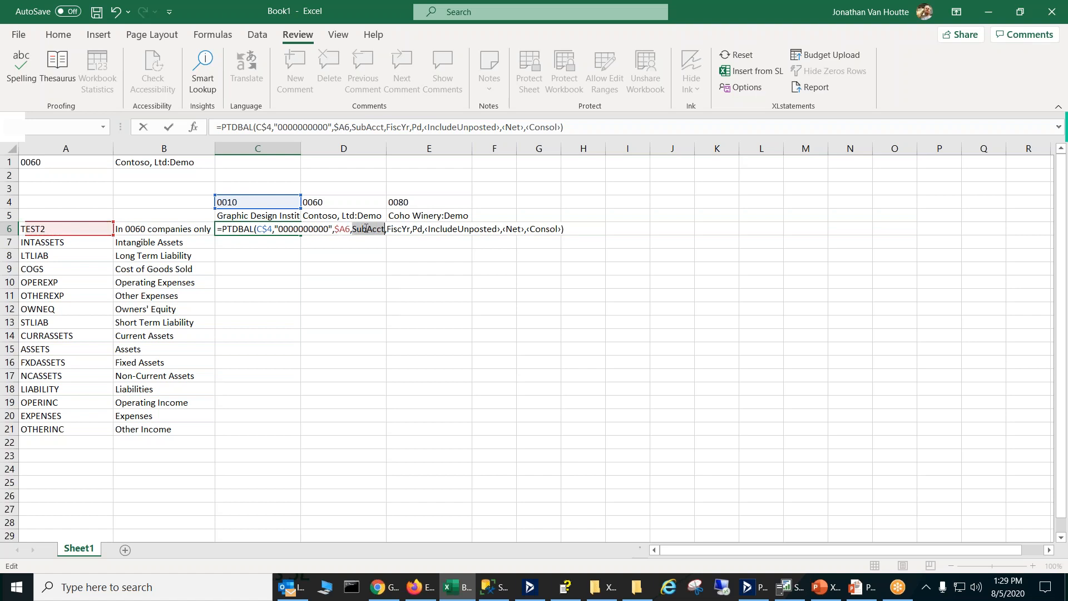
type("\"")
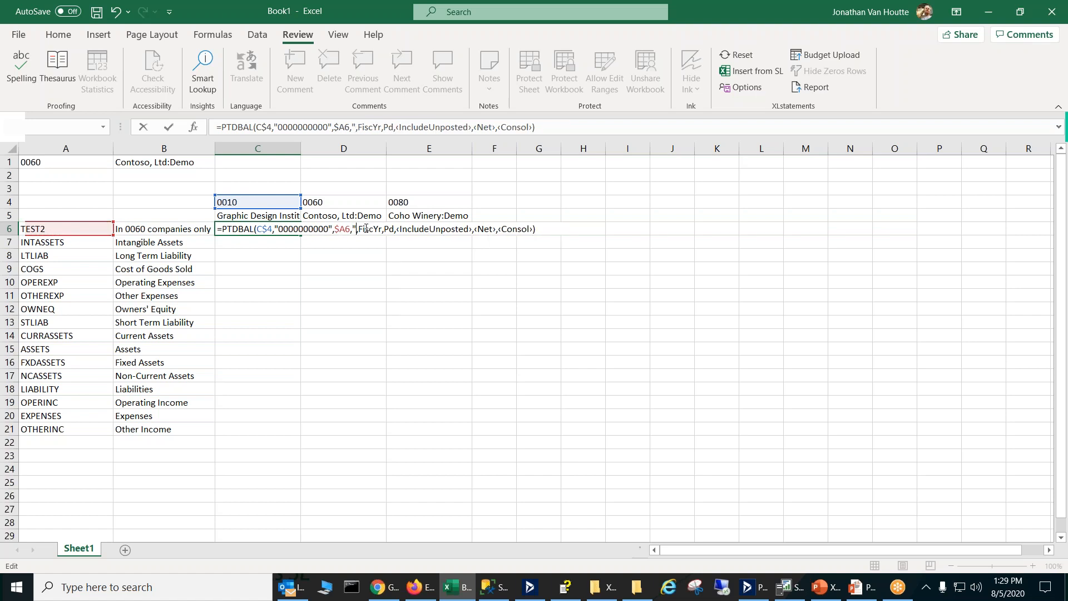
type("*\"")
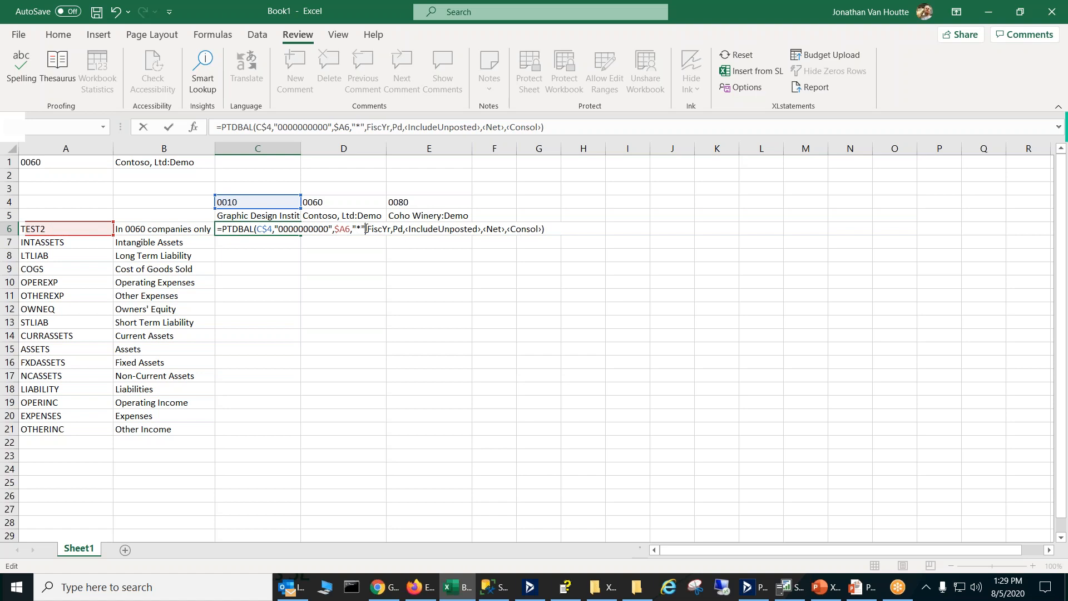
double_click(383, 230)
type("1999")
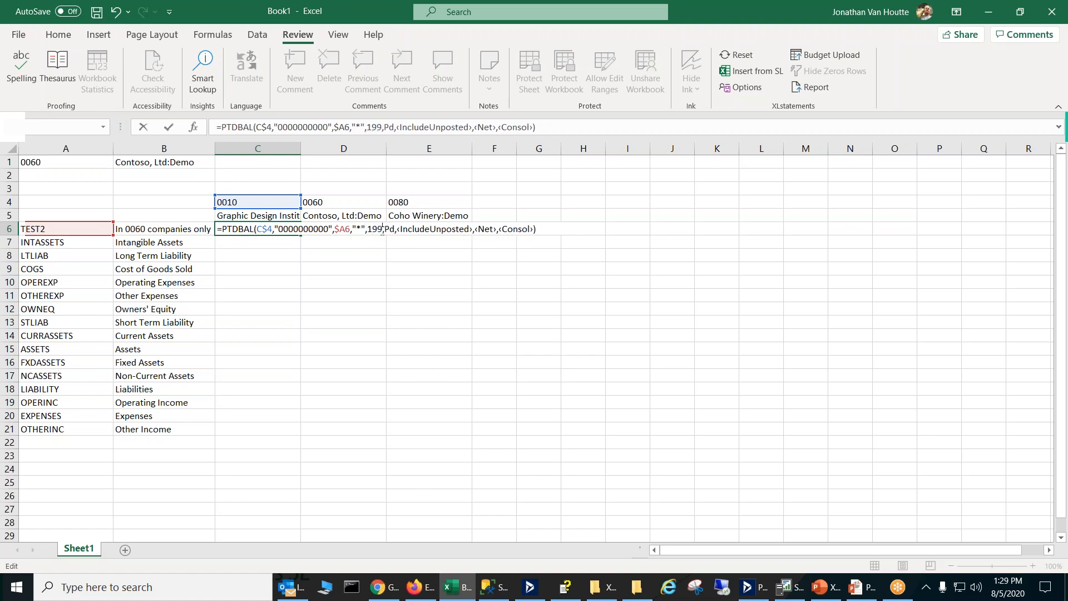
left_click_drag(390, 230, 538, 227)
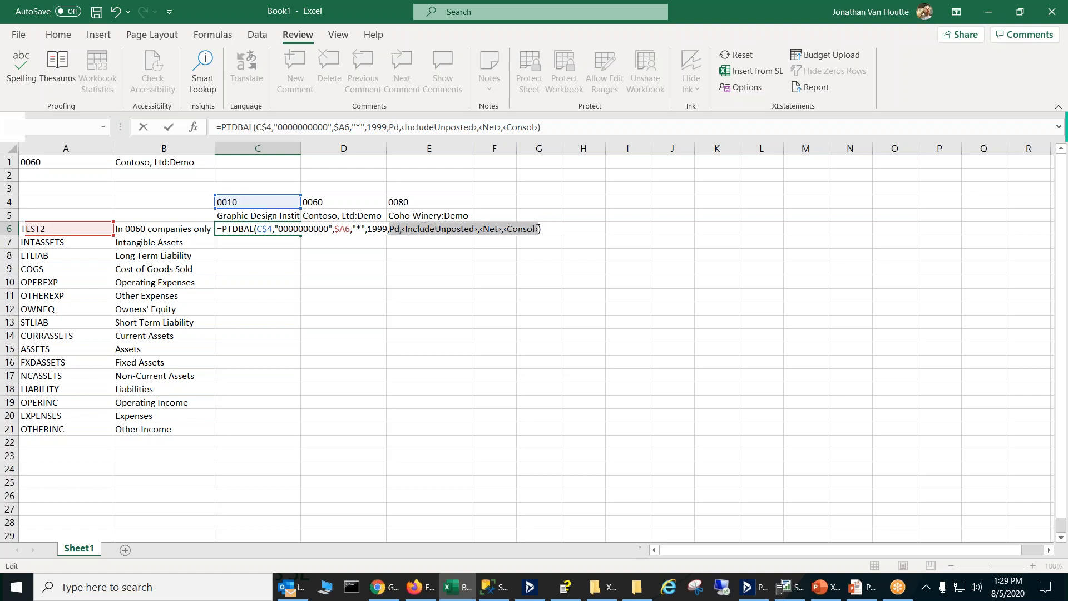
type("11")
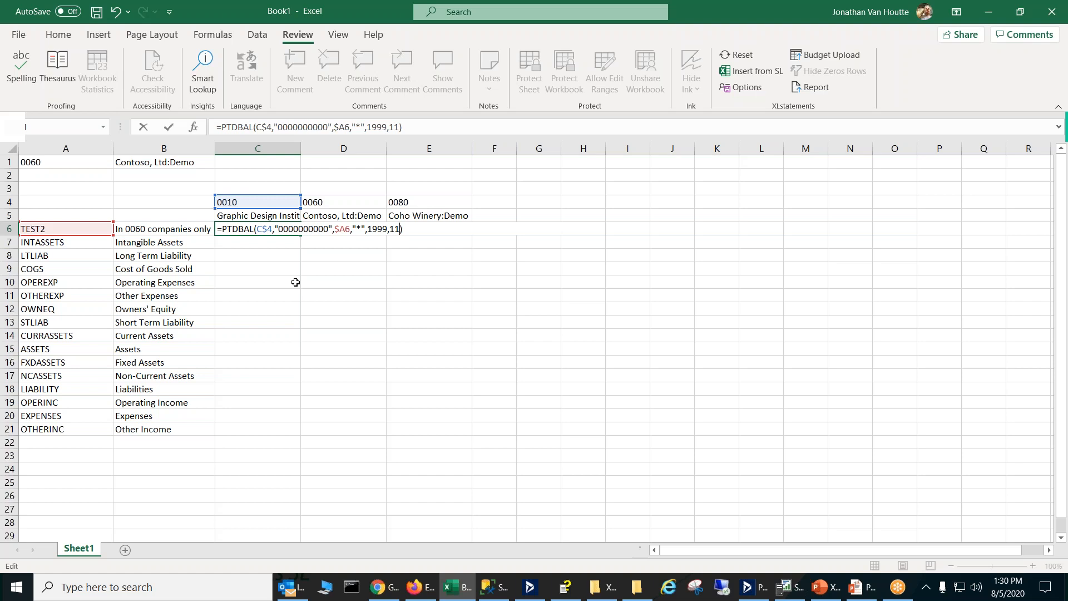
key("Return")
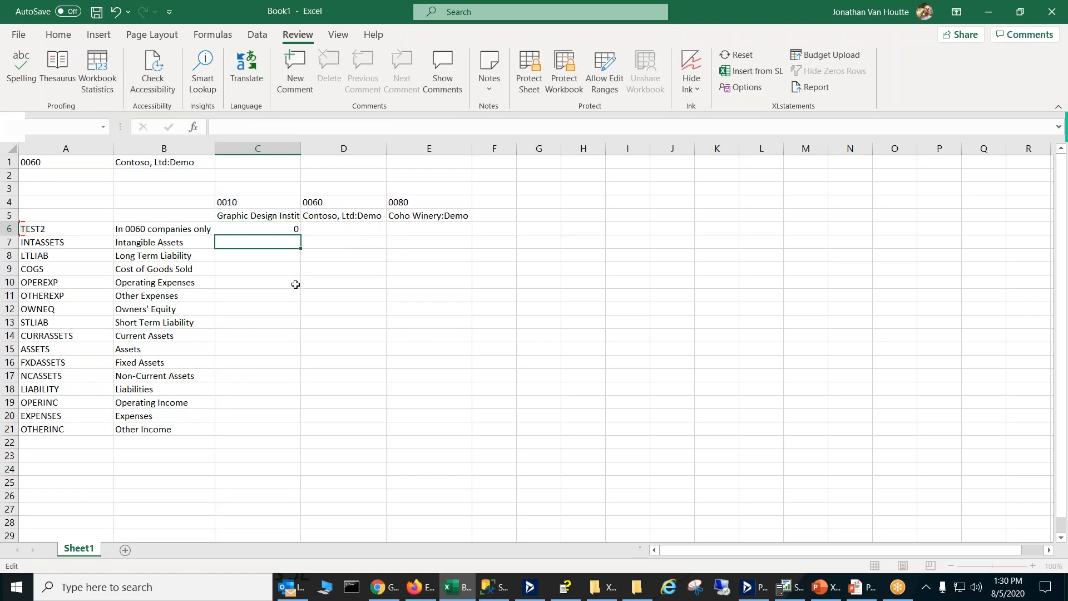
left_click(258, 226)
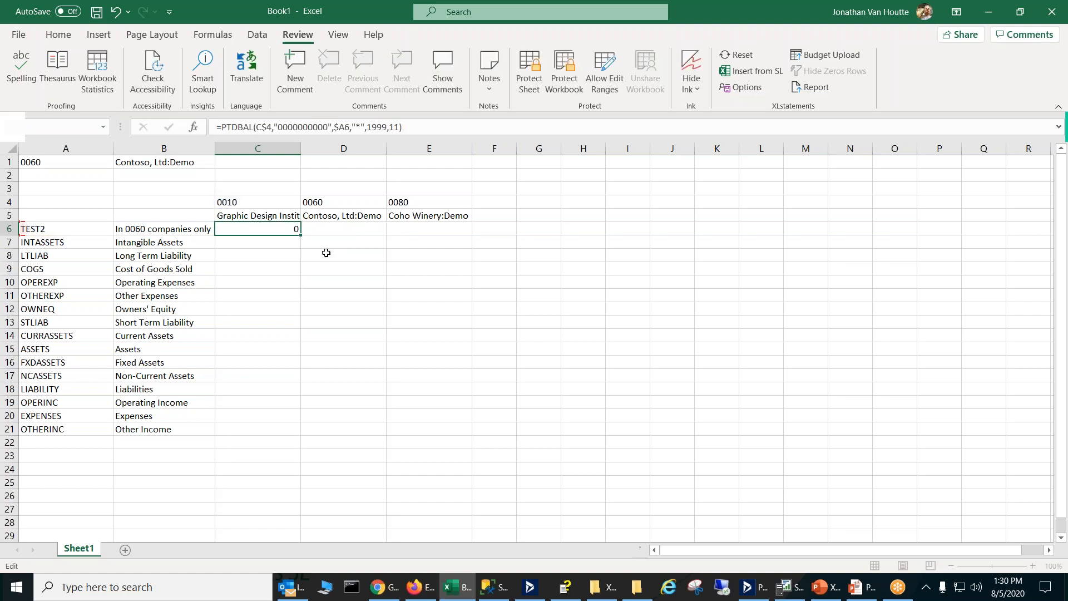
Fill the C6 balance formula across to E6 and down through row 21.
left_click_drag(355, 240, 453, 236)
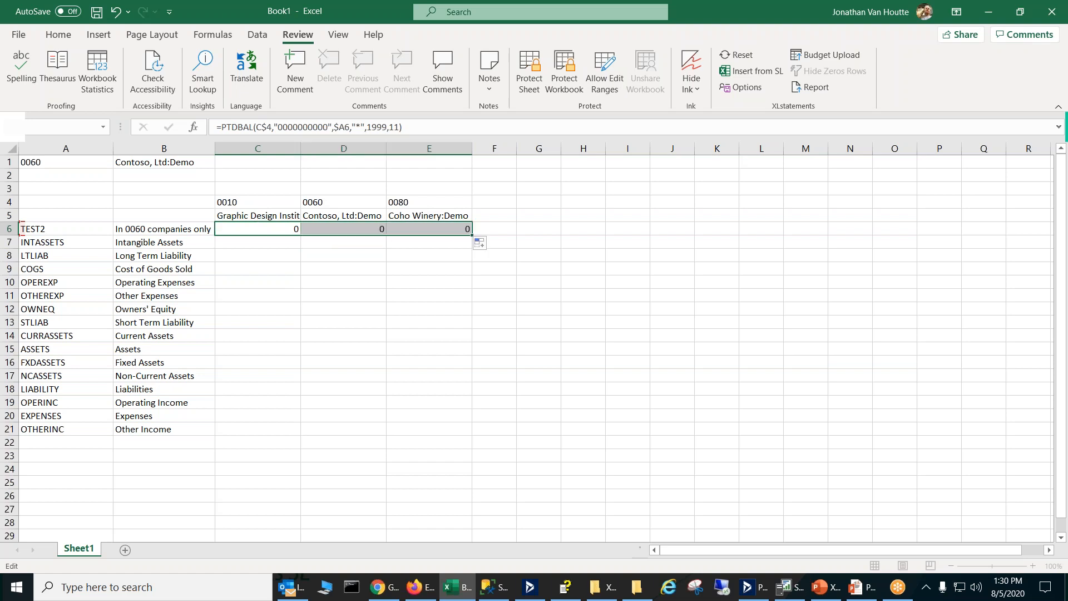
double_click(471, 235)
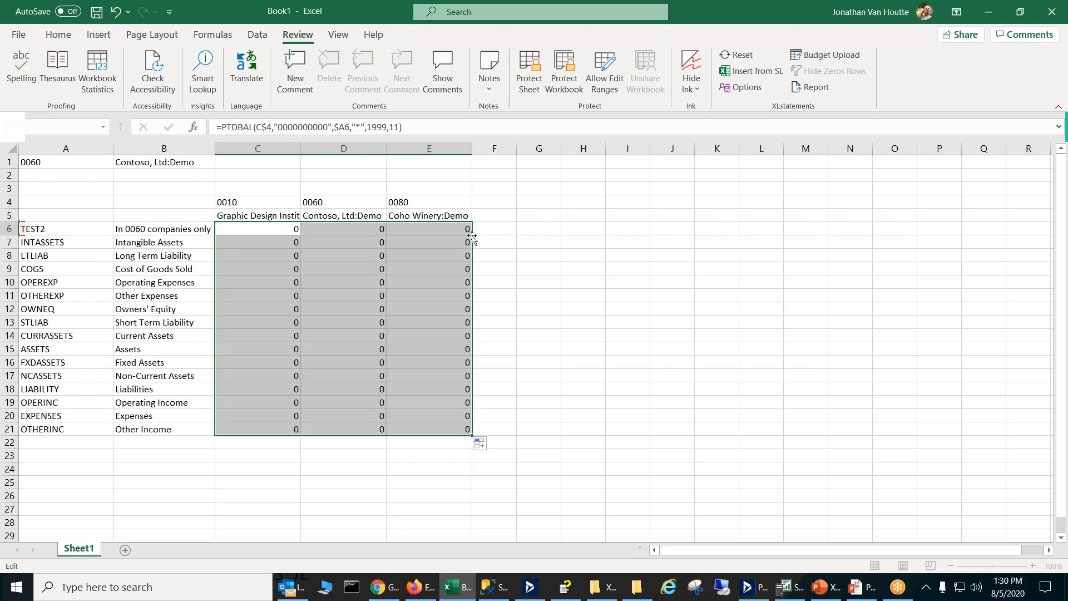
left_click(548, 310)
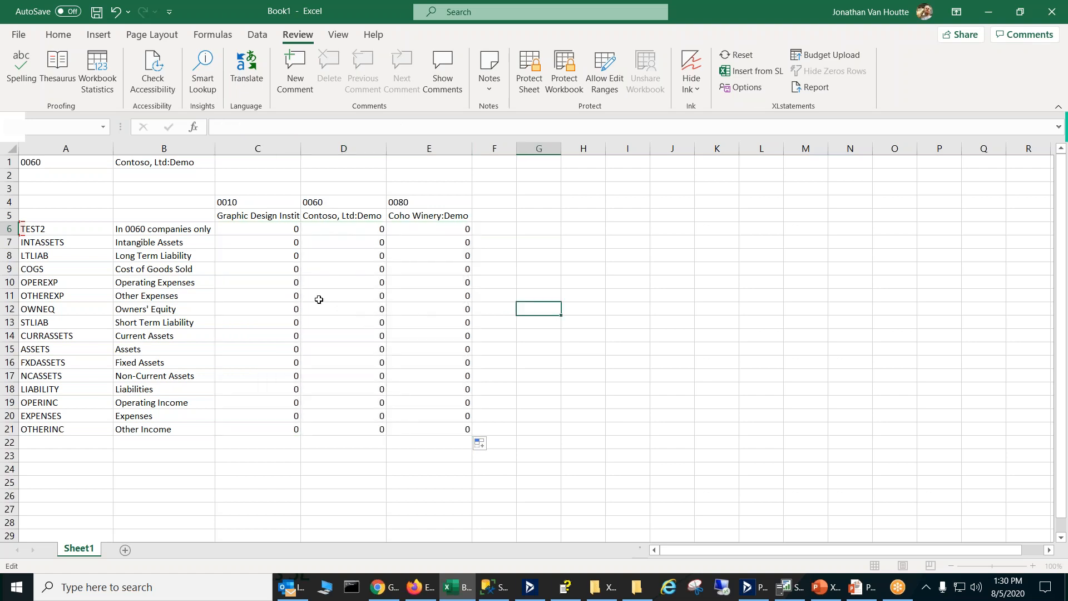
Set the Consol argument of the C6 PTDBAL formula to "C" so the account class is used as the account.
left_click(284, 231)
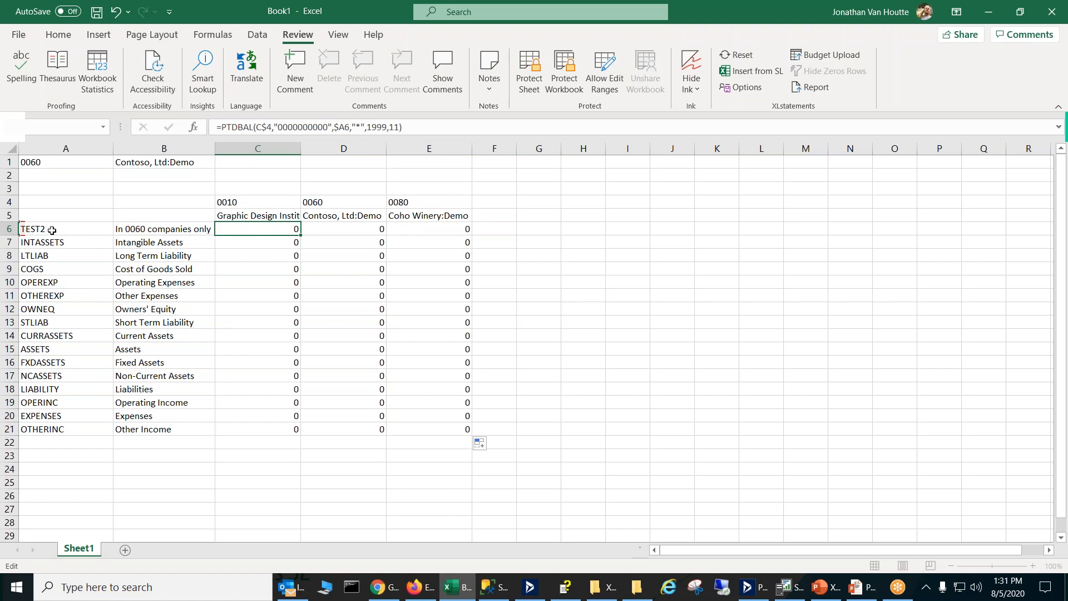
left_click(402, 127)
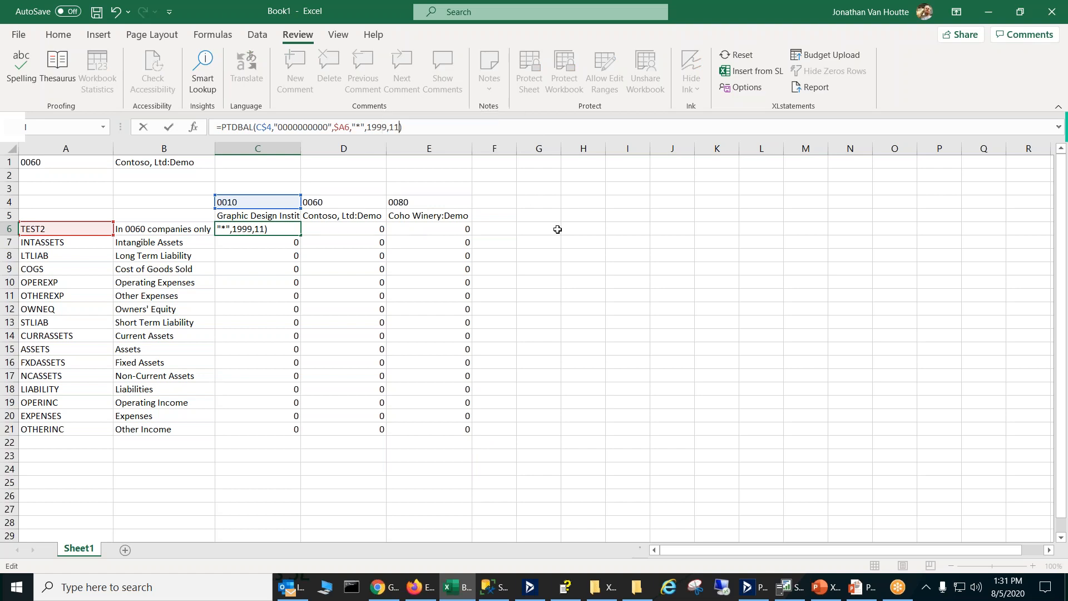
key("shift+F3")
left_click_drag(859, 294, 881, 287)
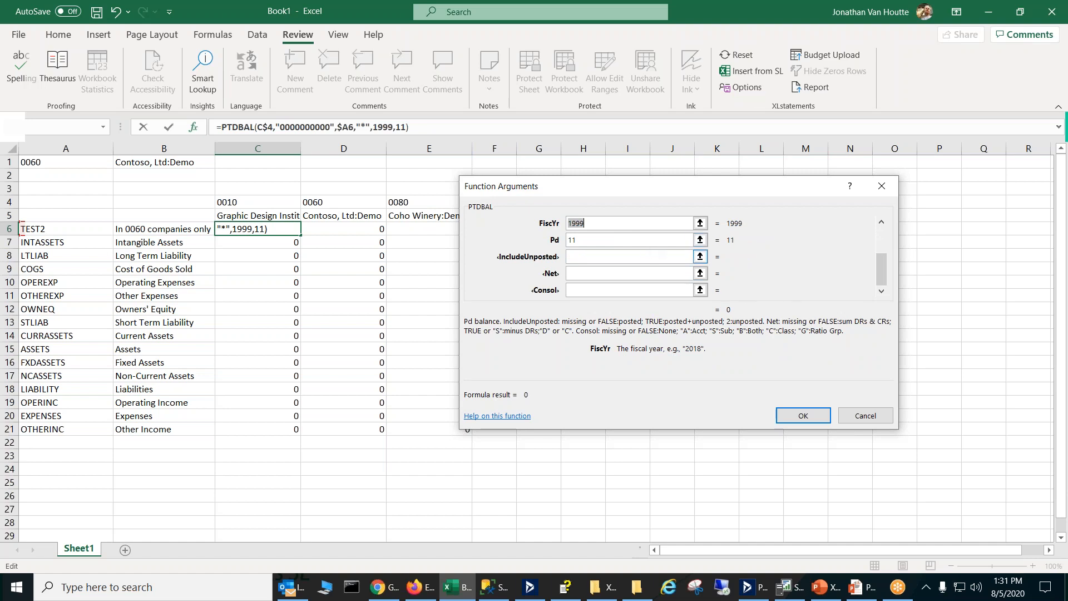
left_click(587, 292)
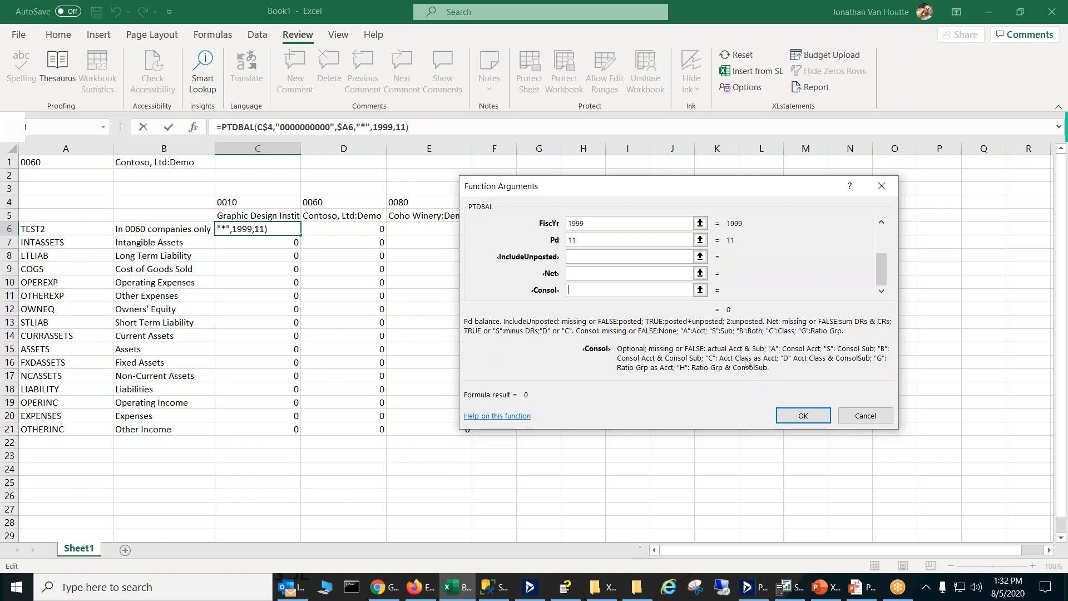
type("C")
key("Home")
type("\"C\"")
left_click(817, 419)
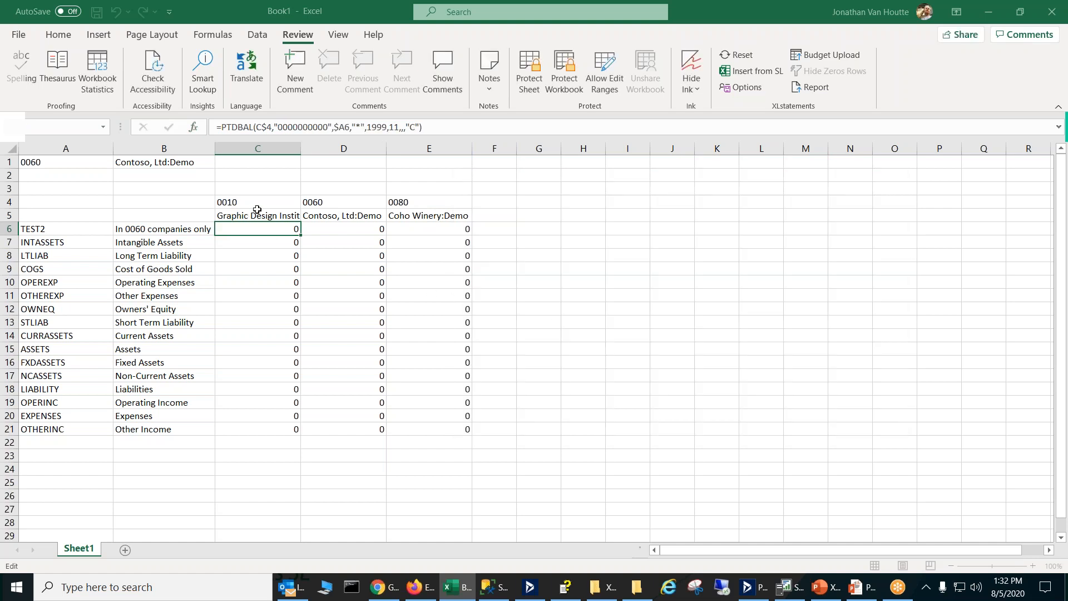
Copy the revised C6 formula across the three company columns and down through the last account class in row 21.
left_click_drag(303, 233, 476, 235)
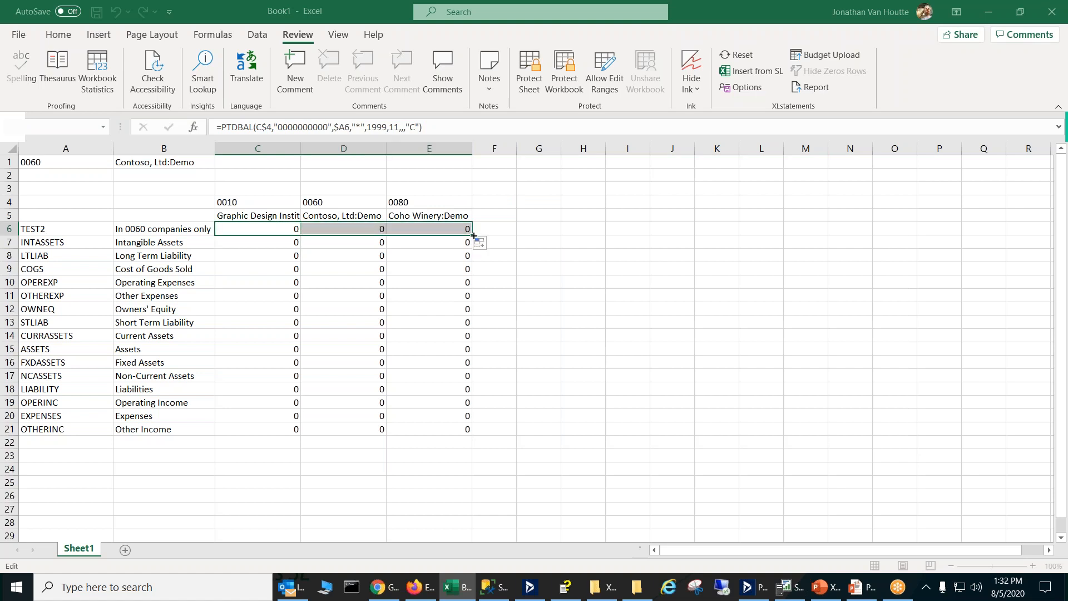
double_click(472, 235)
left_click(309, 374)
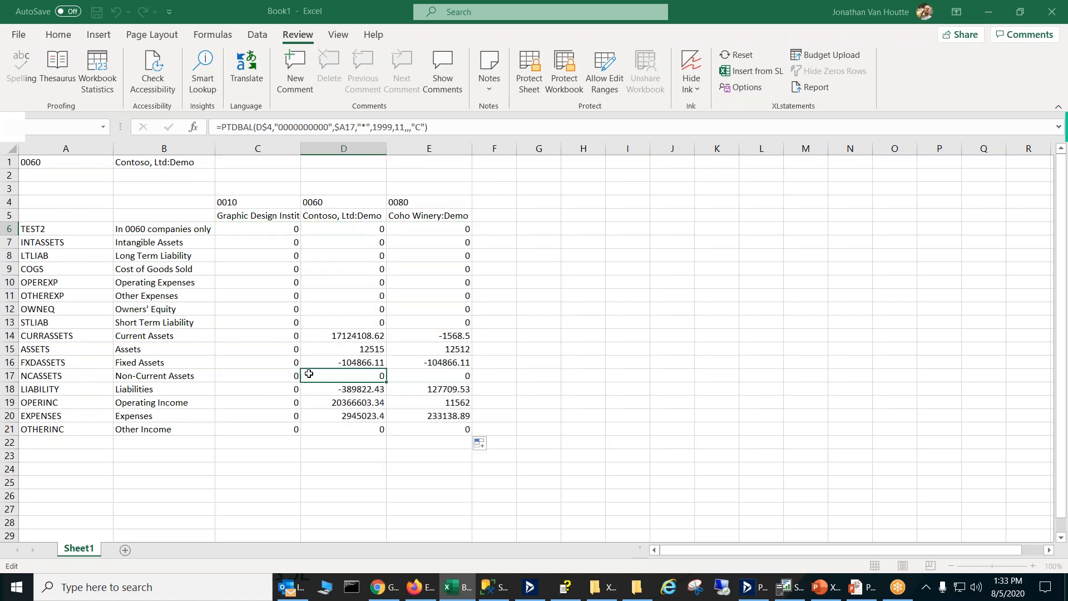
Inspect the Current Assets formula for company 0060 and view the account class list in the Insert From Dynamics SL window.
left_click(347, 337)
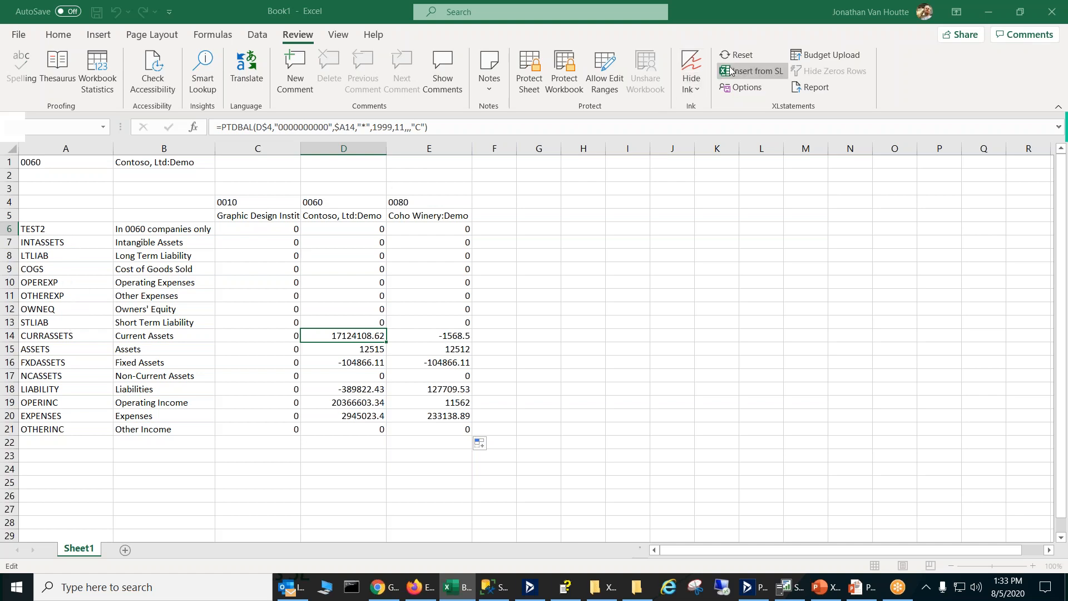
left_click(751, 70)
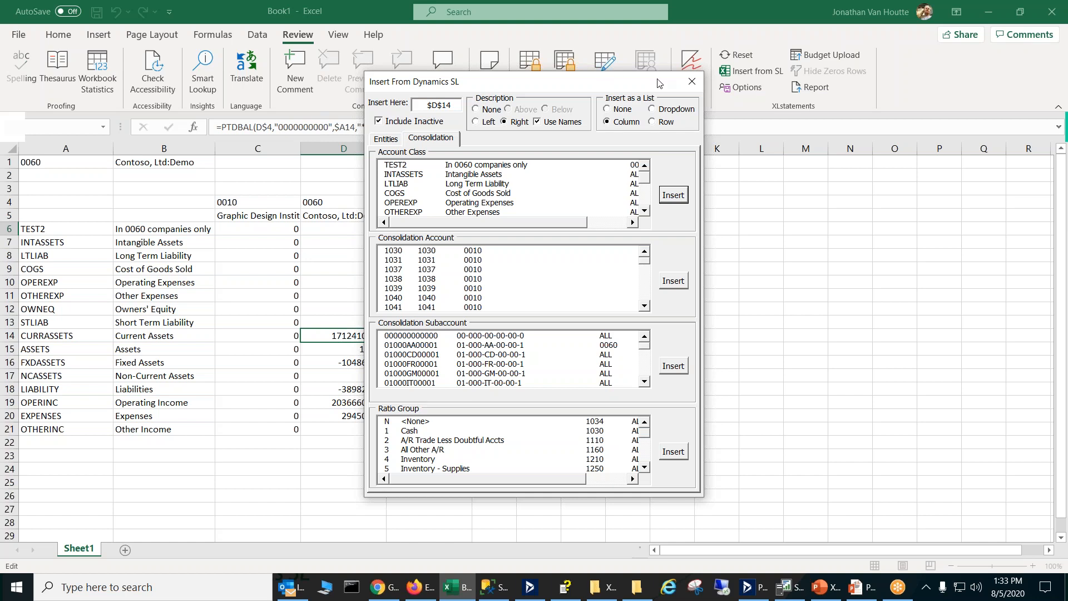
left_click(691, 81)
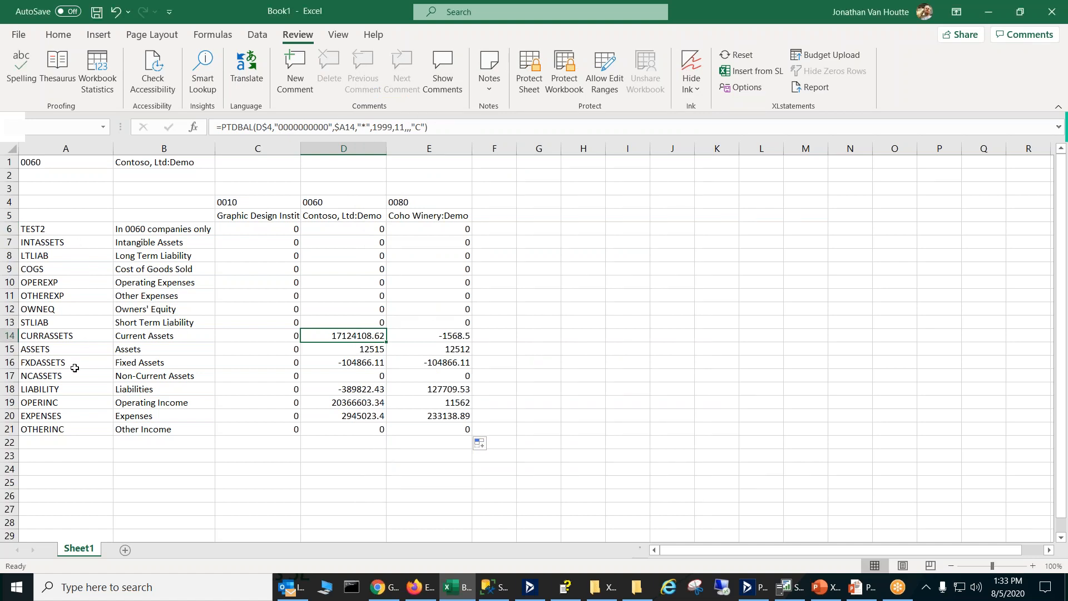
Delete row 6 containing the TEST2 account class.
left_click(13, 231)
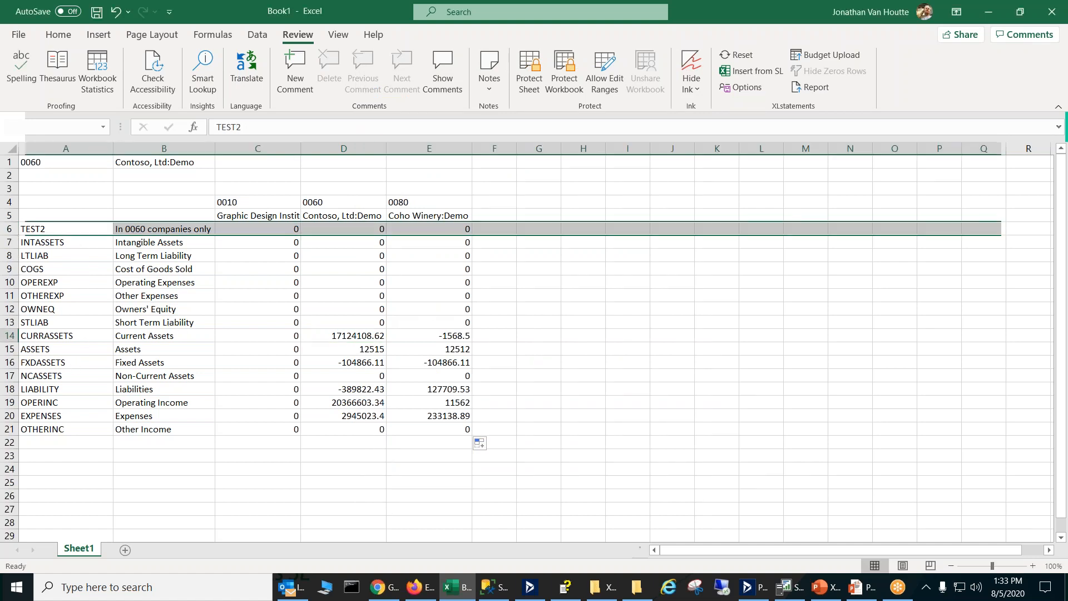
right_click(10, 229)
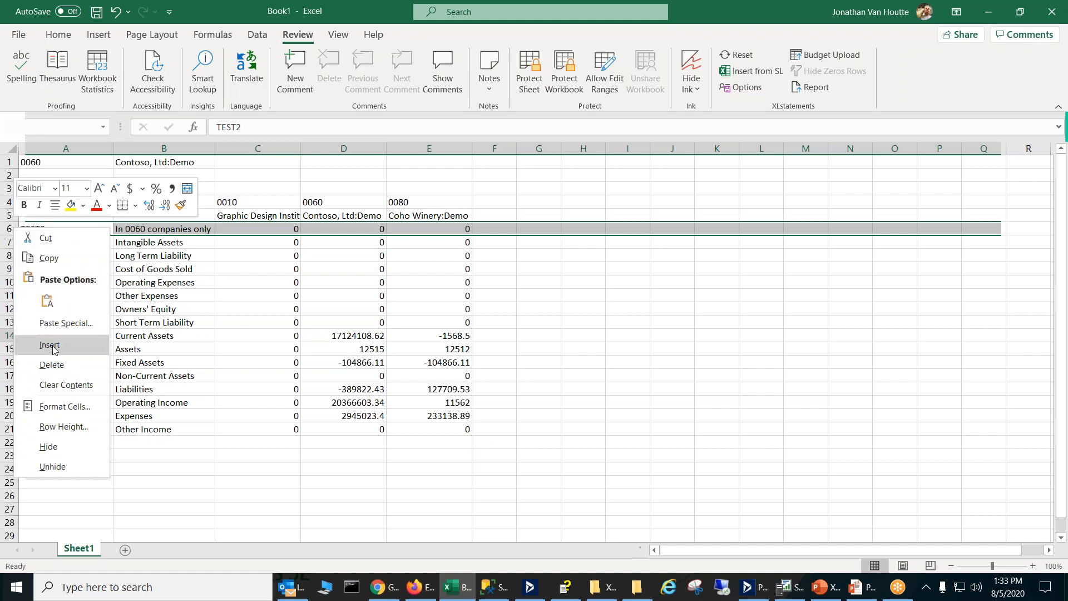
left_click(53, 363)
left_click(107, 350)
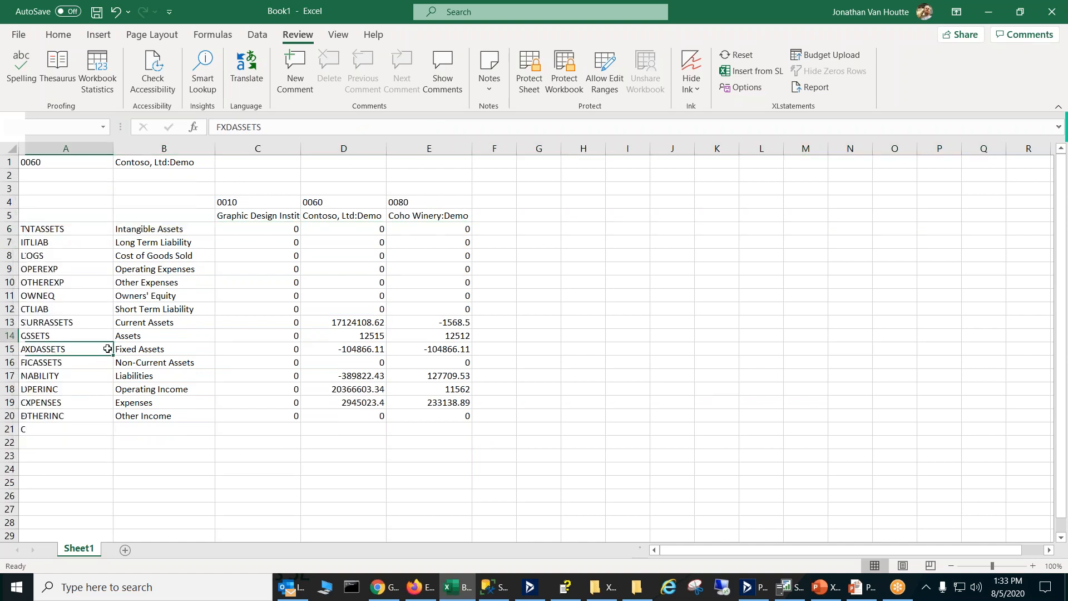
Drill down into the Current Assets balance of company 0060 in D13, then close the detail sheet.
left_click(354, 322)
double_click(354, 322)
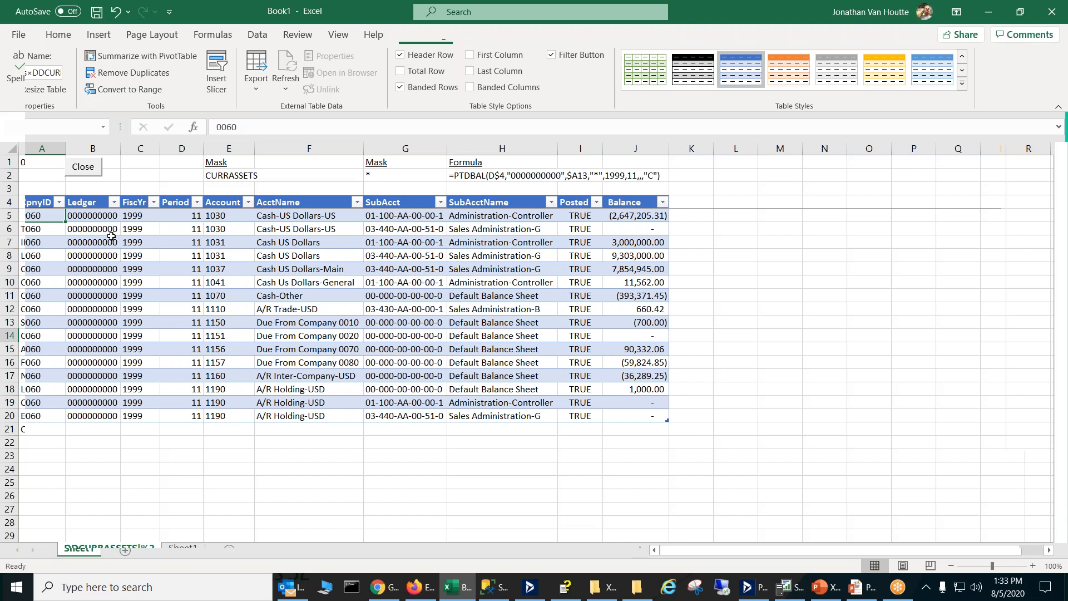
left_click(87, 178)
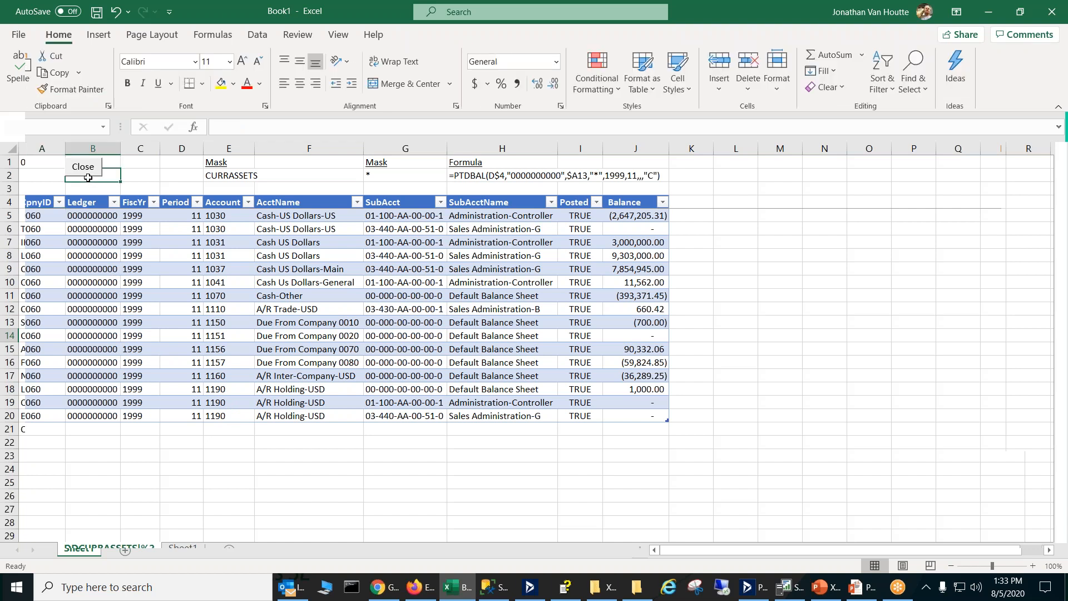
left_click(83, 166)
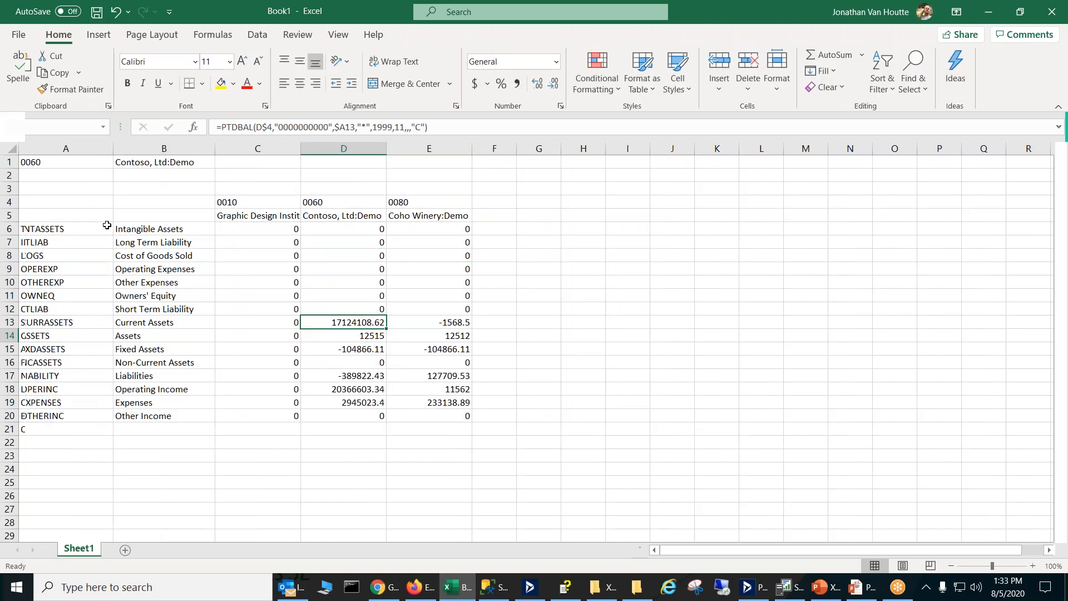
Examine the ACCTCLASSDESC formulas behind several account class descriptions in column B.
left_click(160, 320)
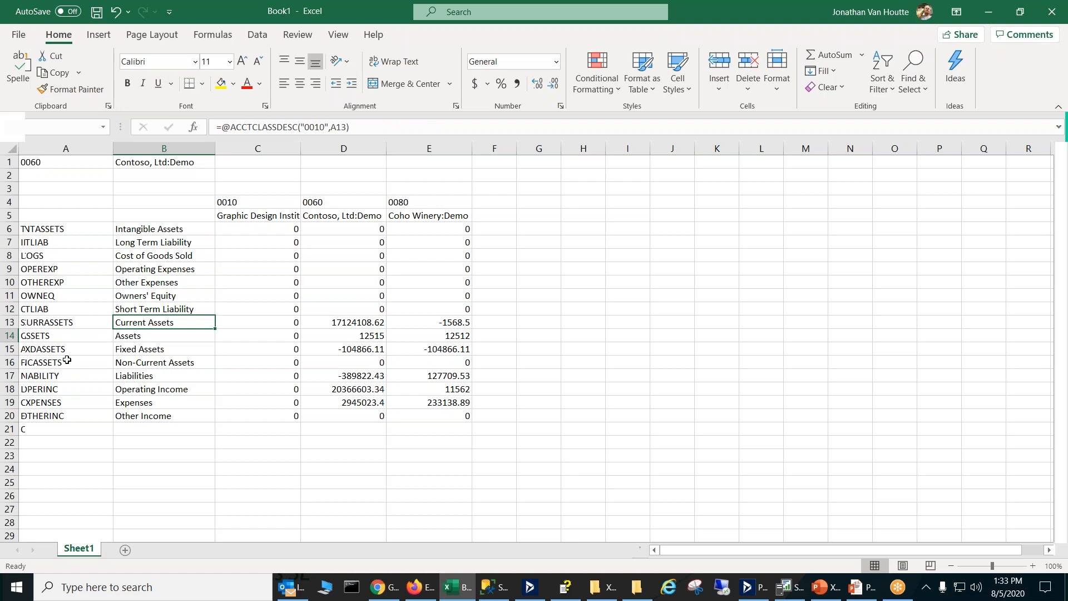
left_click(57, 148)
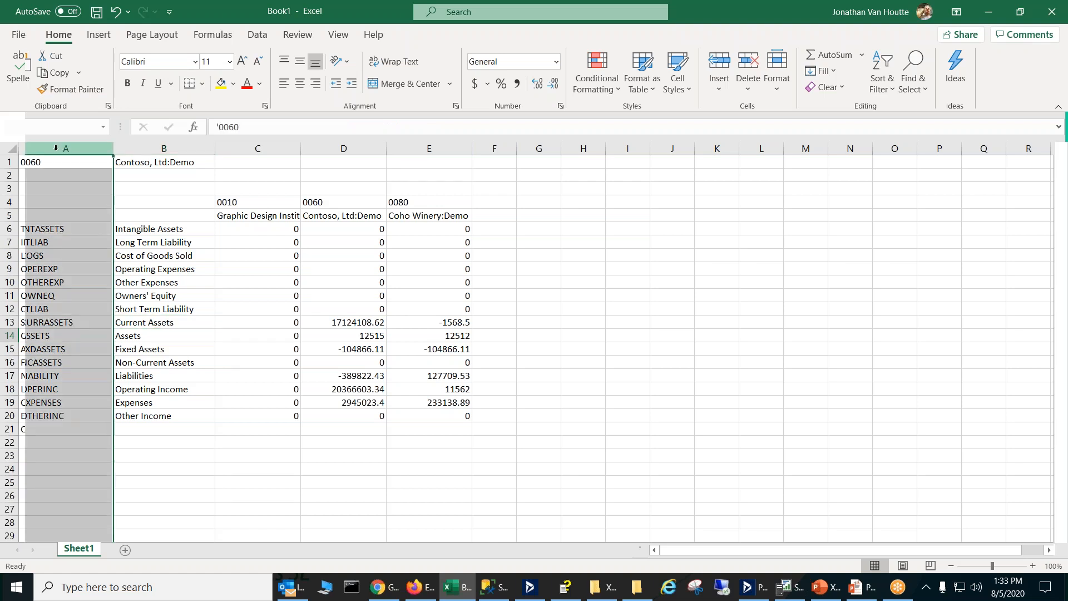
left_click(164, 243)
left_click_drag(155, 299, 155, 303)
left_click(155, 364)
left_click(161, 322)
left_click(173, 294)
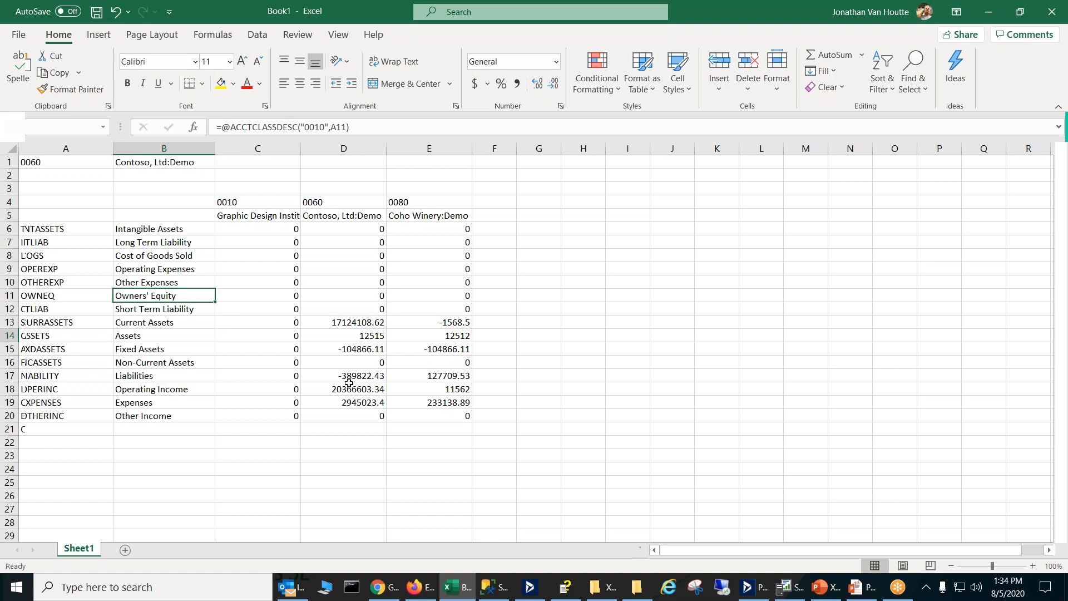
Review the account class IDs in column A, from CURRASSETS to EXPENSES and from INTASSETS to STLIAB.
mouse_move(535, 588)
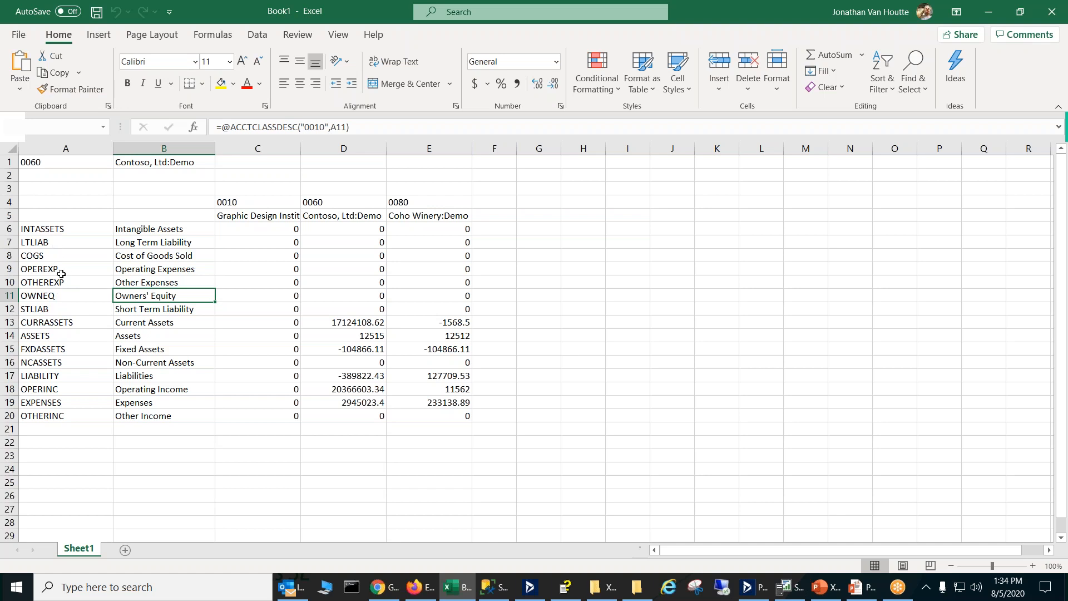
left_click(67, 322)
left_click(64, 337)
left_click(65, 350)
left_click(67, 363)
left_click(66, 376)
left_click(67, 388)
left_click(70, 403)
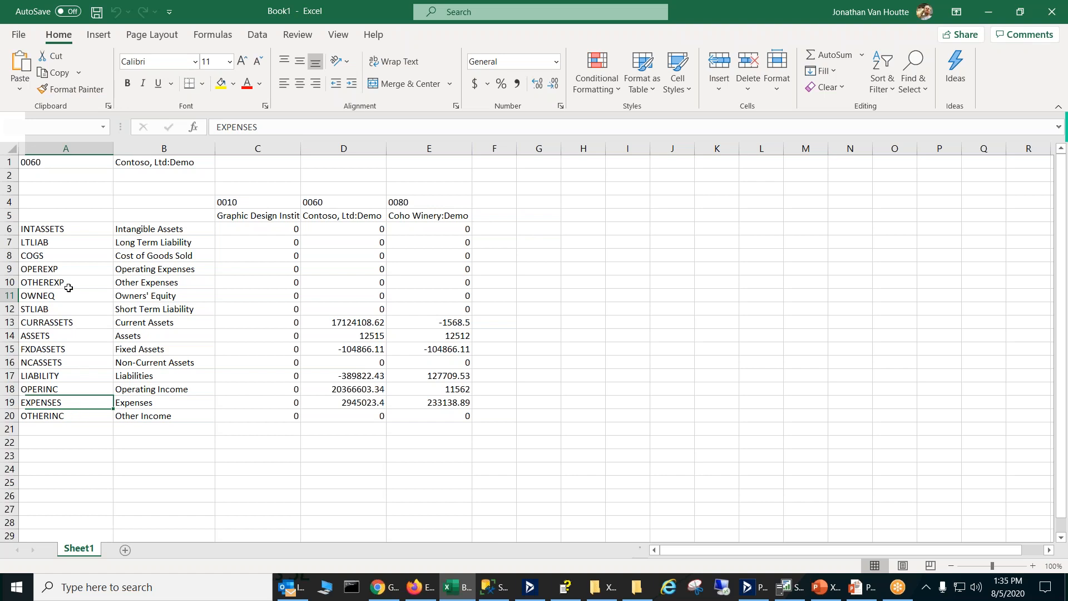
left_click(60, 230)
left_click(57, 262)
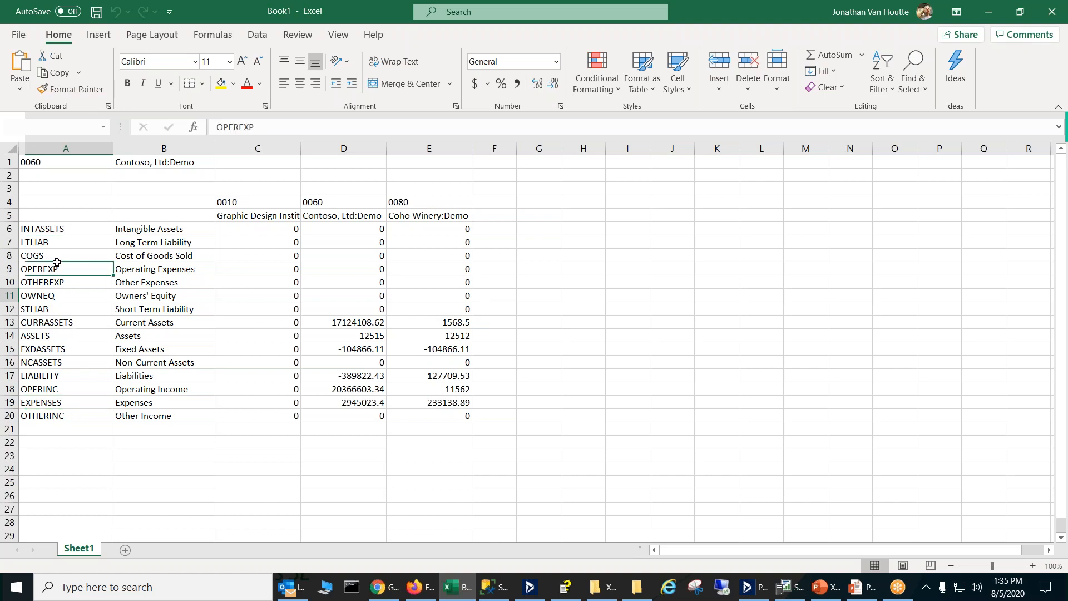
left_click(63, 309)
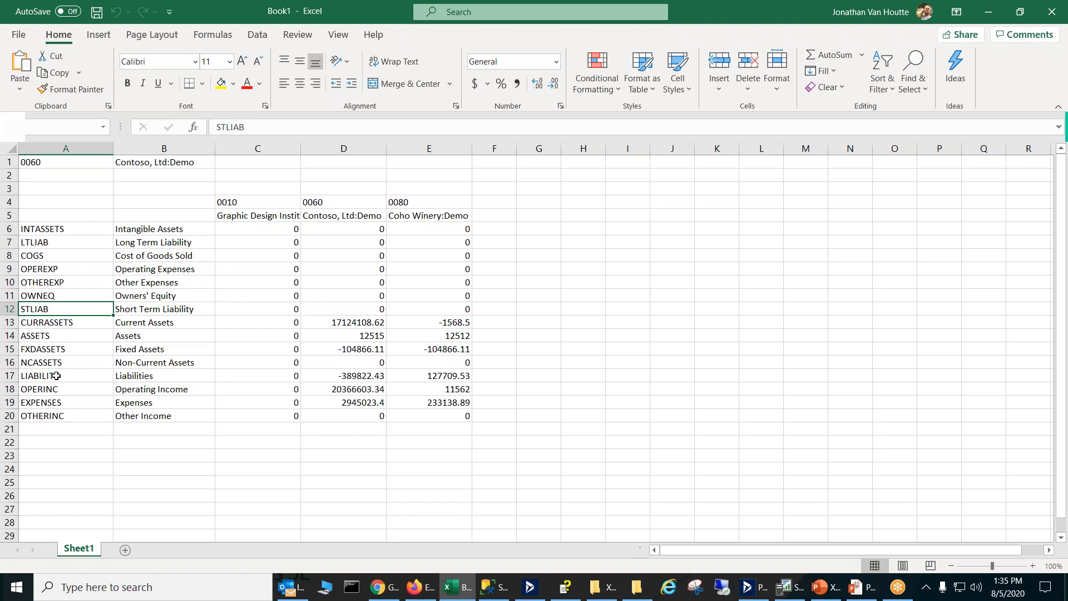
Compare the description formulas of the account classes between Intangible Assets and Owners' Equity in B6:B11.
left_click(156, 231)
left_click_drag(158, 243, 158, 257)
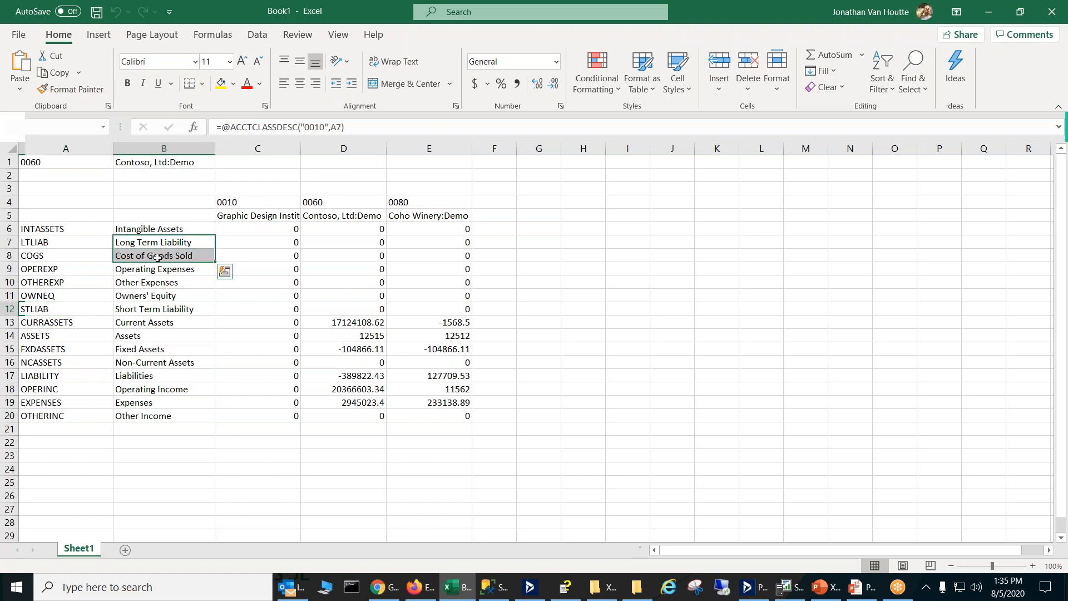
left_click(157, 293)
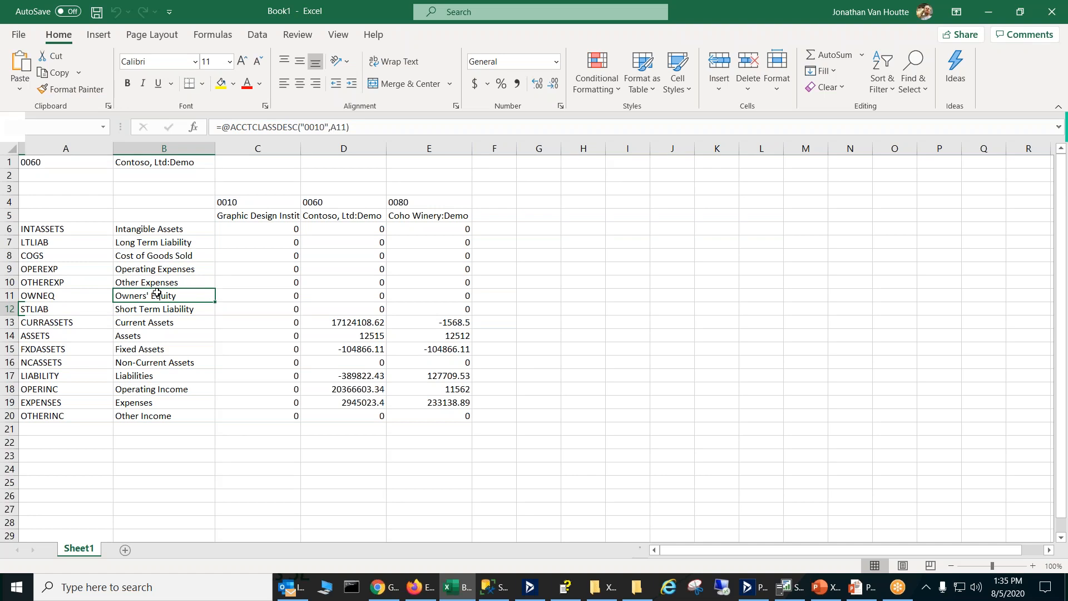
left_click(150, 256)
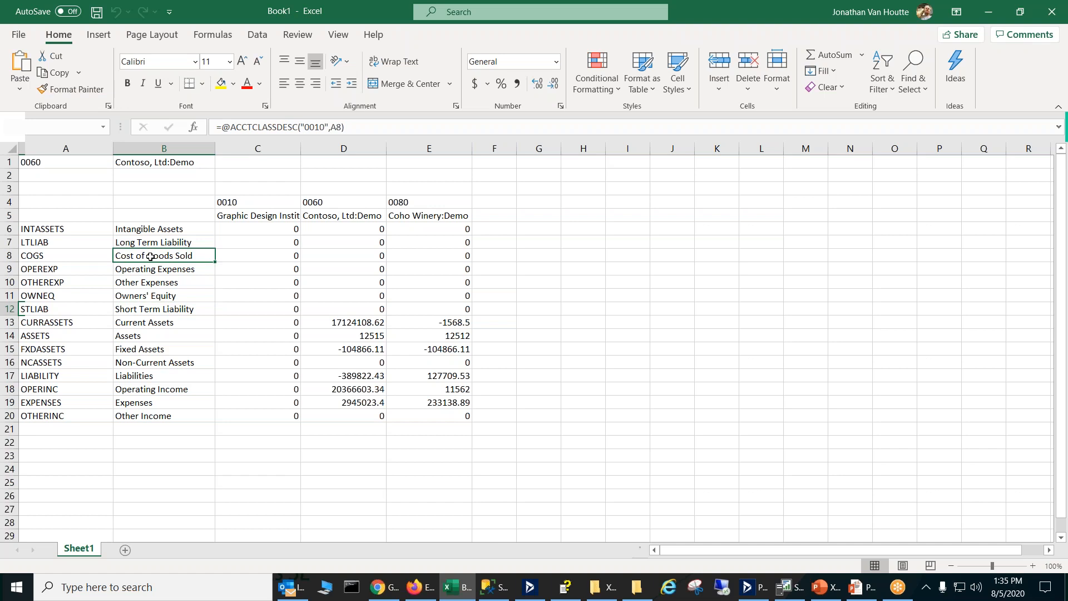
left_click(150, 269)
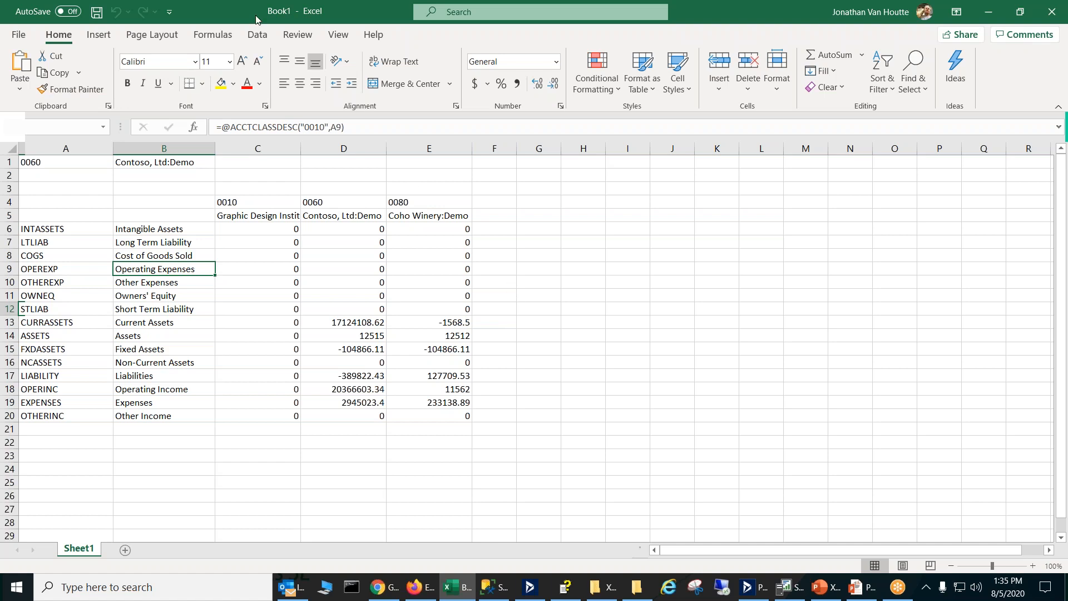
Reopen the Insert From Dynamics SL window and view its company entities and its consolidation lists.
left_click(295, 35)
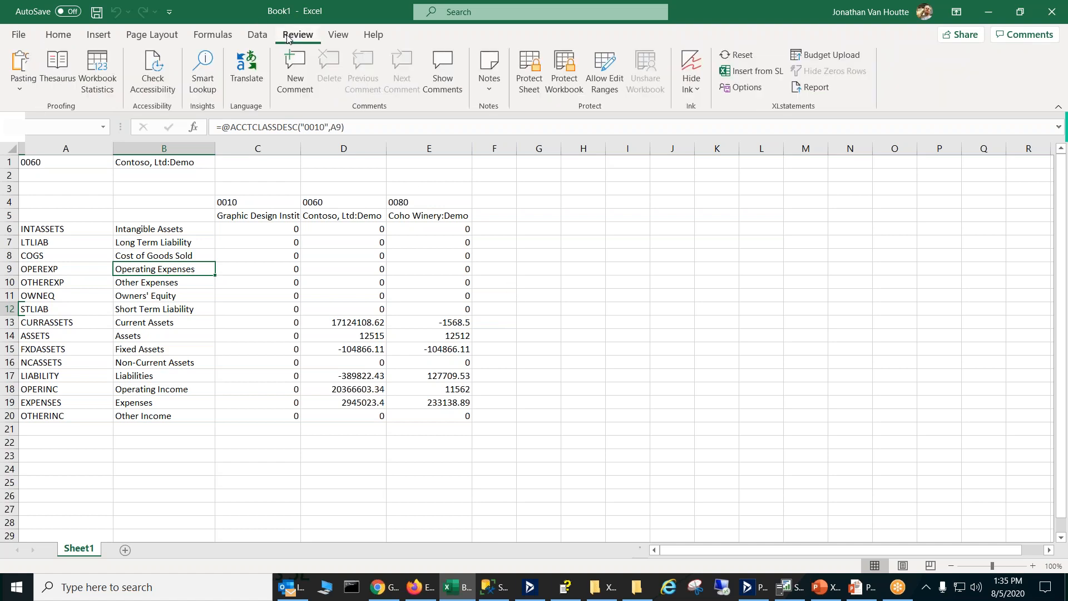
left_click(722, 76)
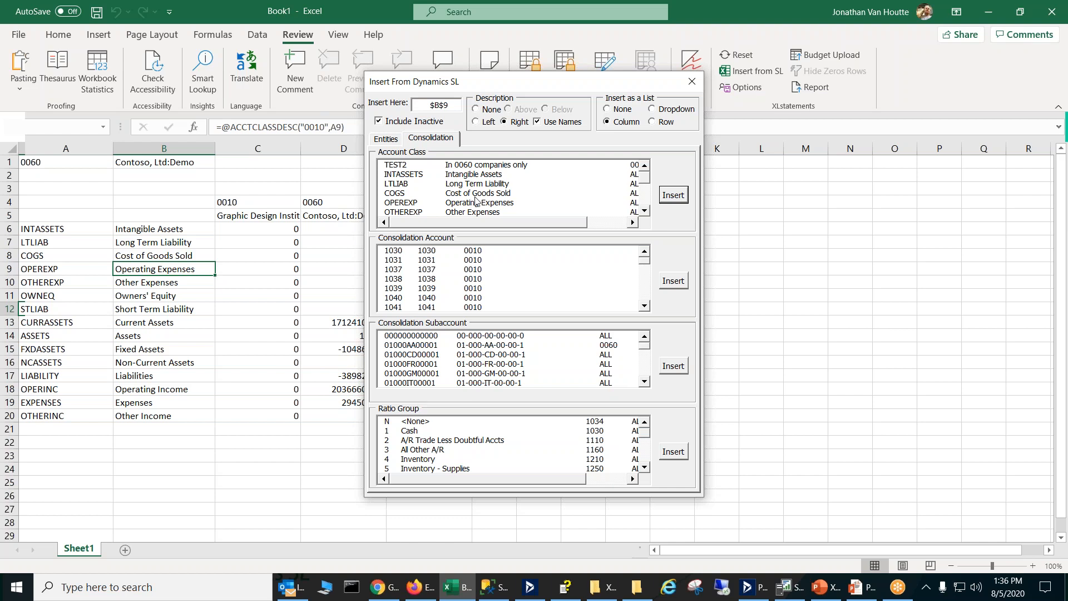
left_click(393, 138)
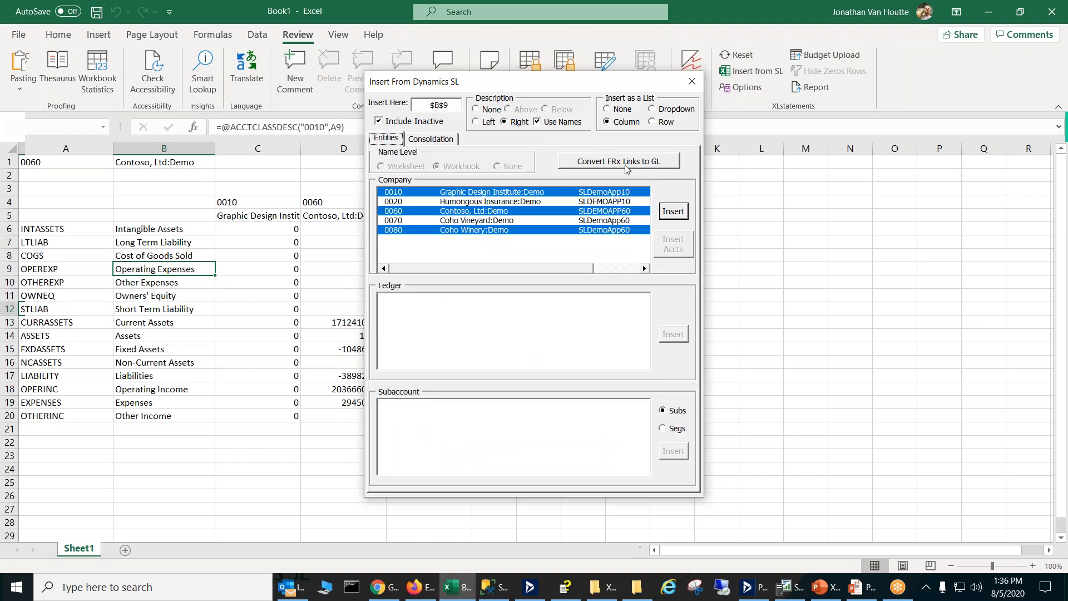
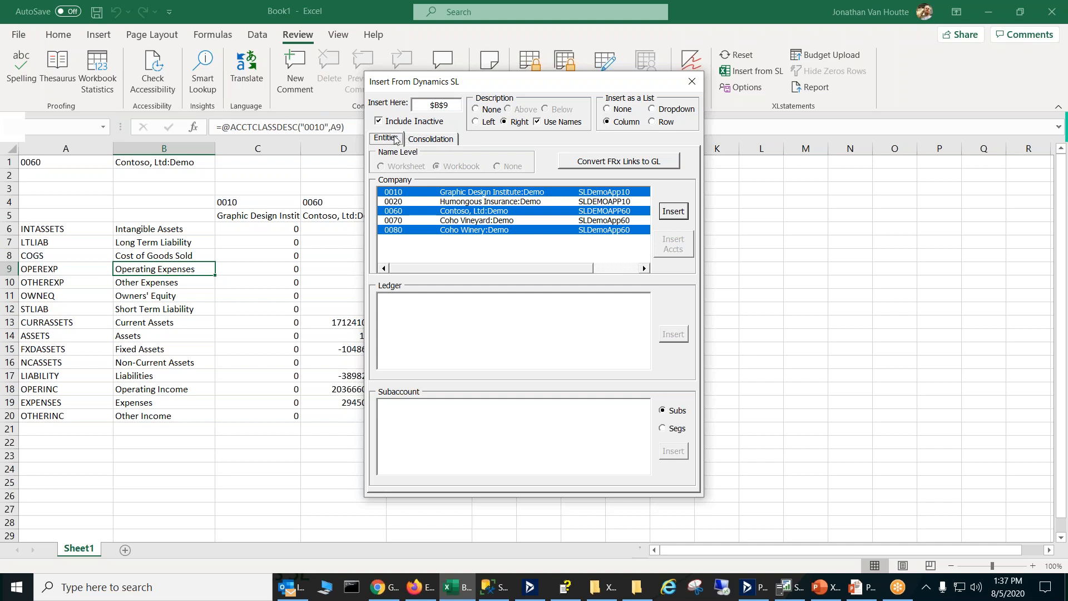
left_click(418, 143)
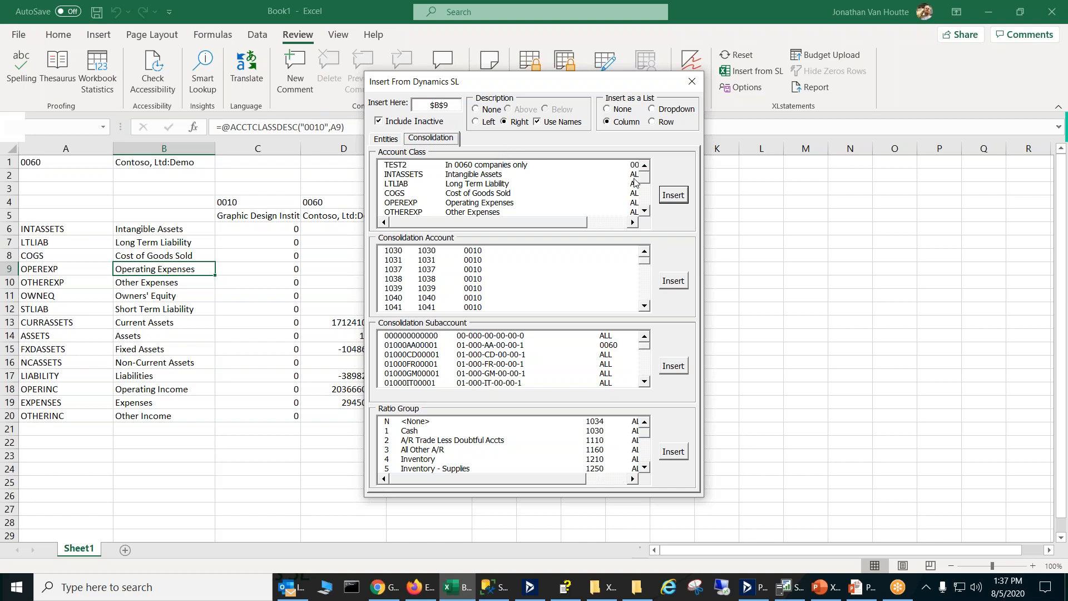
View the subaccount segment IDs of the Company Segment for company 0060 Contoso, Ltd:Demo.
mouse_move(650, 183)
left_mouse_down()
mouse_move(652, 207)
mouse_move(650, 179)
left_mouse_up()
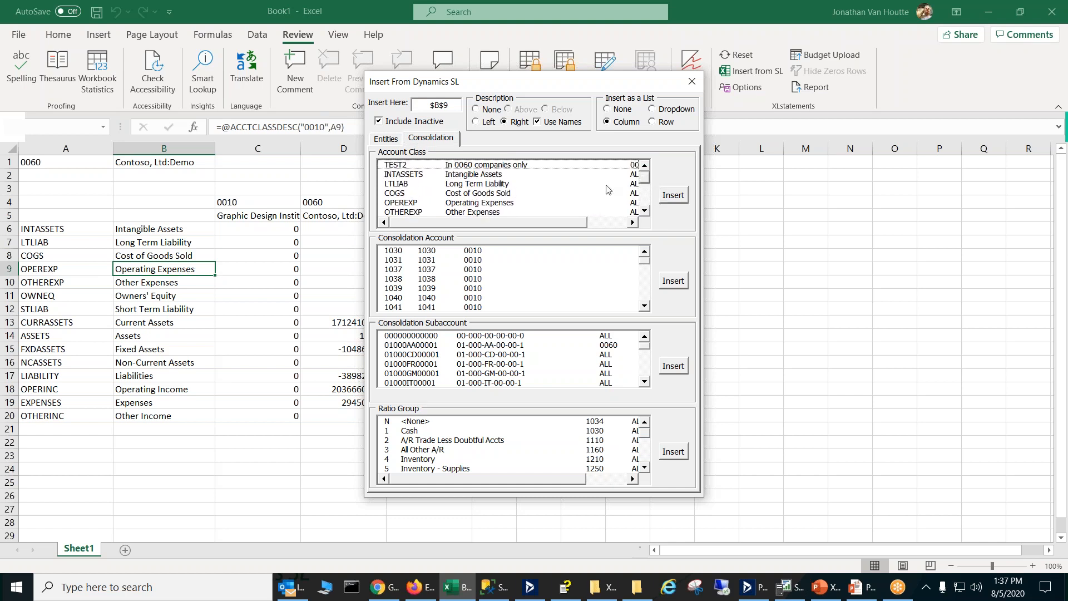
left_click(510, 204)
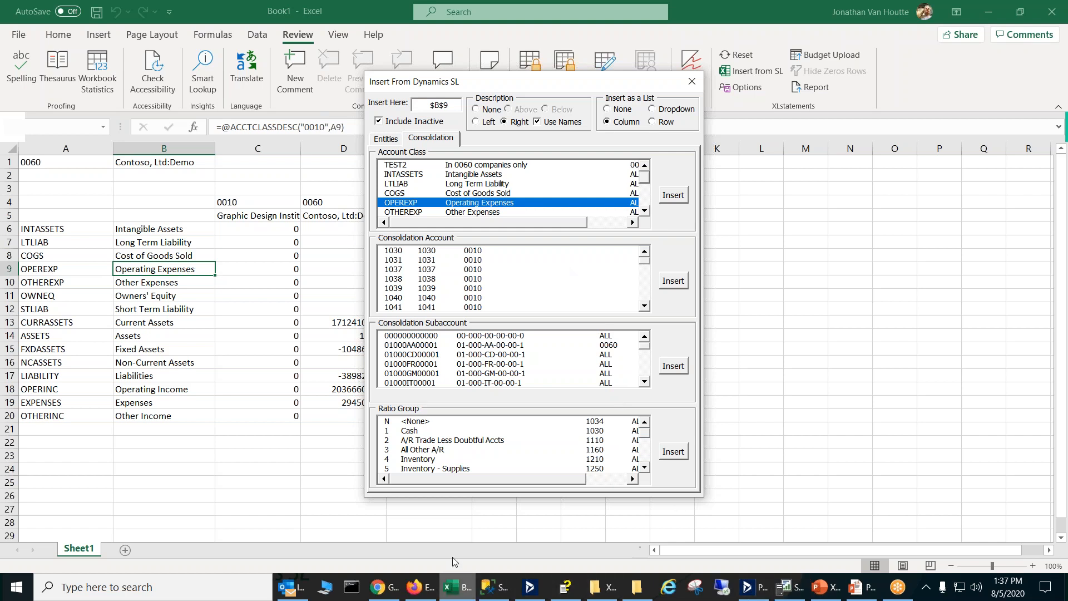
left_click(378, 137)
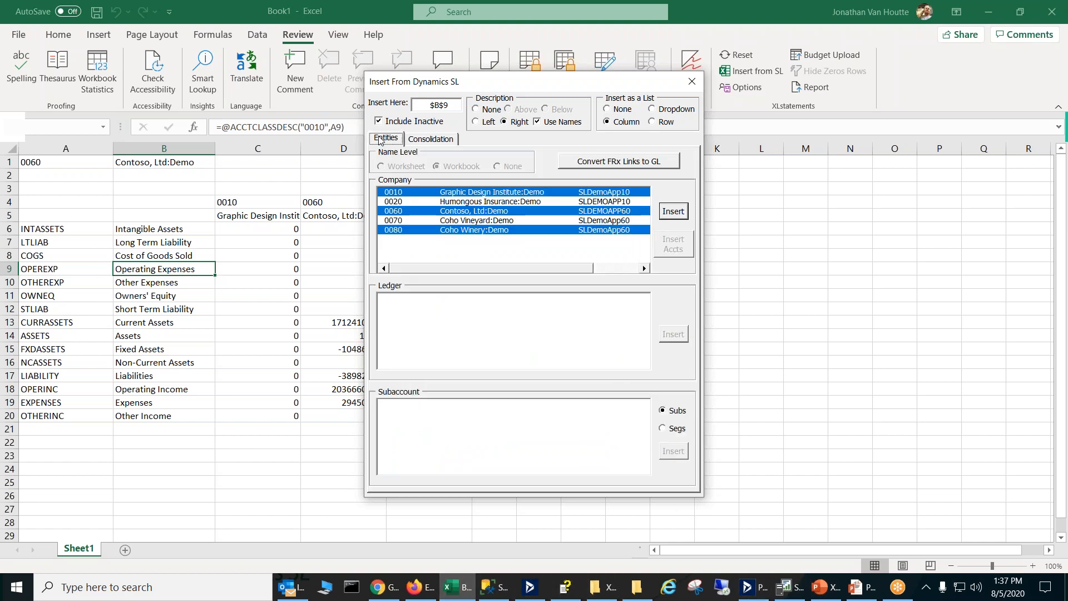
left_click(480, 212)
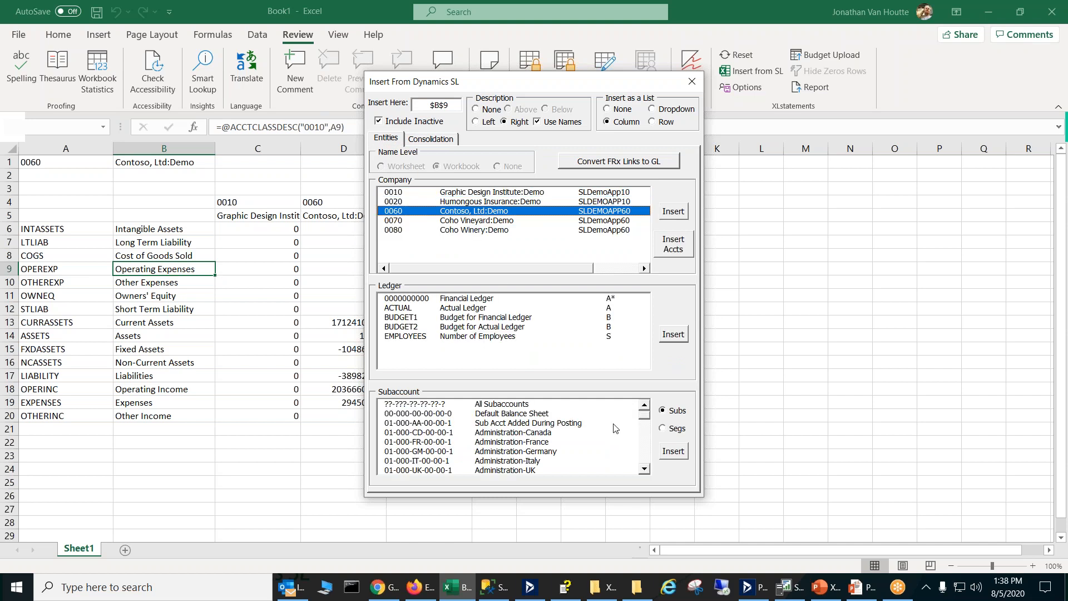
left_click(667, 430)
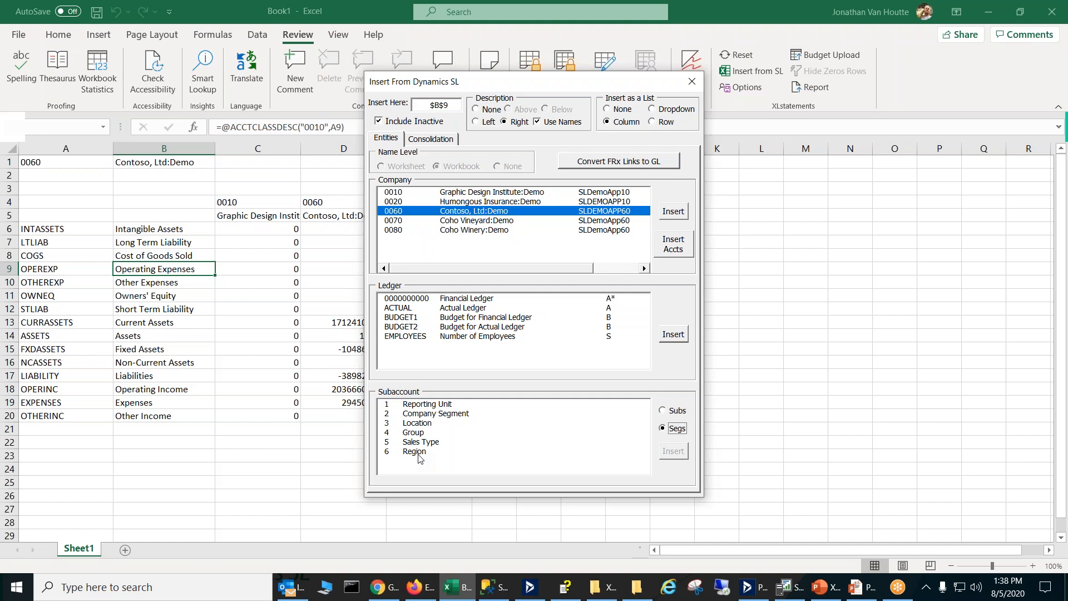
left_click(444, 418)
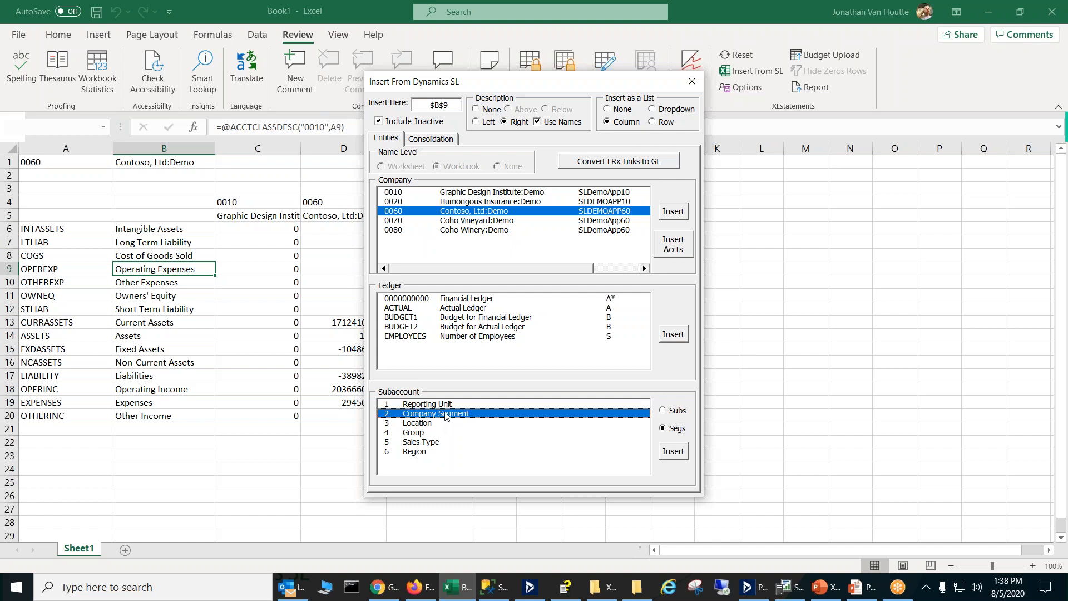
left_click(682, 457)
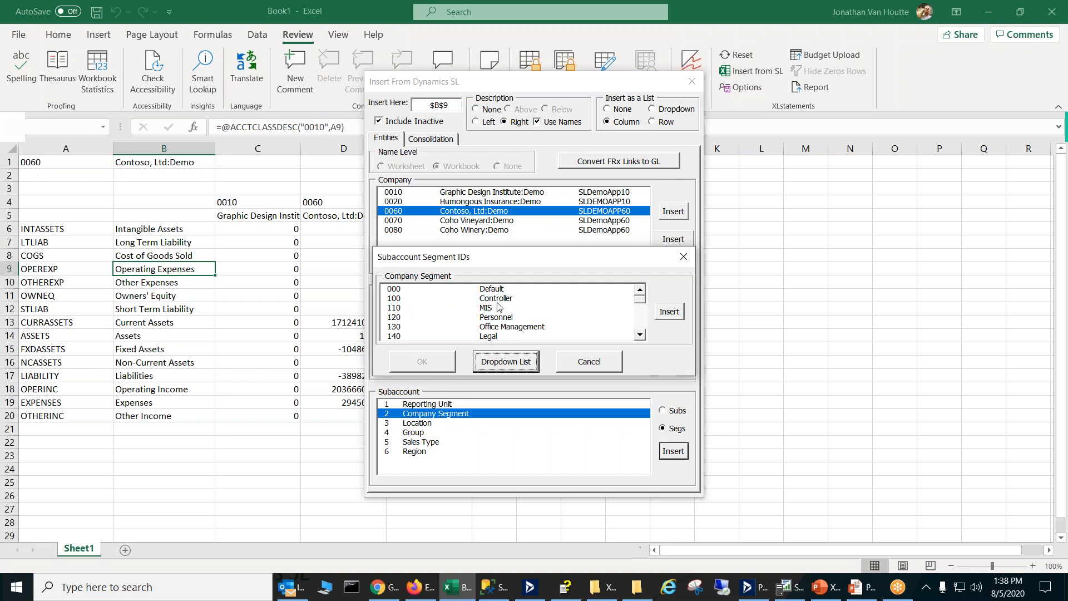
Switch to Microsoft Dynamics SL and view the SUBACCOUNT segments in Flexkey Definition under Shared Information.
mouse_move(535, 594)
left_click(495, 520)
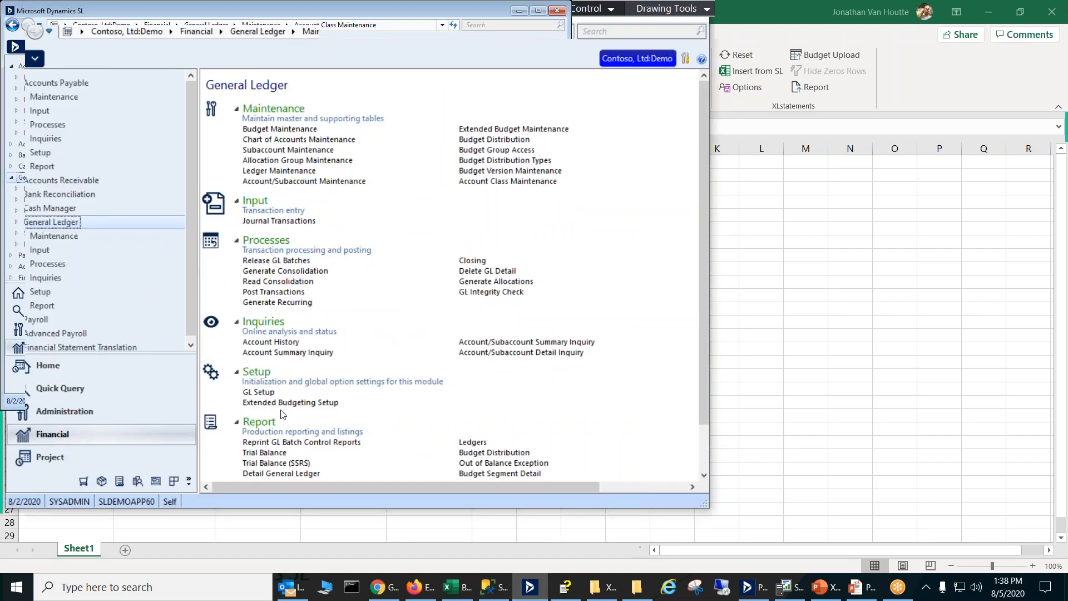
left_click(158, 480)
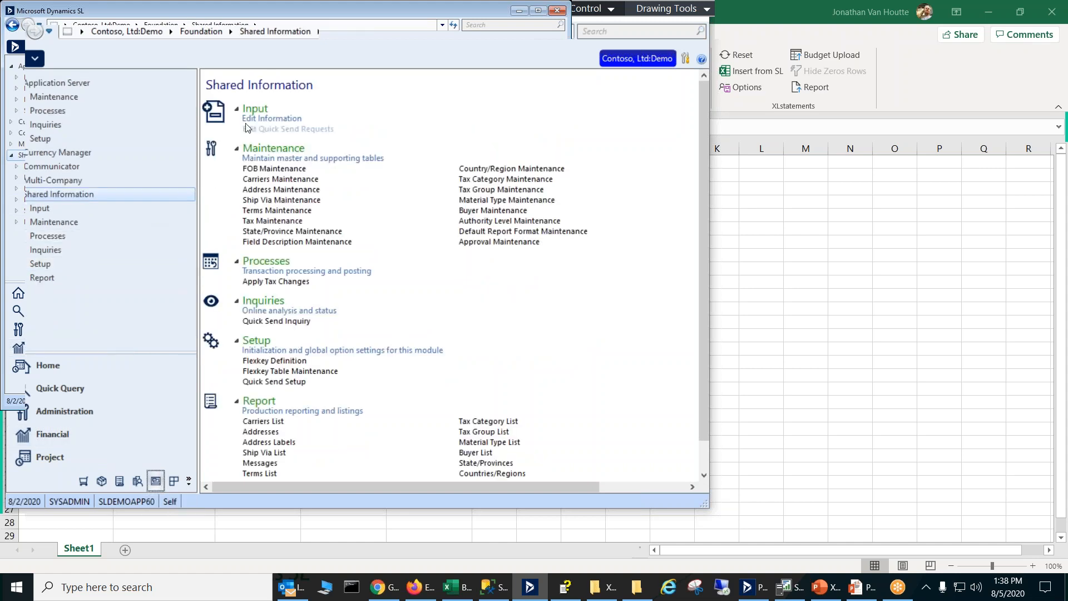
left_click(287, 361)
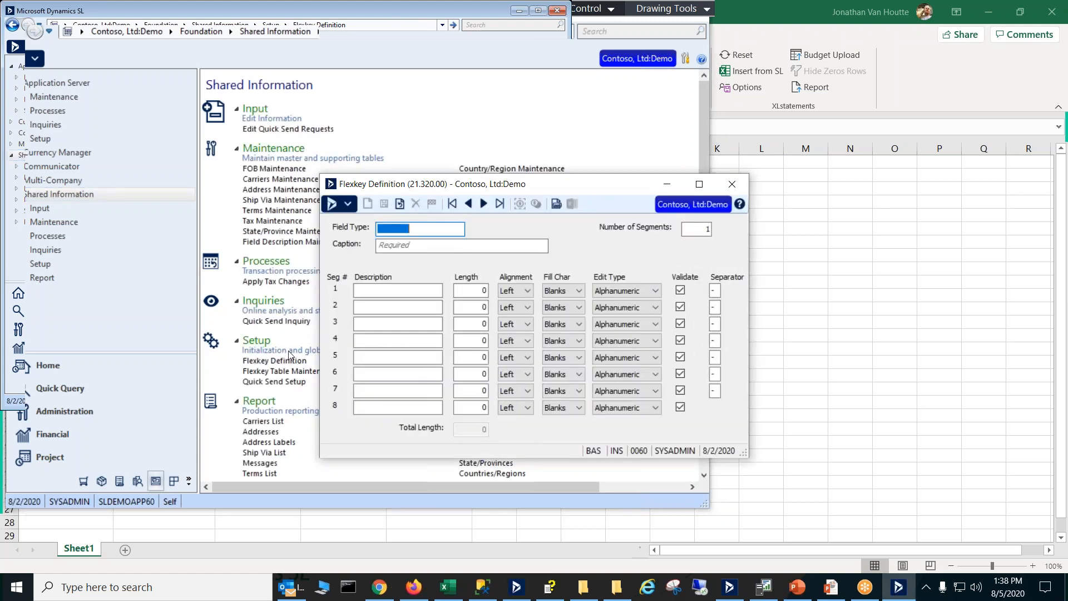
type("s")
key("F3")
key("Return")
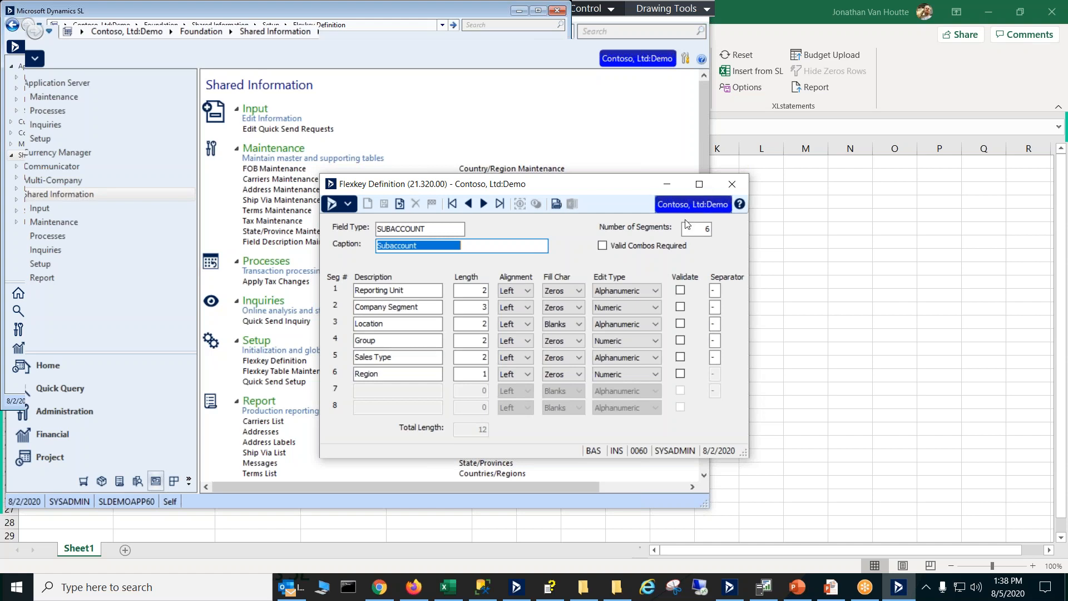
left_click(733, 187)
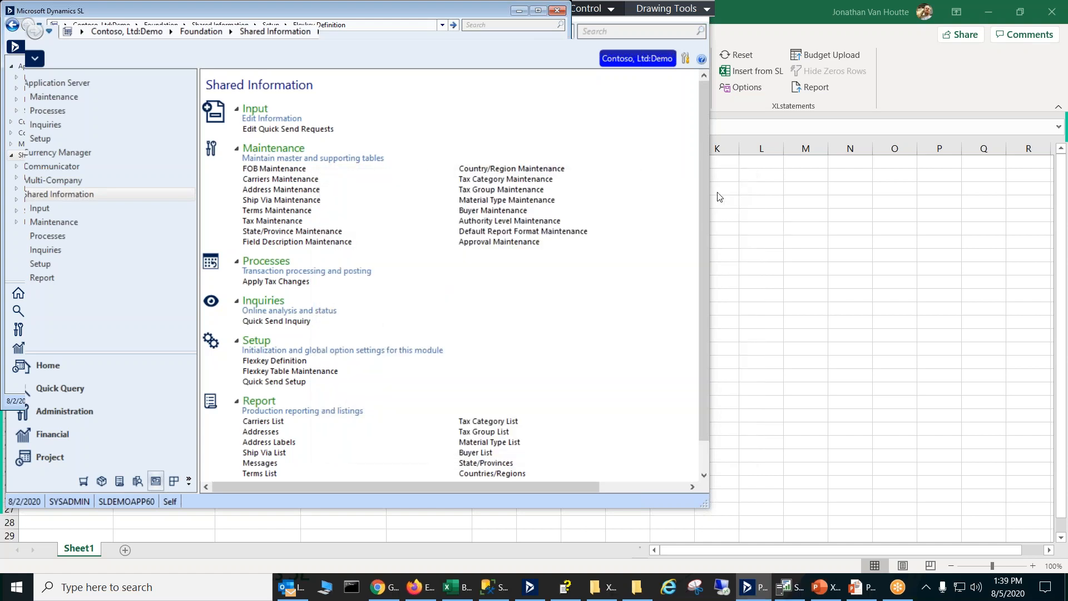
Look up the segment IDs and descriptions of SUBACCOUNT segment 1 in Flexkey Table Maintenance.
left_click(289, 371)
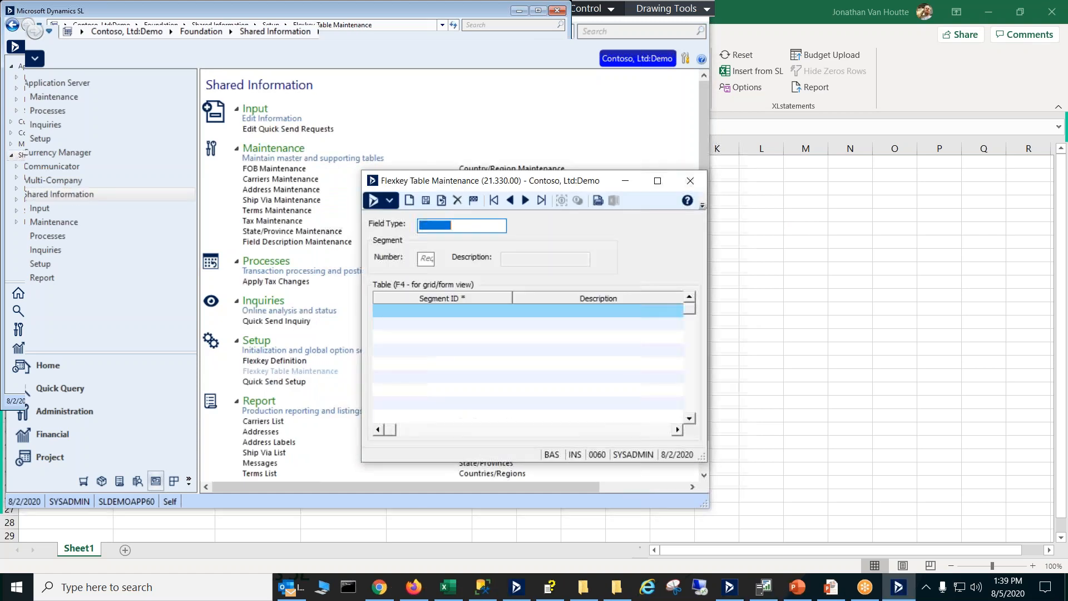
key("F3")
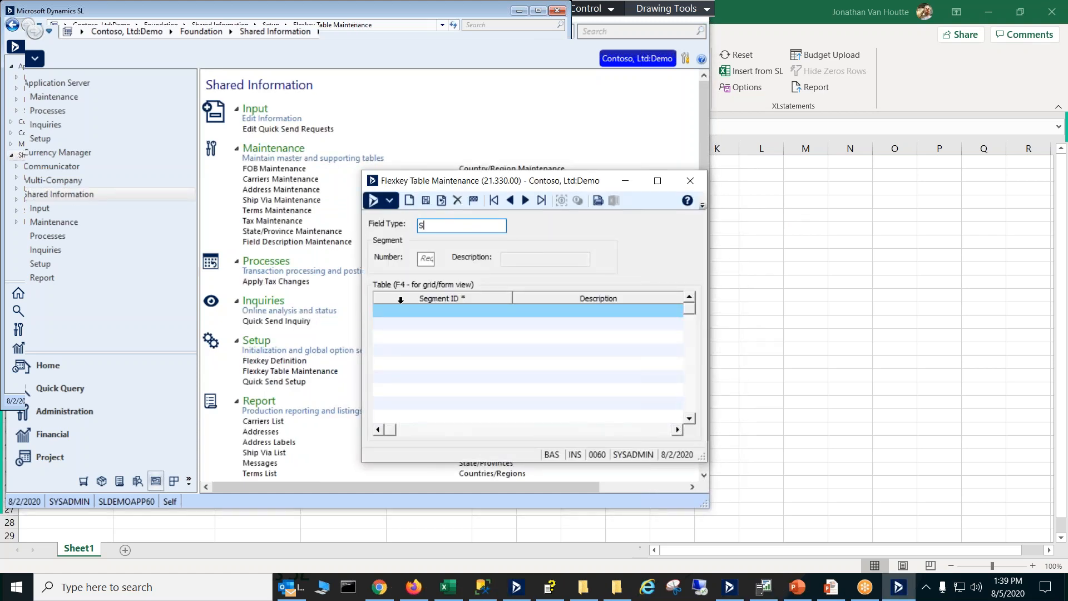
key("Return")
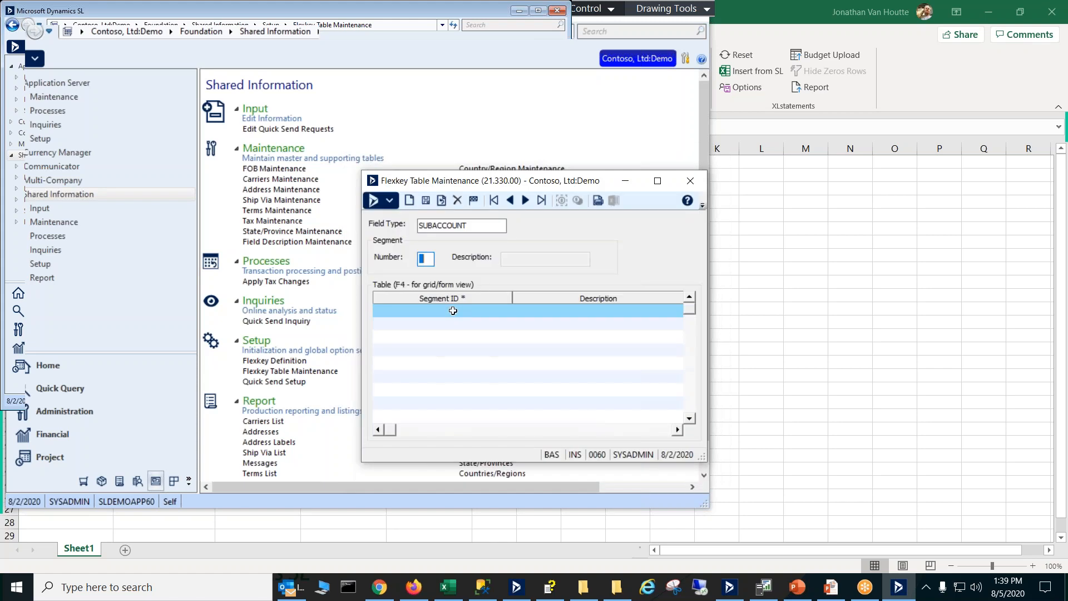
type("1")
left_click(458, 317)
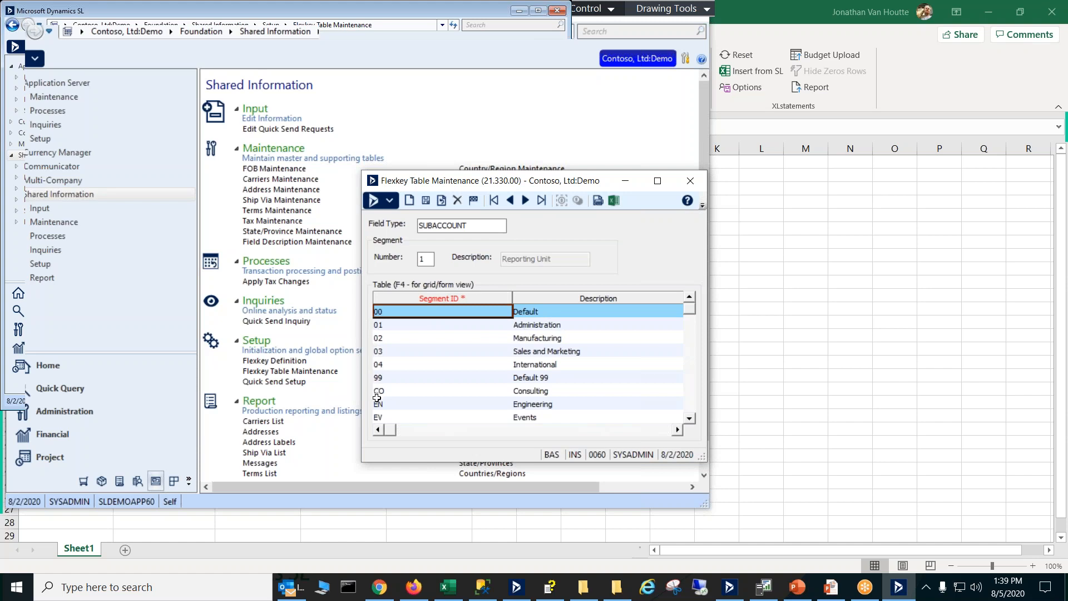
left_click(529, 368)
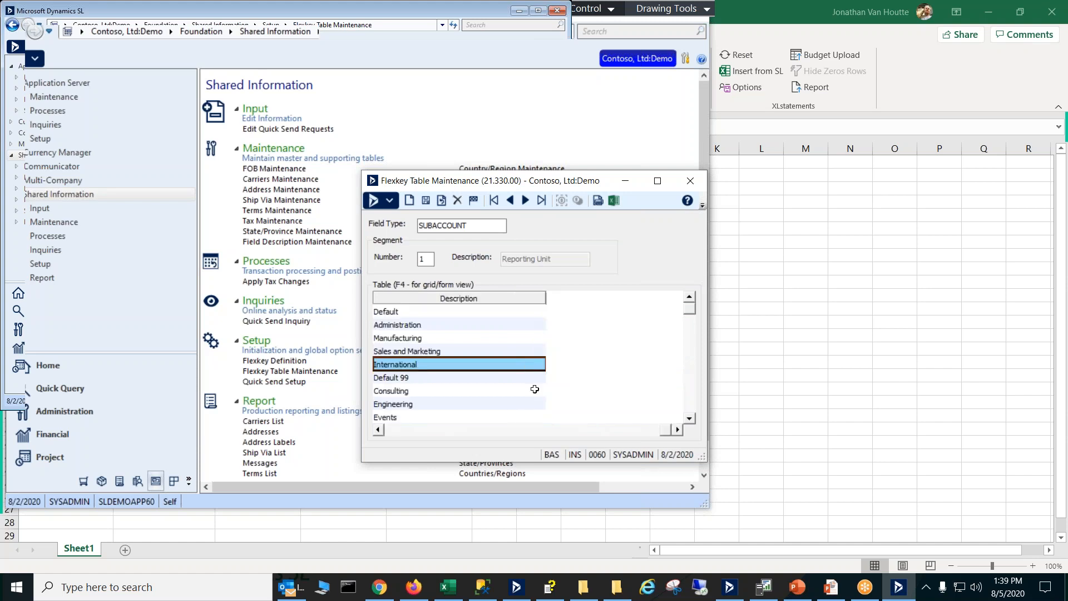
key("Left")
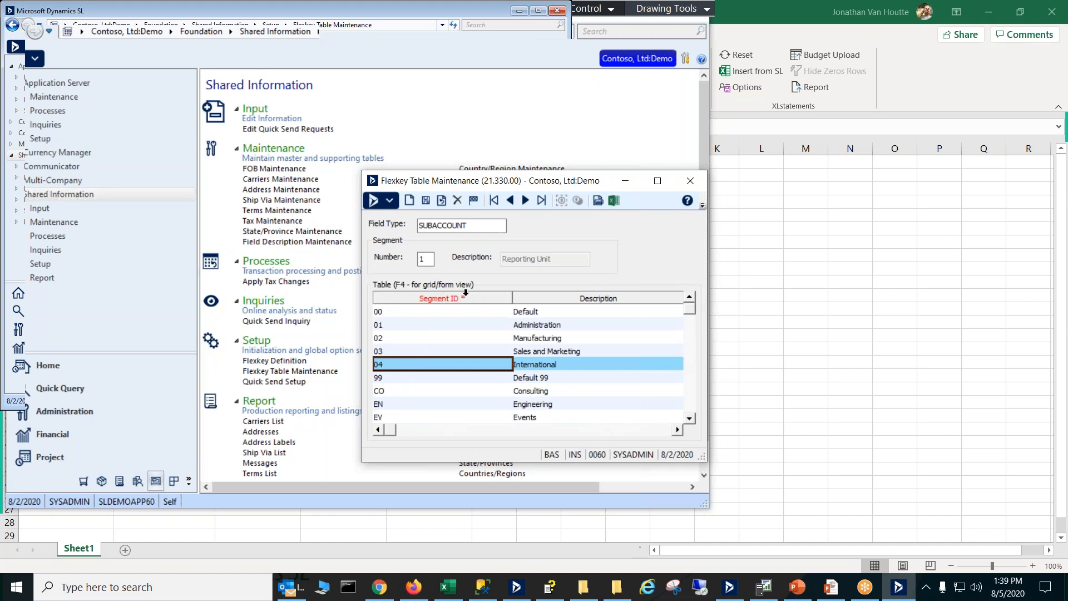
left_click(692, 180)
Reopen Flexkey Definition to review the SUBACCOUNT segments, and return to Excel, dismissing the segment ID list.
left_click(286, 363)
type("SUBACCOUNT")
key("Tab")
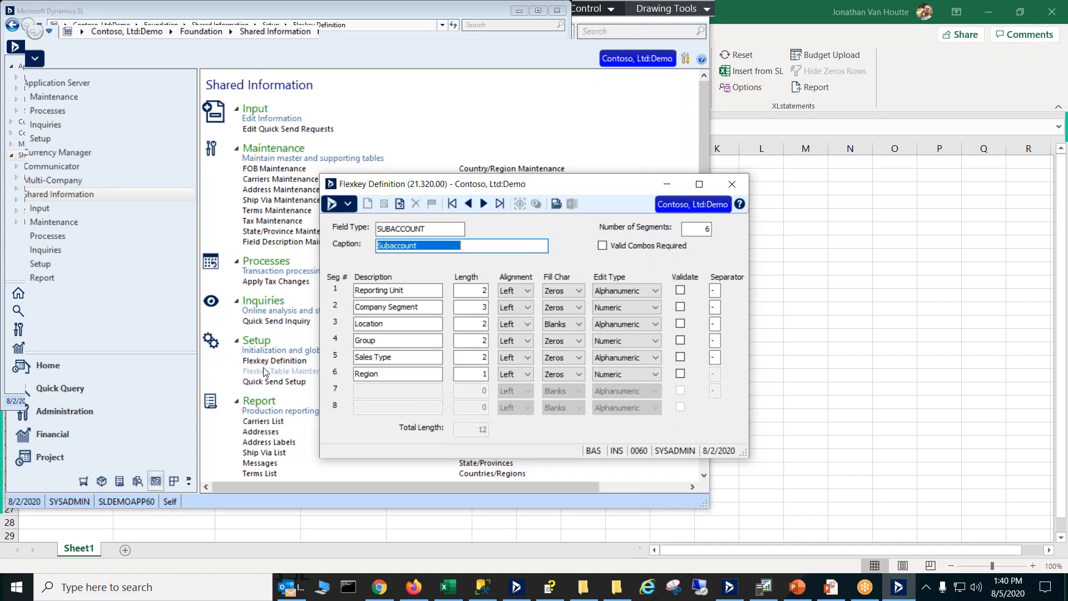
left_click(731, 184)
left_click(795, 231)
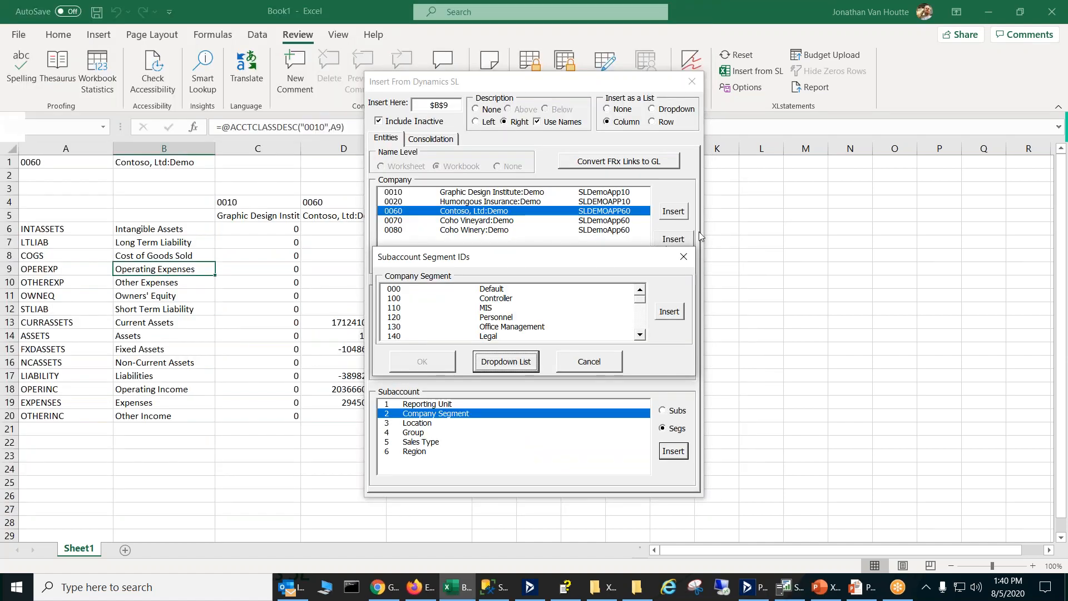
left_click(600, 359)
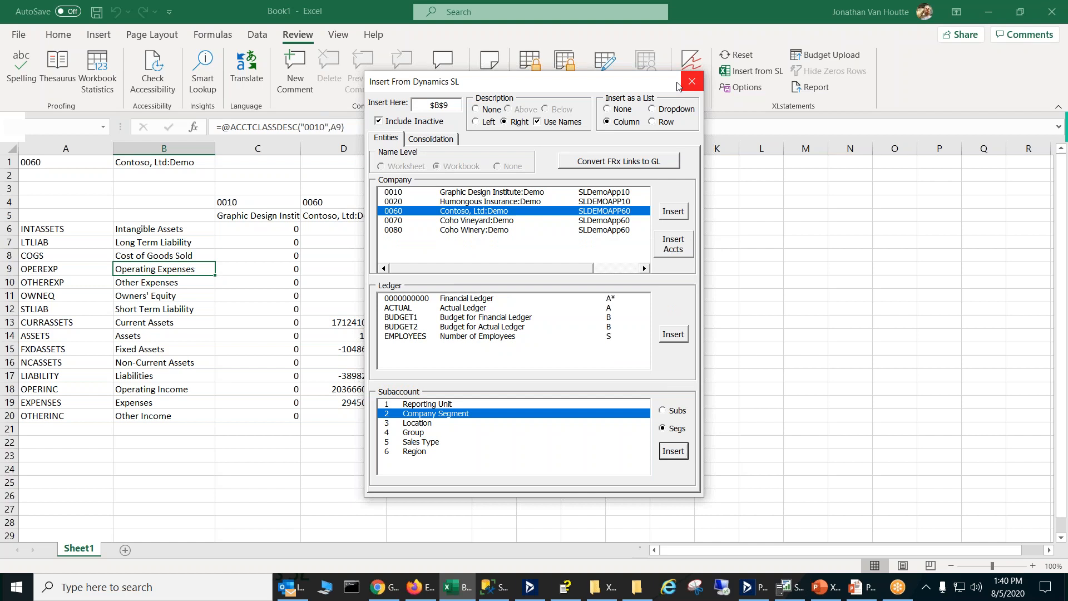
Insert a dropdown combining the Reporting Unit and Location subaccount segments of company 0060 at cell A3.
left_click(660, 107)
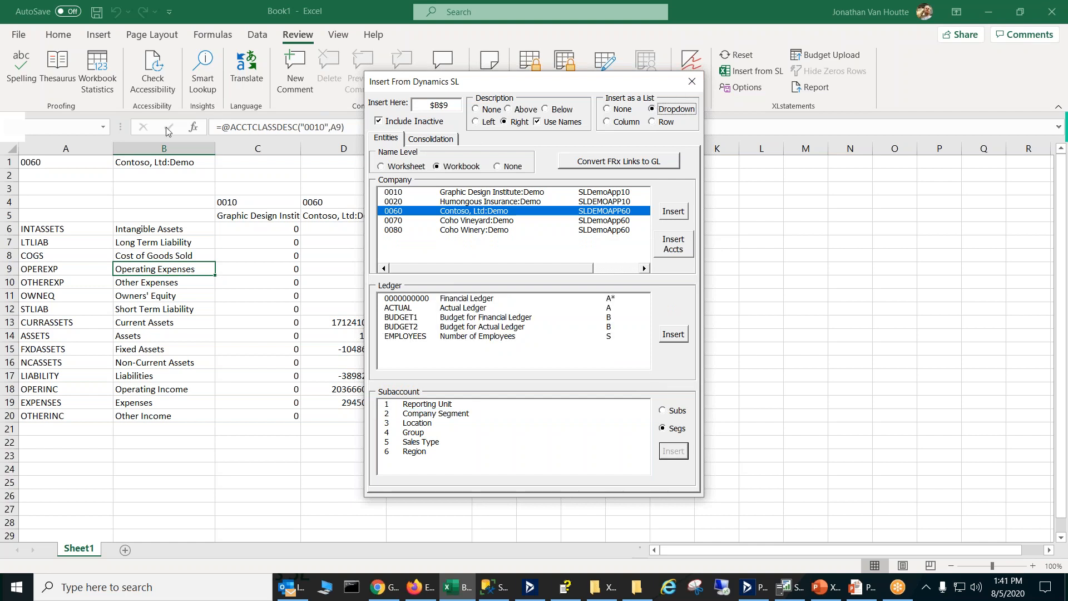
left_click(48, 191)
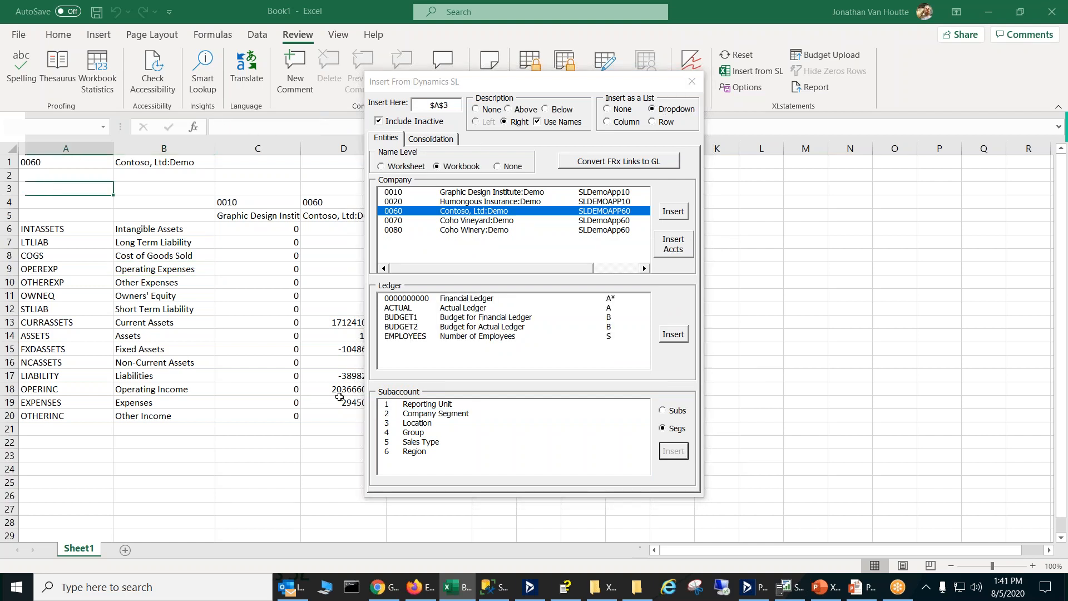
left_click(426, 405)
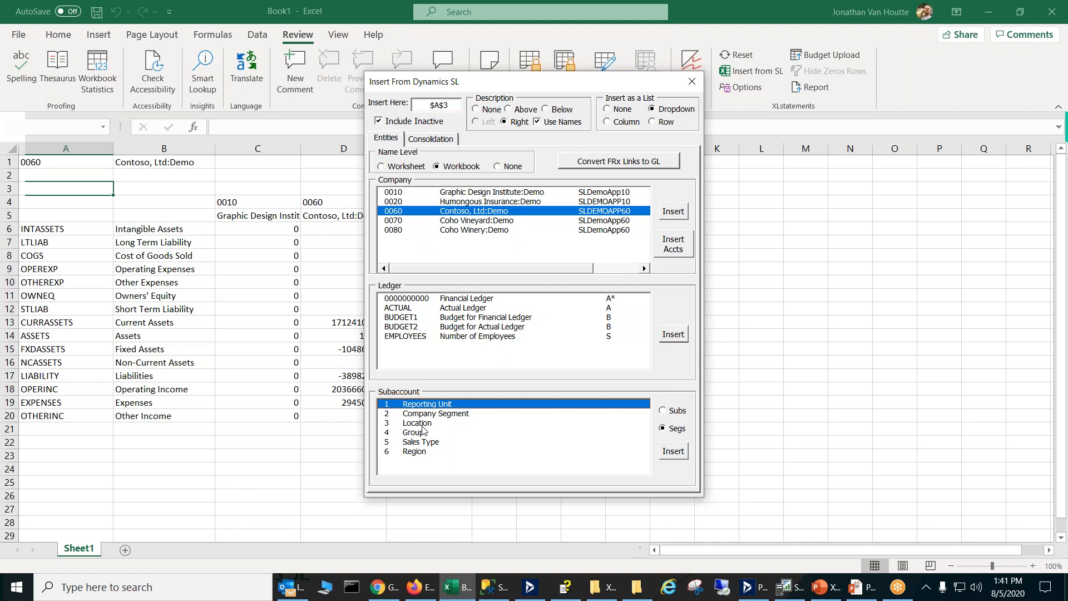
left_click(421, 424)
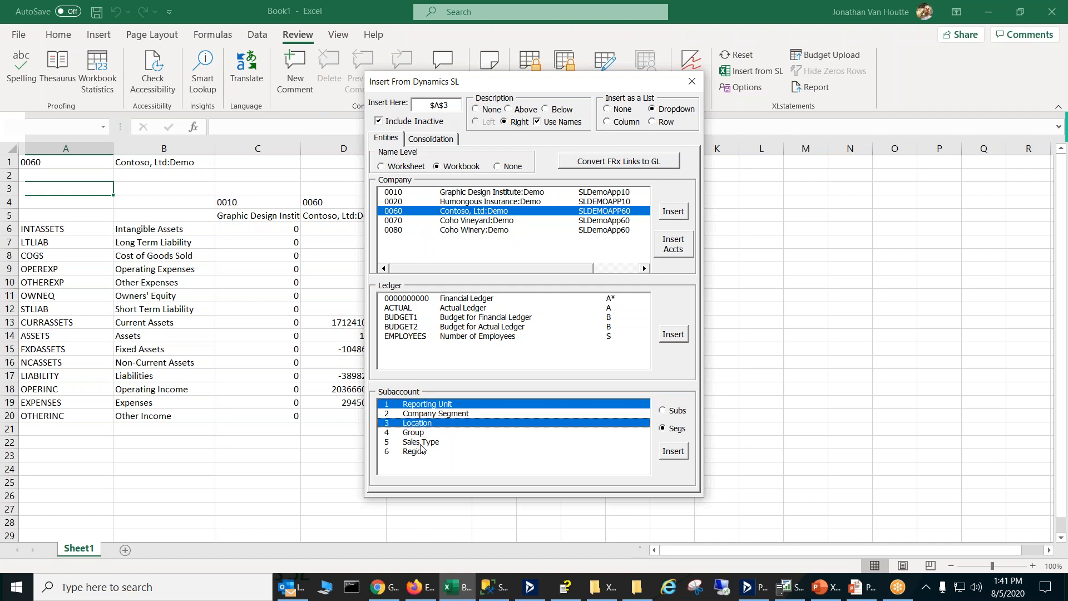
left_click(669, 451)
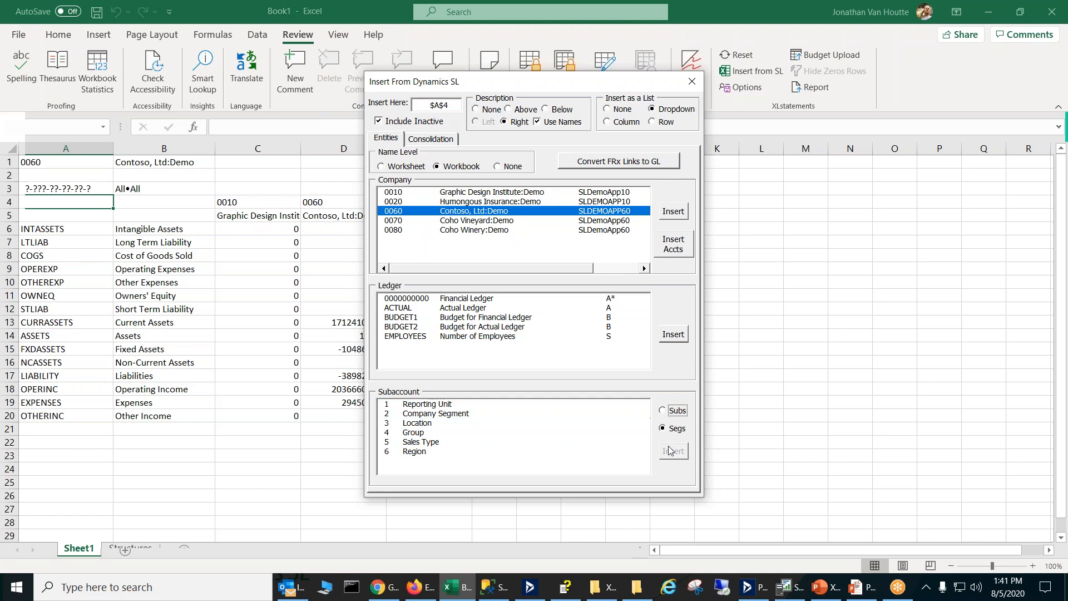
left_click(691, 81)
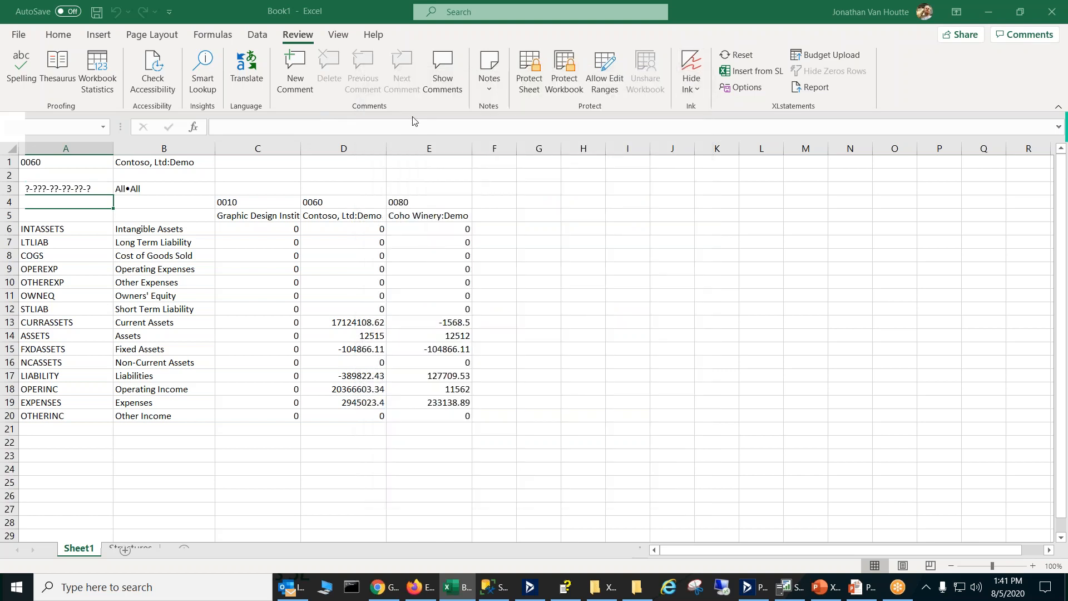
Choose Administration•Germany from the subaccount segment dropdown in cell B3.
left_click(153, 187)
left_click(220, 190)
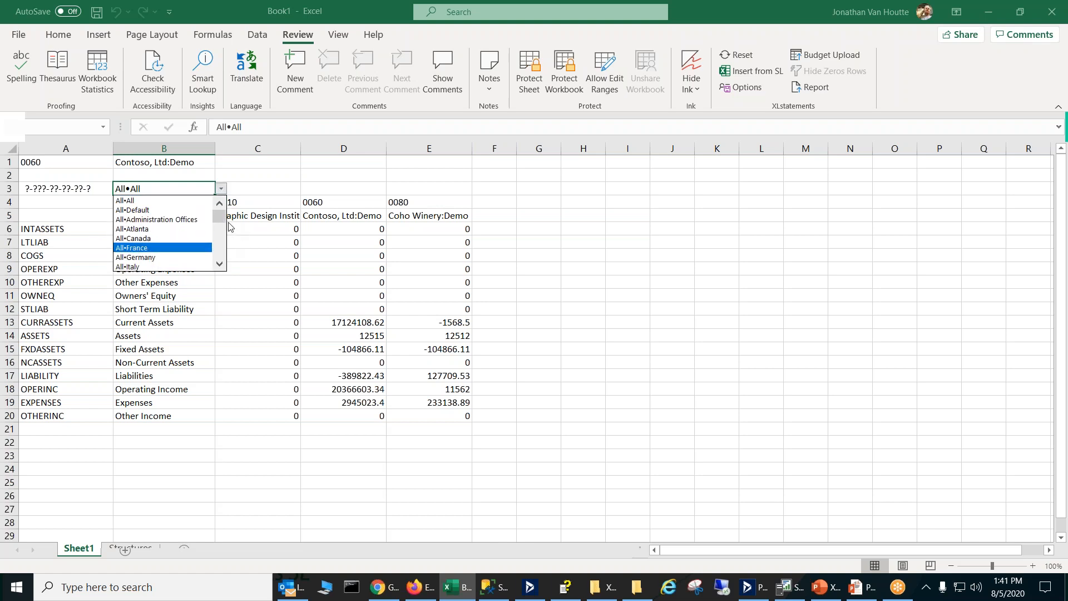
left_click_drag(221, 218, 225, 241)
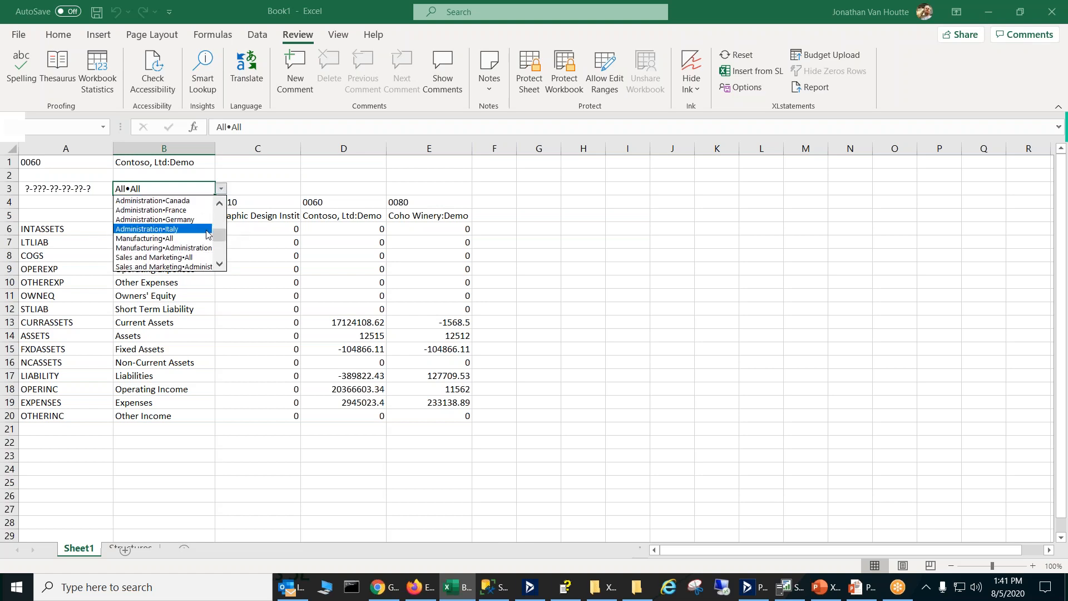
left_click(155, 219)
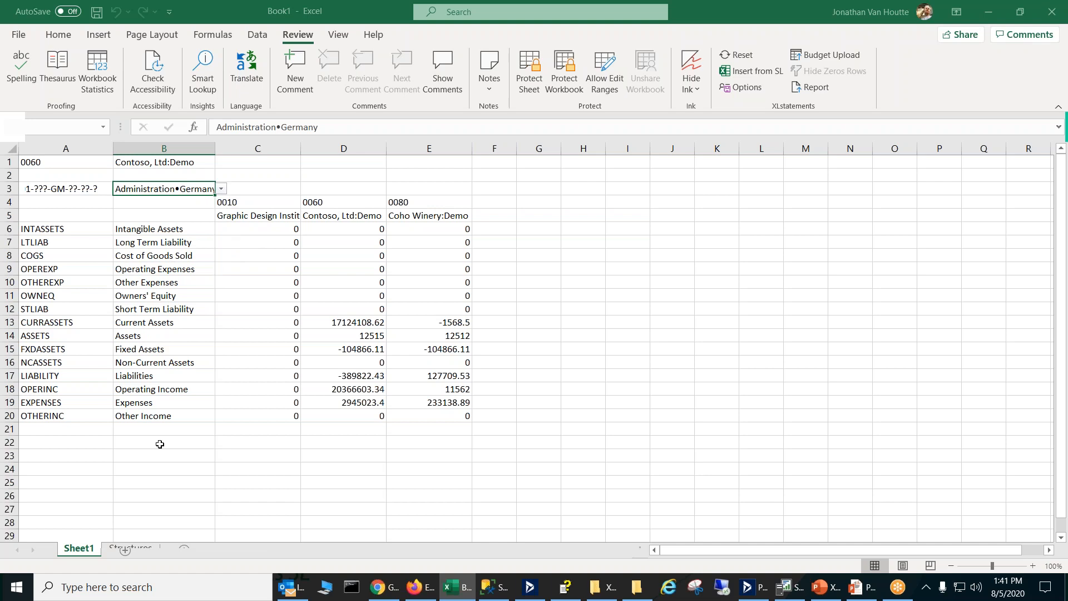
Examine the Structures sheet's masks, IDs and names for the reporting unit and location combinations, such as Administration•Italy and Administration•Canada.
left_click(139, 547)
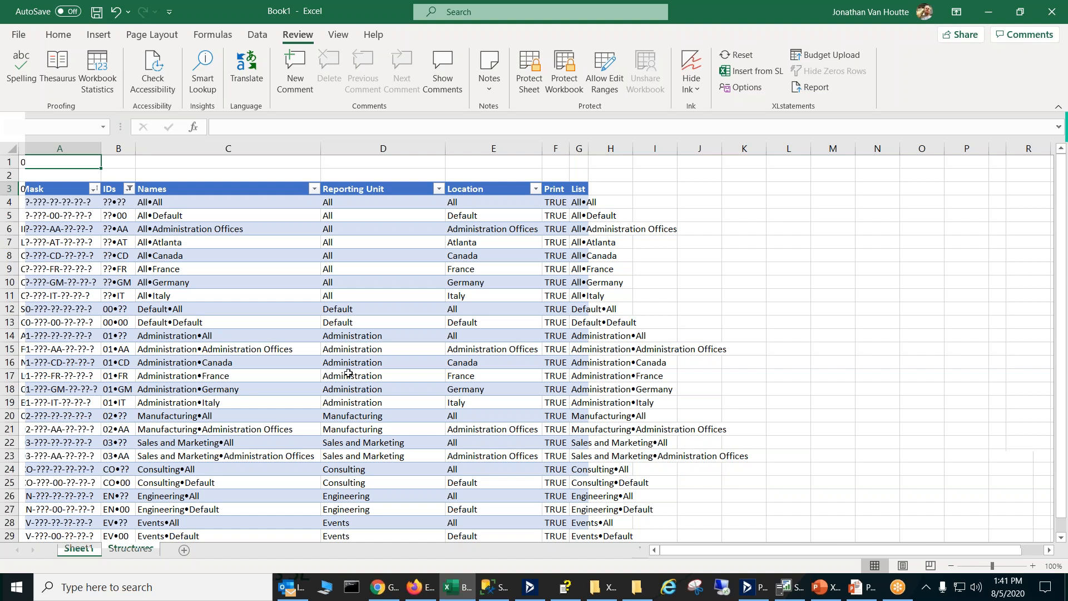
left_click(354, 402)
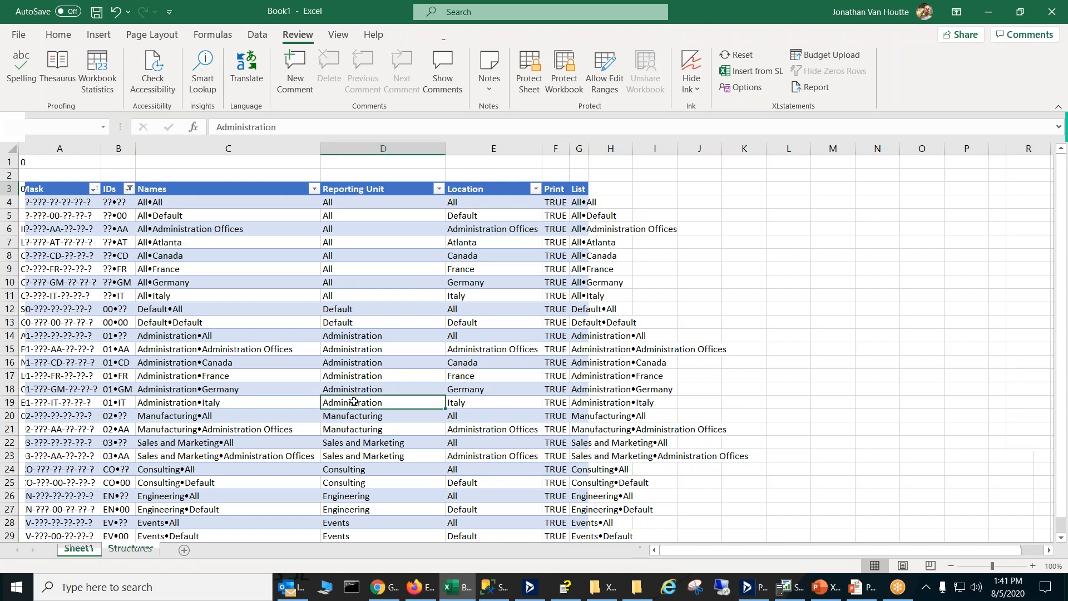
left_click(129, 402)
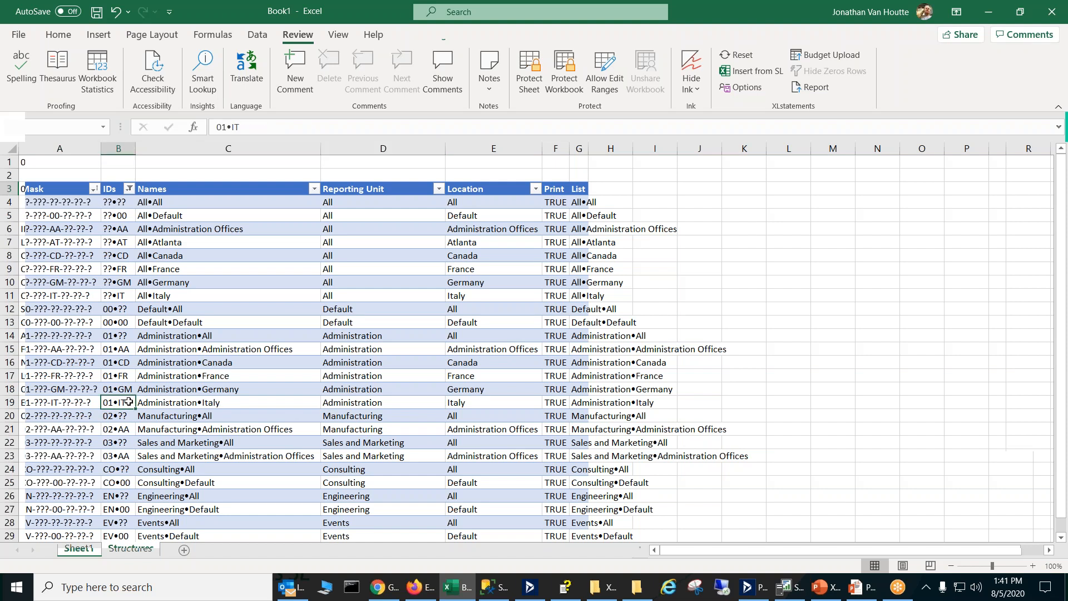
left_click(230, 404)
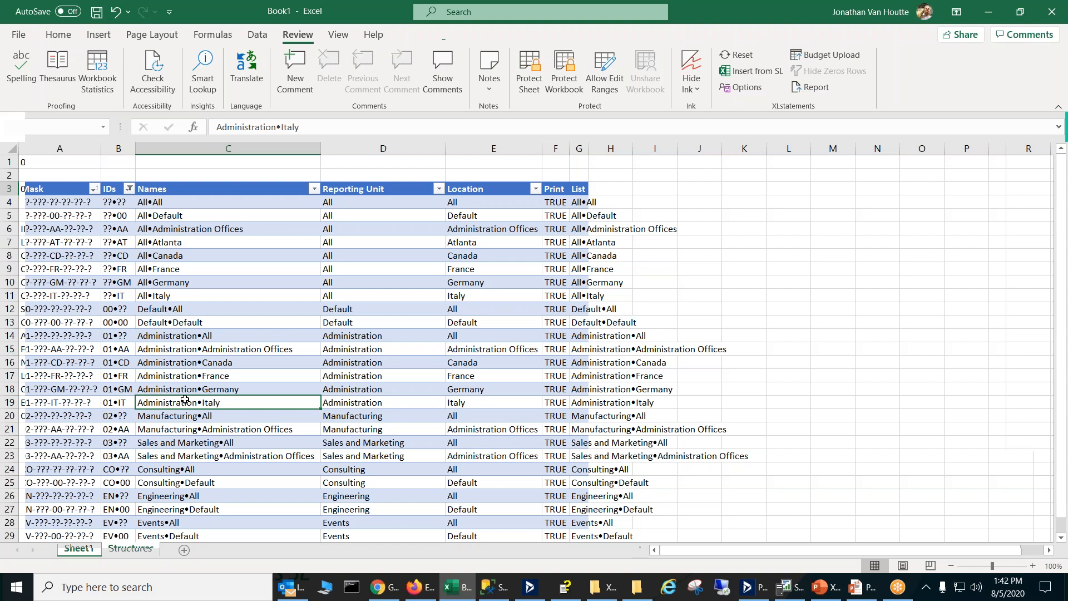
left_click(196, 361)
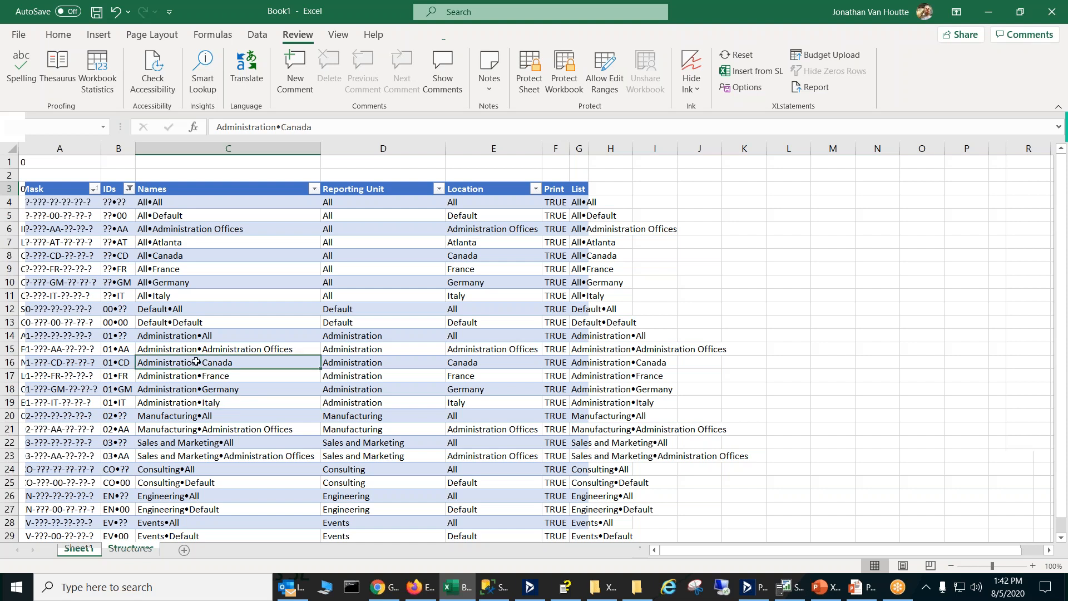
Inspect the wildcard masks in the Structures sheet's Mask column and the formulas behind its List column for the All combinations.
left_click(41, 204)
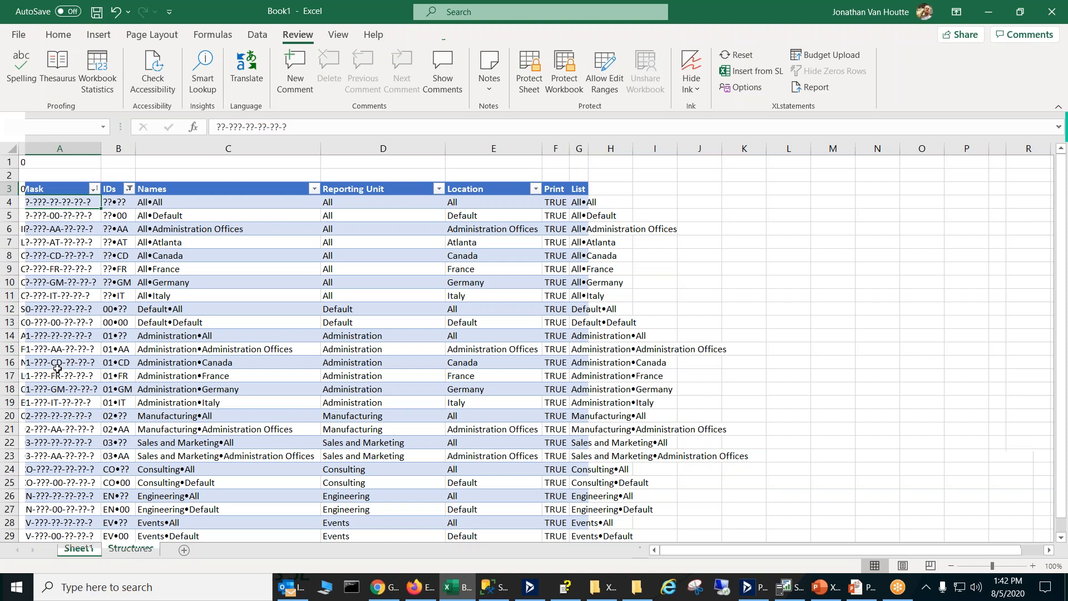
left_click(58, 230)
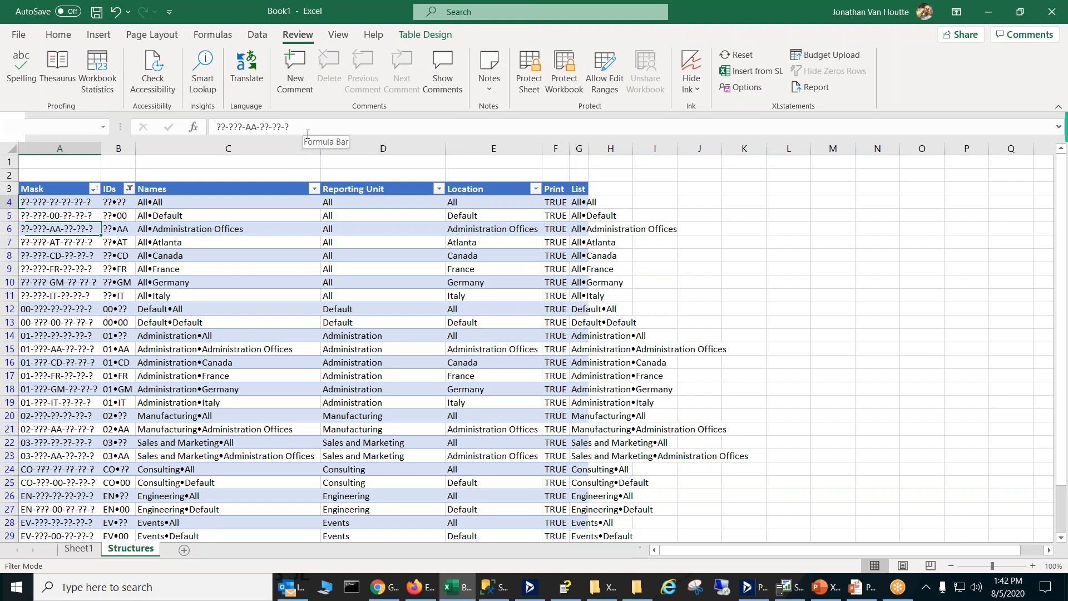
left_click(61, 256)
left_click(58, 307)
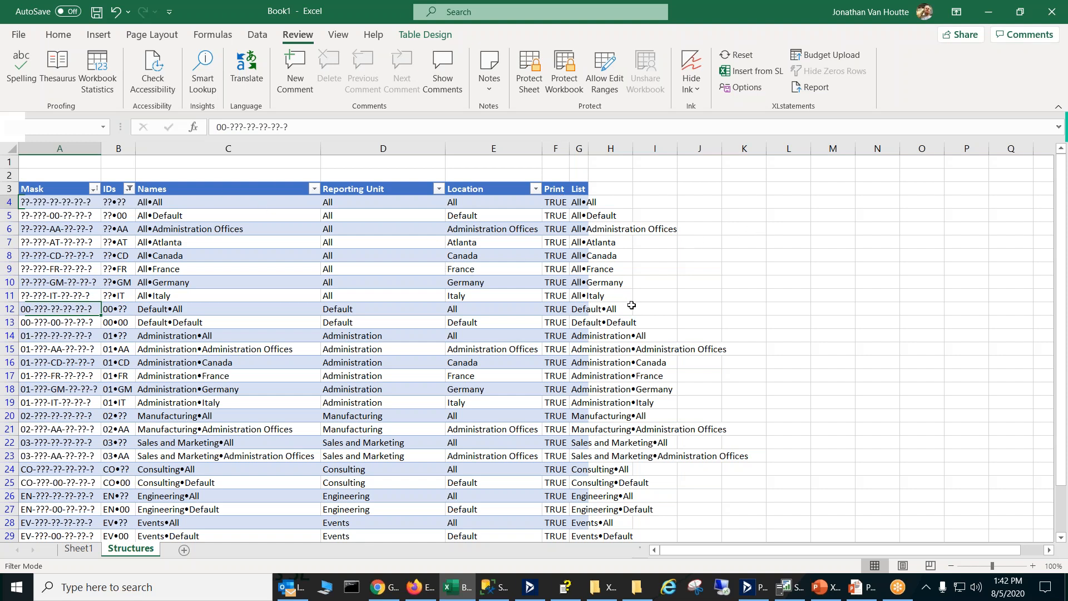
left_click(576, 202)
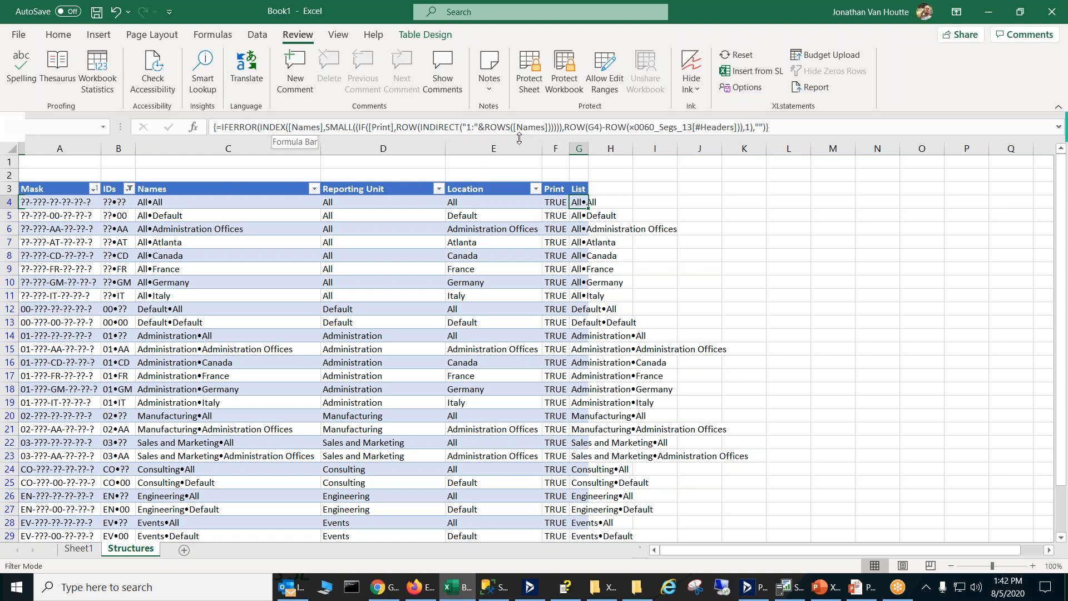
left_click(578, 227)
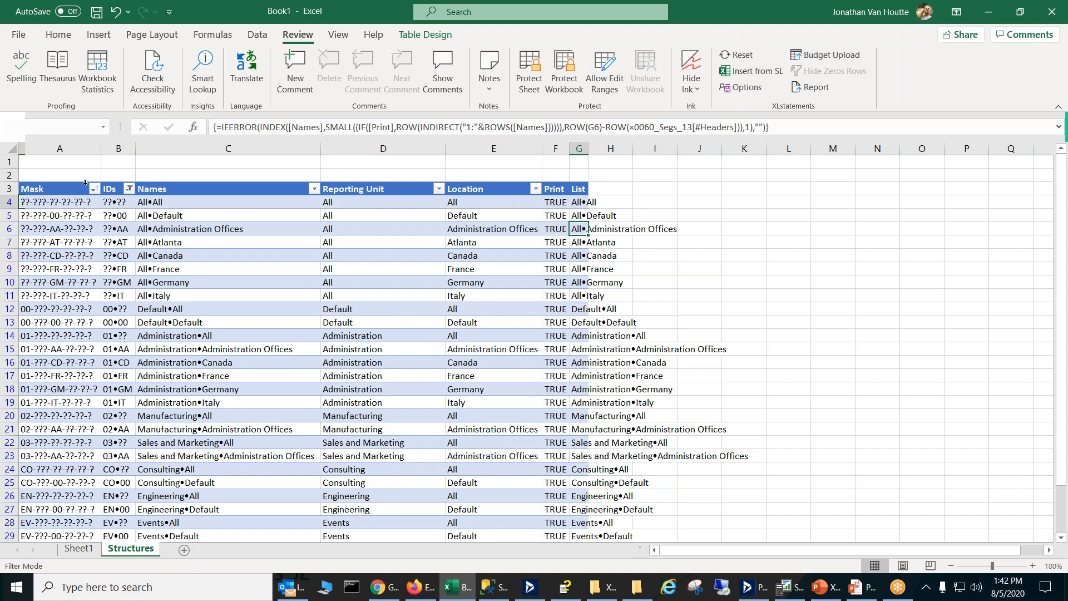
Filter the Structures table's IDs column to exclude ??•CD, ??•GM and ??•IT, and check the remaining rows.
left_click(130, 188)
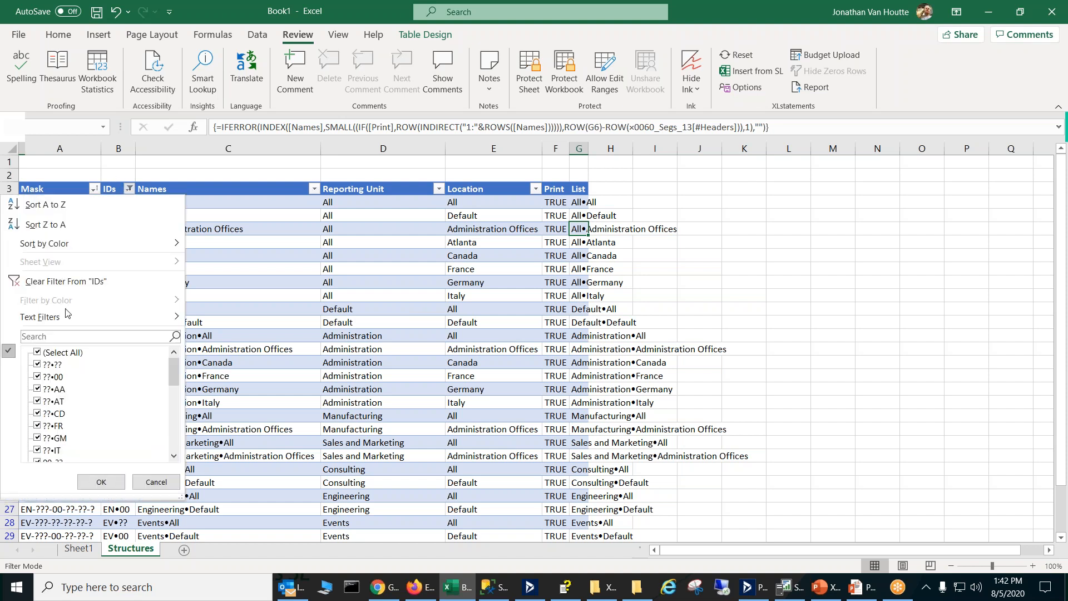
left_click(37, 413)
left_click(39, 438)
left_click(37, 450)
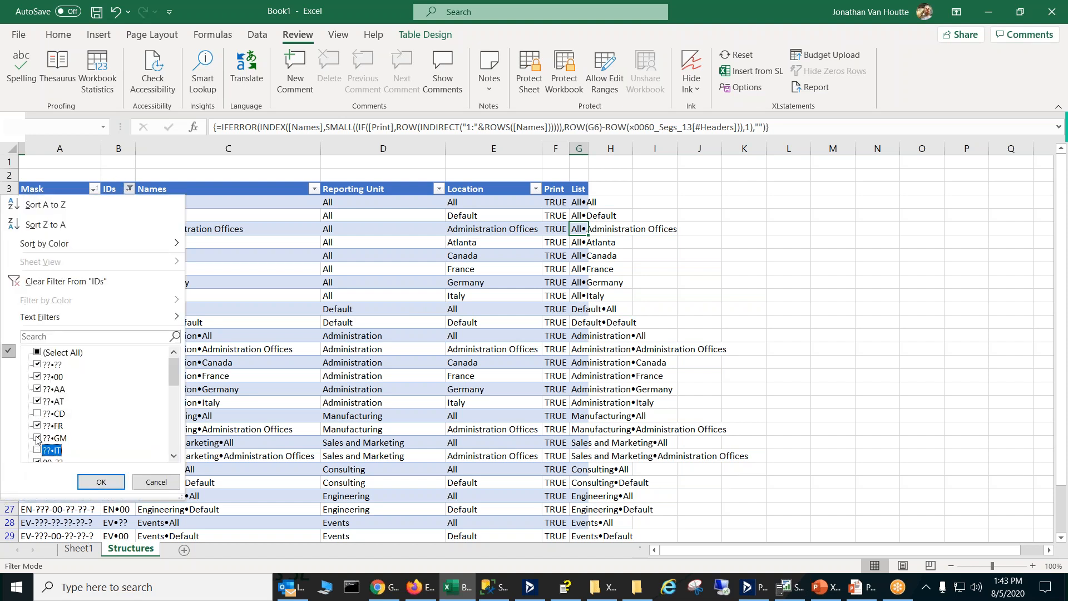
left_click(101, 482)
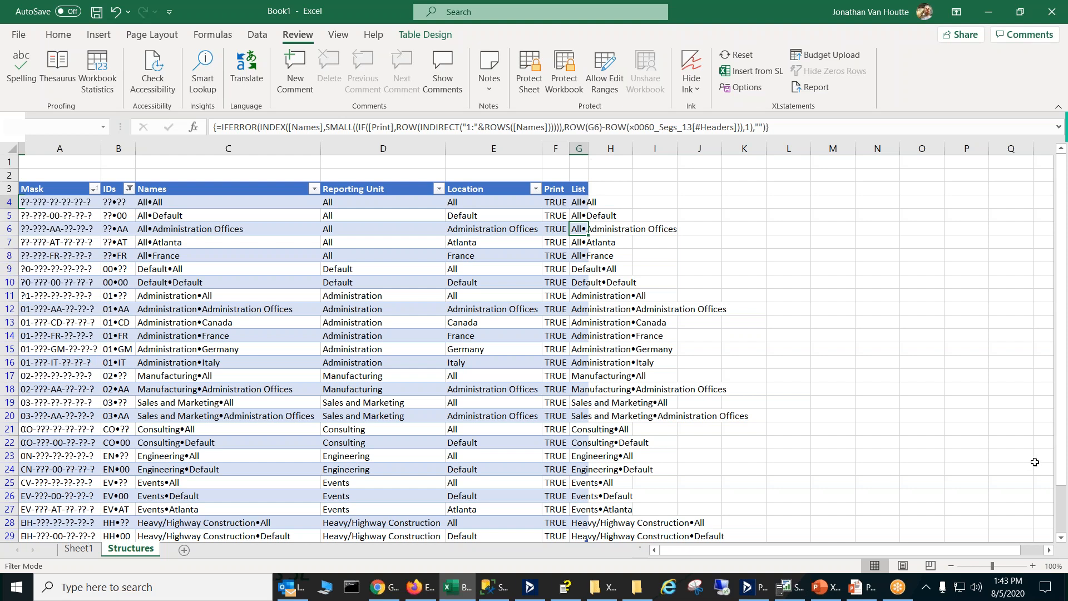
left_click_drag(1062, 482, 1061, 532)
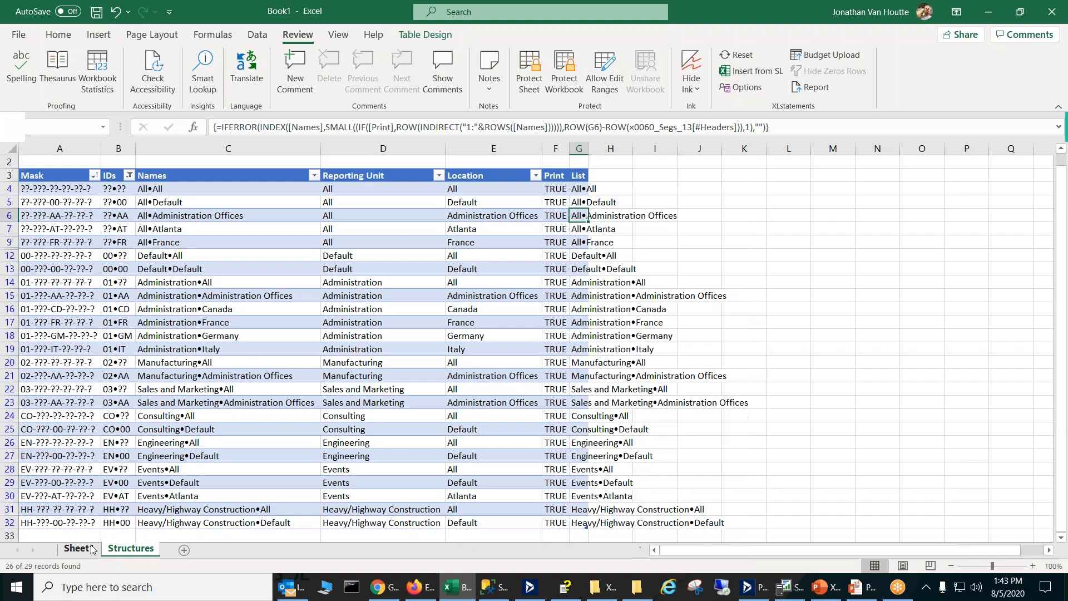
Review the filtered combinations in Sheet1's subaccount segment dropdown without changing the selection, and widen column B to fit Administration•Germany.
left_click(78, 549)
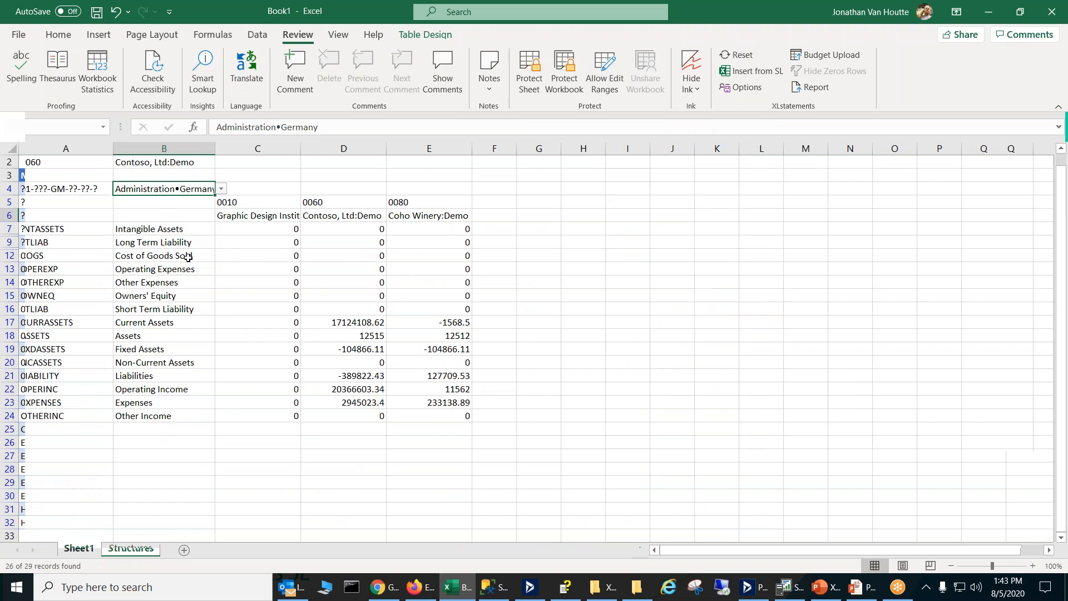
left_click(224, 190)
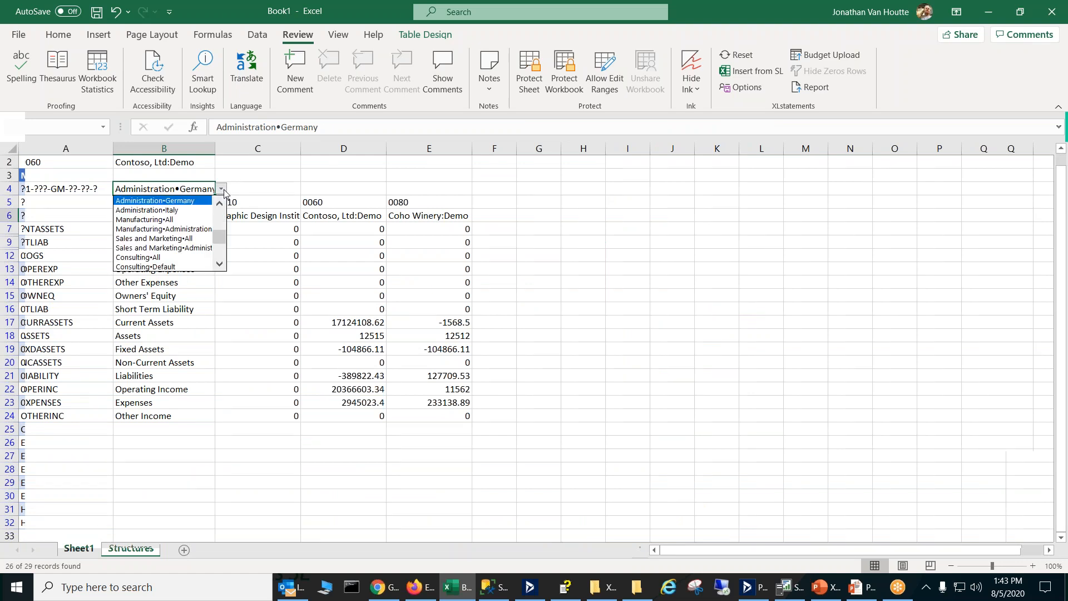
left_click_drag(221, 236, 222, 207)
left_click(220, 264)
left_click_drag(221, 266, 223, 207)
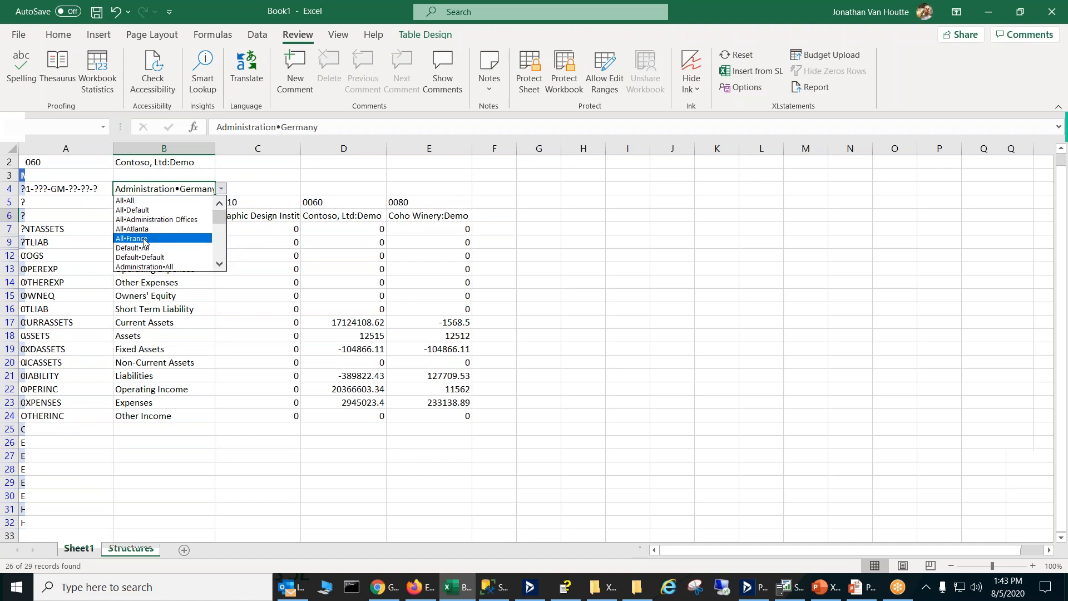
left_click(247, 175)
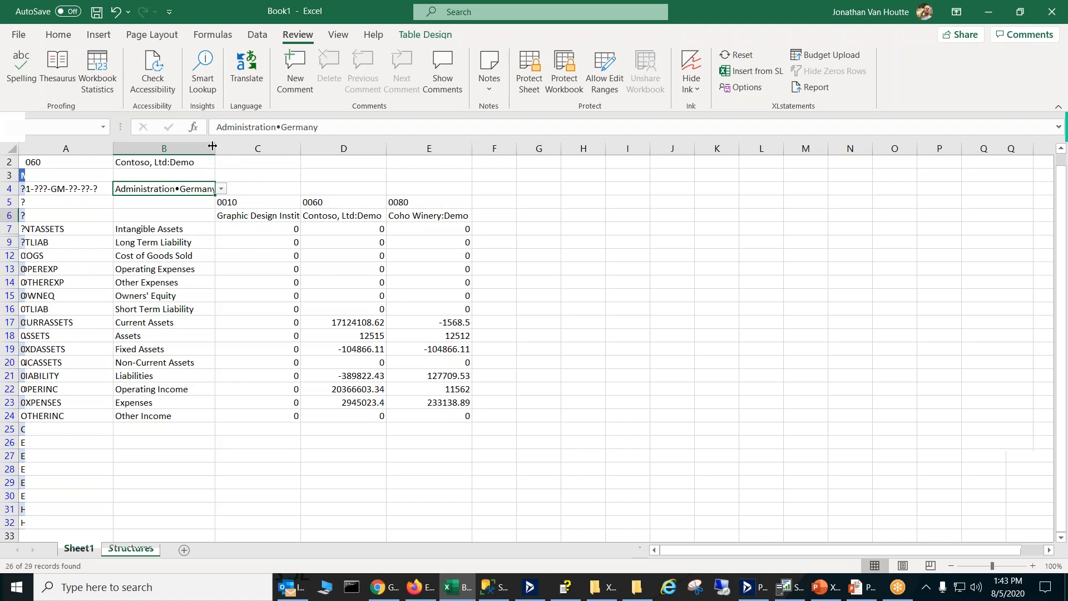
left_click_drag(214, 145, 239, 145)
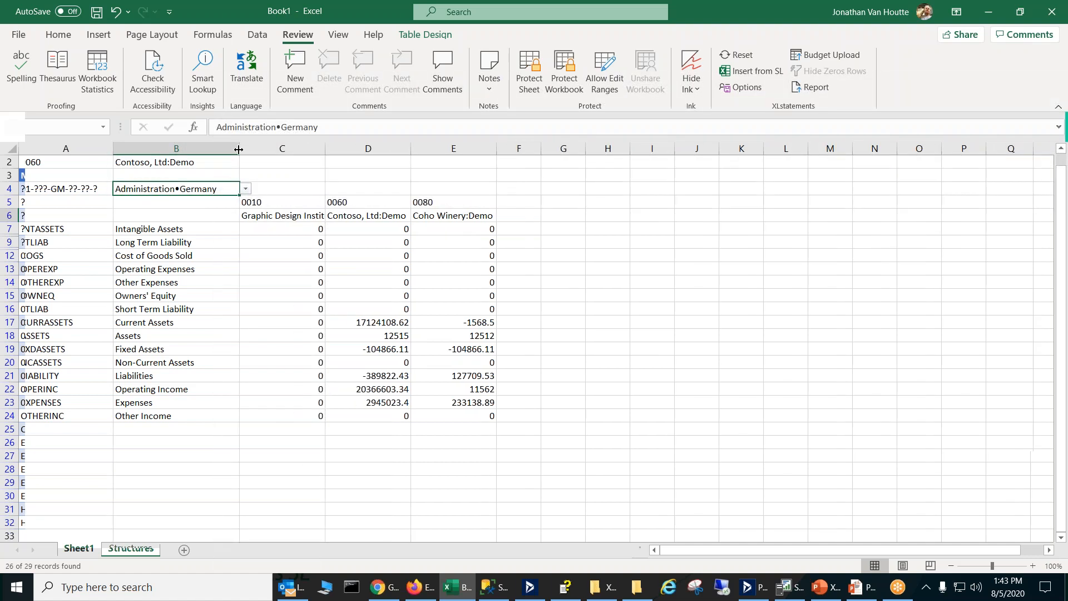